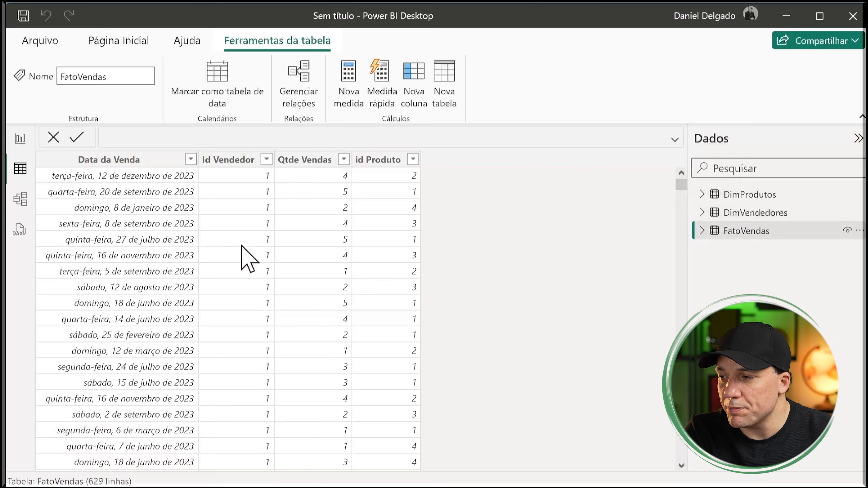
- In the model view, collapse the side panes and rearrange the three table cards, aligning DimVendedores, heightening FatoVendas and moving DimProdutos farther away
{"action": "left_click", "coordinate": [21, 201]}
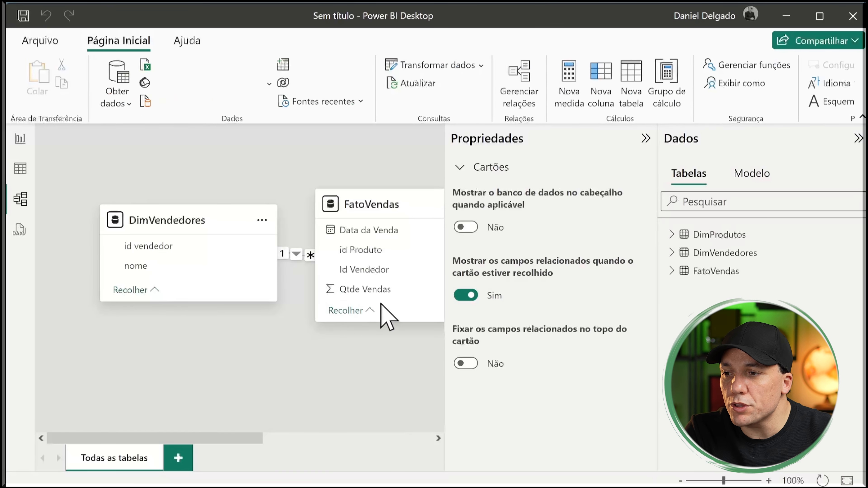
{"action": "left_click", "coordinate": [645, 138]}
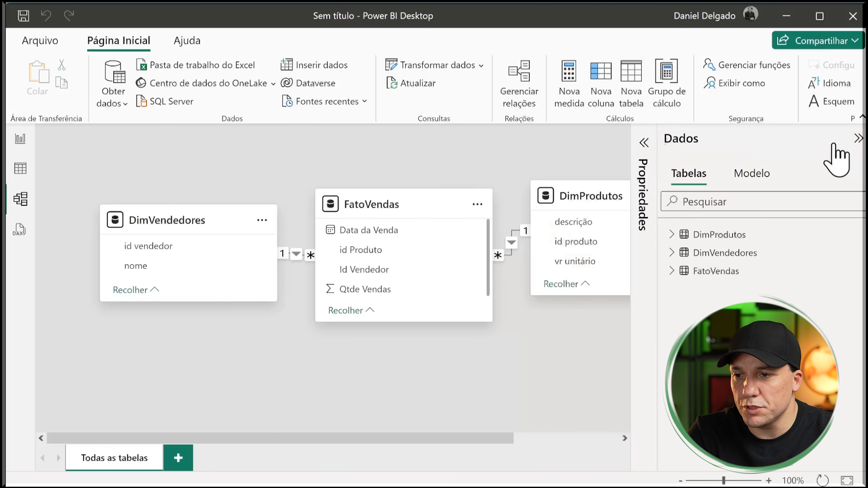
{"action": "left_click", "coordinate": [858, 138]}
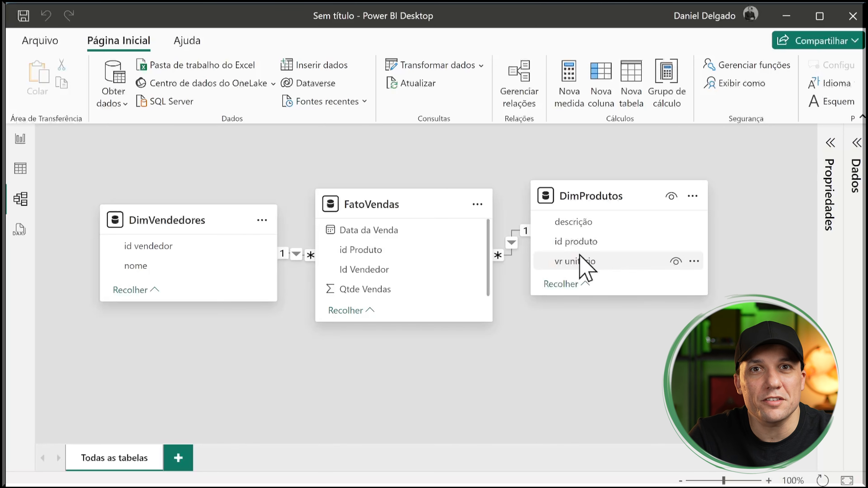
{"action": "left_click_drag", "start_coordinate": [180, 220], "coordinate": [123, 168]}
{"action": "left_click_drag", "start_coordinate": [471, 321], "coordinate": [479, 385]}
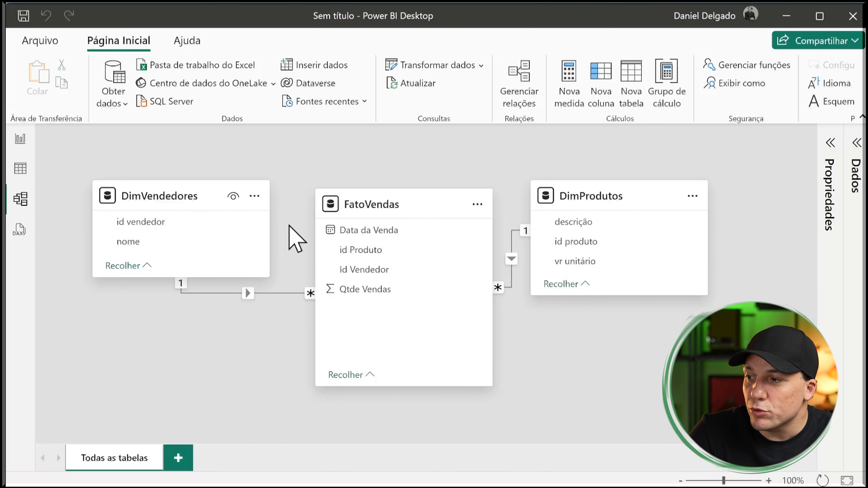
{"action": "left_click_drag", "start_coordinate": [606, 196], "coordinate": [725, 196]}
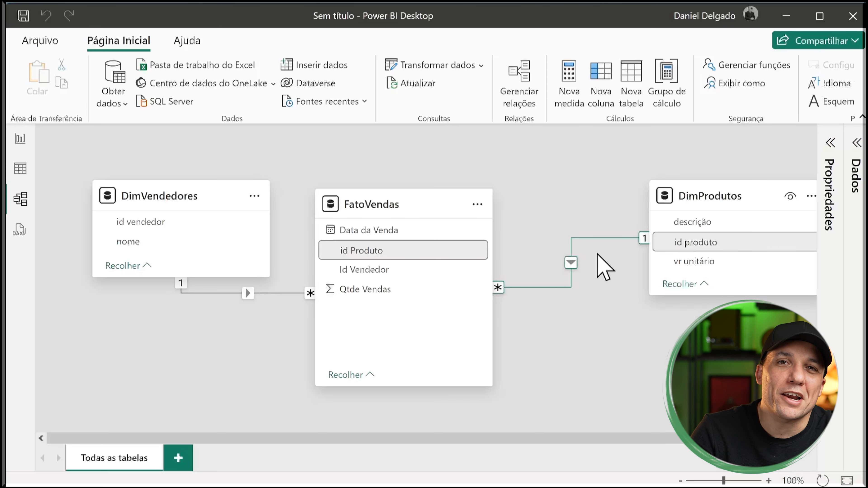
- Delete the existing relationships linking FatoVendas to DimProdutos and to DimVendedores
{"action": "left_click", "coordinate": [603, 237]}
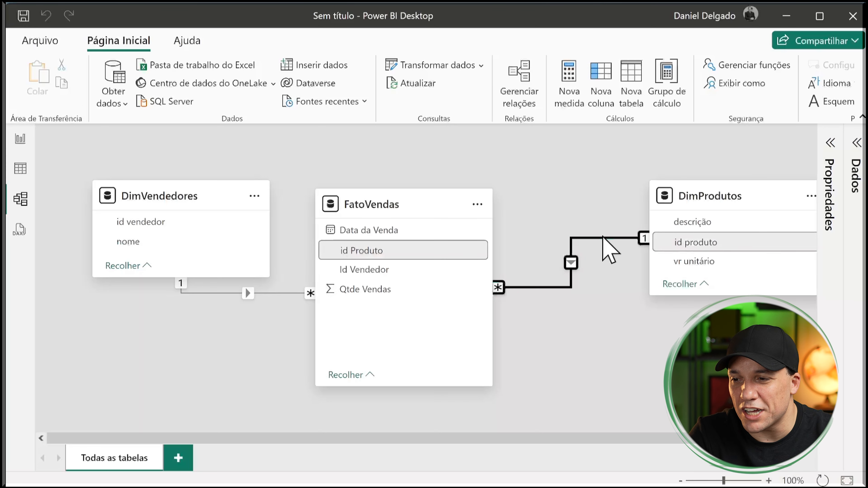
{"action": "key", "text": "Delete"}
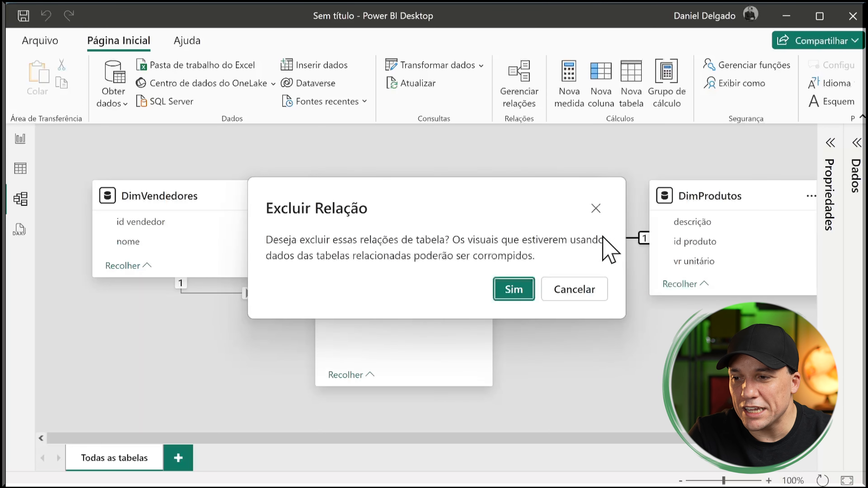
{"action": "left_click", "coordinate": [516, 287]}
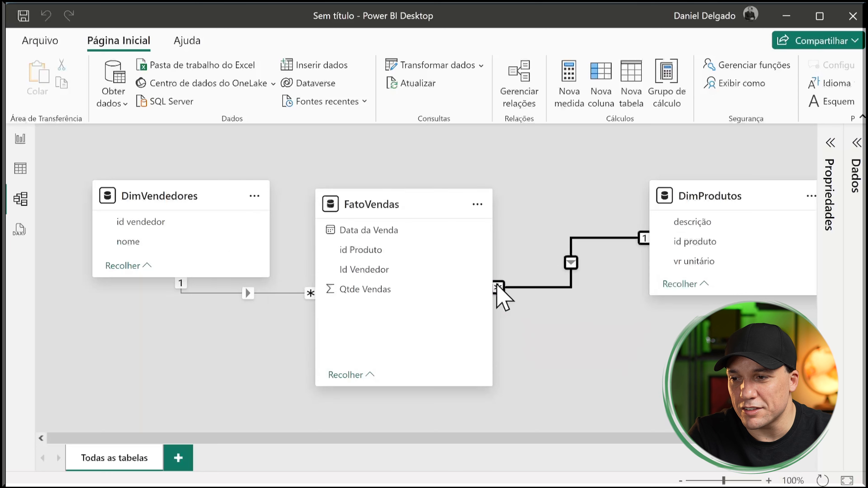
{"action": "left_click", "coordinate": [277, 293]}
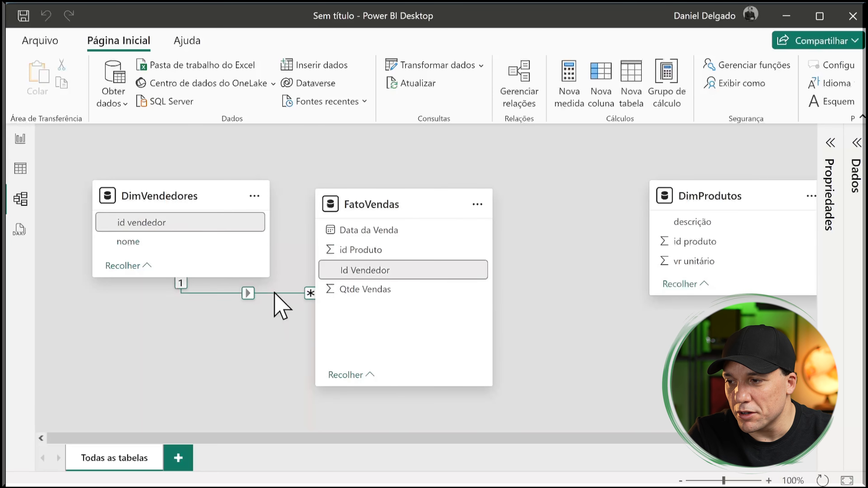
{"action": "key", "text": "Delete"}
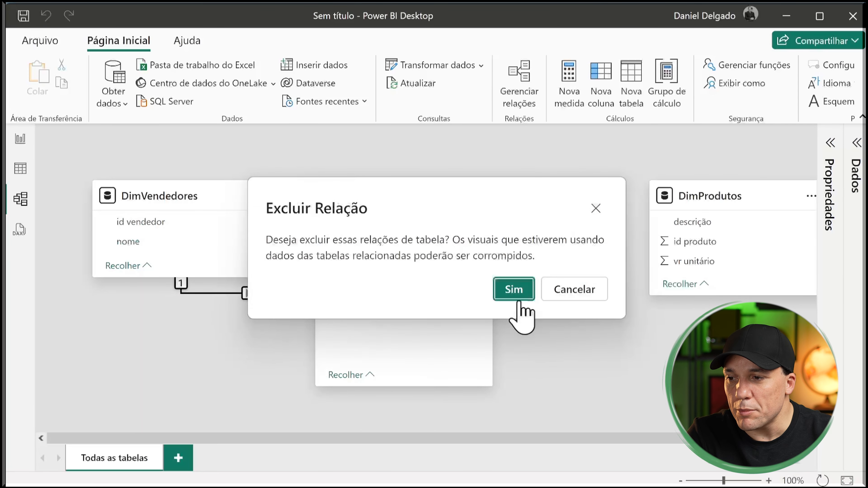
{"action": "left_click", "coordinate": [516, 290]}
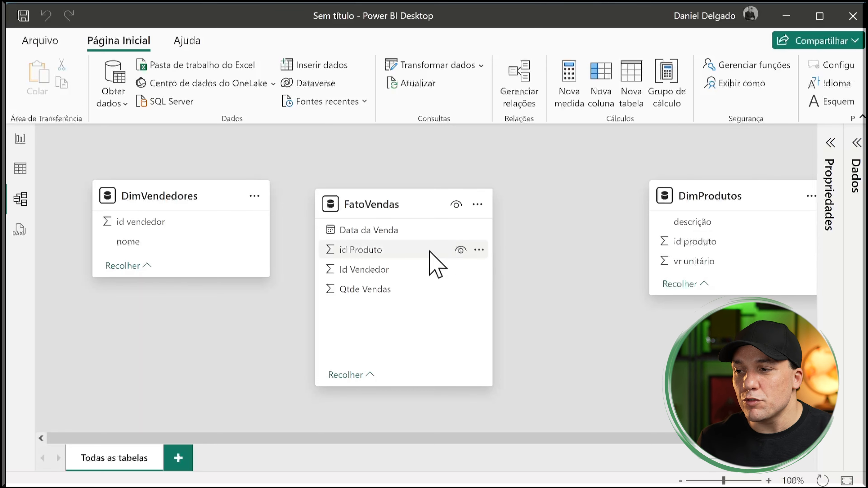
- Create active single-direction relationships from FatoVendas id Produto to DimProdutos id produto (many-to-one) and from DimVendedores id vendedor to FatoVendas Id Vendedor (one-to-many)
{"action": "left_click_drag", "start_coordinate": [413, 253], "coordinate": [709, 244]}
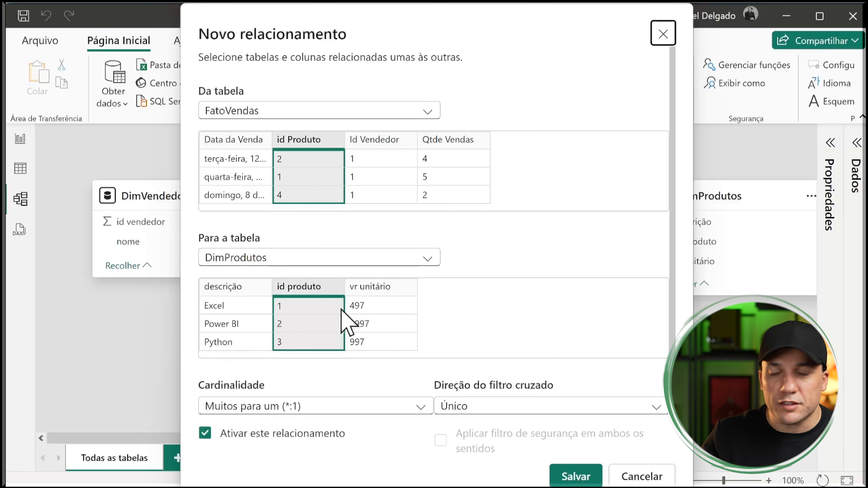
{"action": "left_click", "coordinate": [573, 474]}
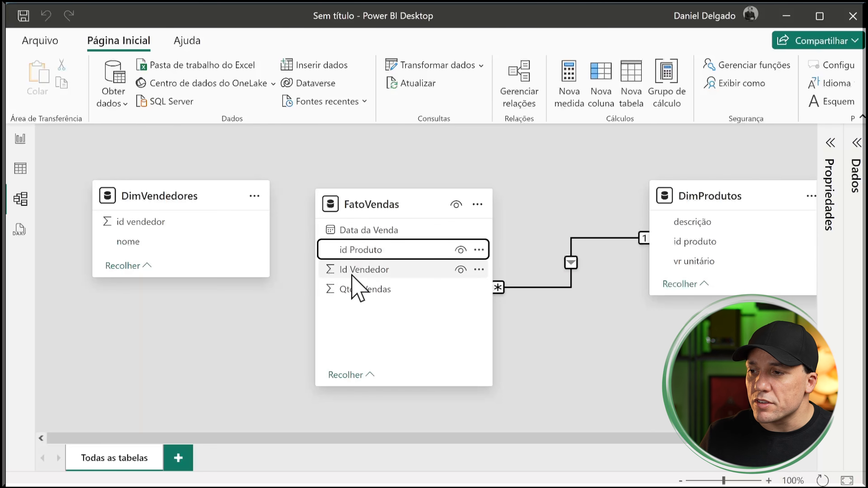
{"action": "left_click_drag", "start_coordinate": [166, 223], "coordinate": [386, 273]}
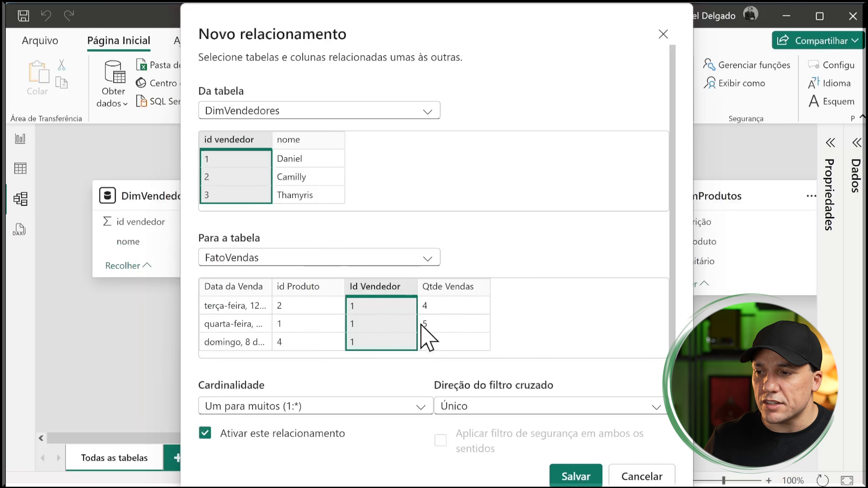
{"action": "left_click", "coordinate": [578, 476]}
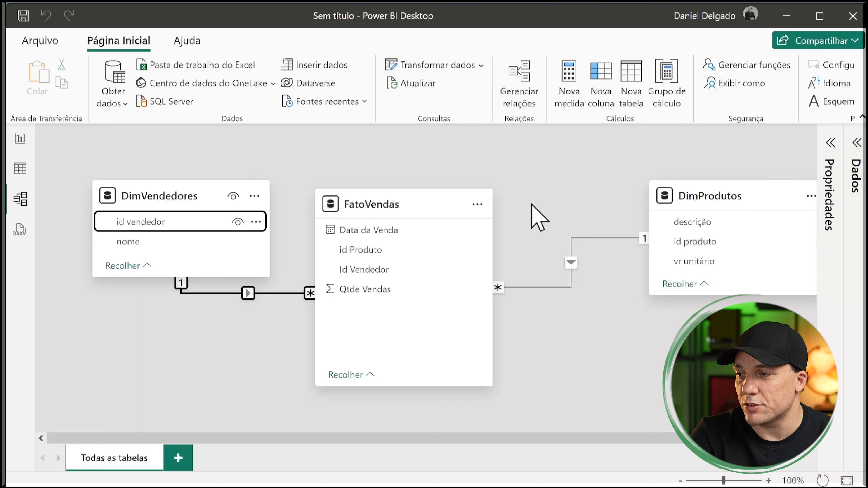
- Insert a clustered column chart on the report page, widen it slightly, and collapse the filters pane
{"action": "left_click", "coordinate": [20, 140]}
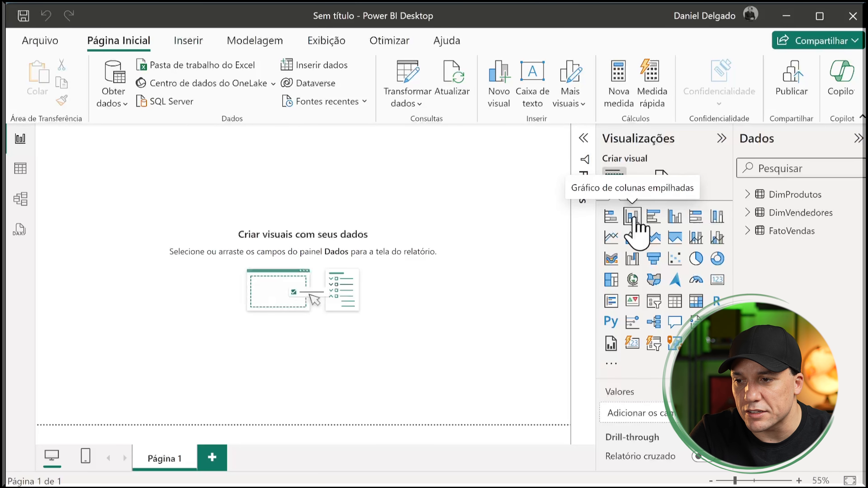
{"action": "left_click", "coordinate": [678, 222]}
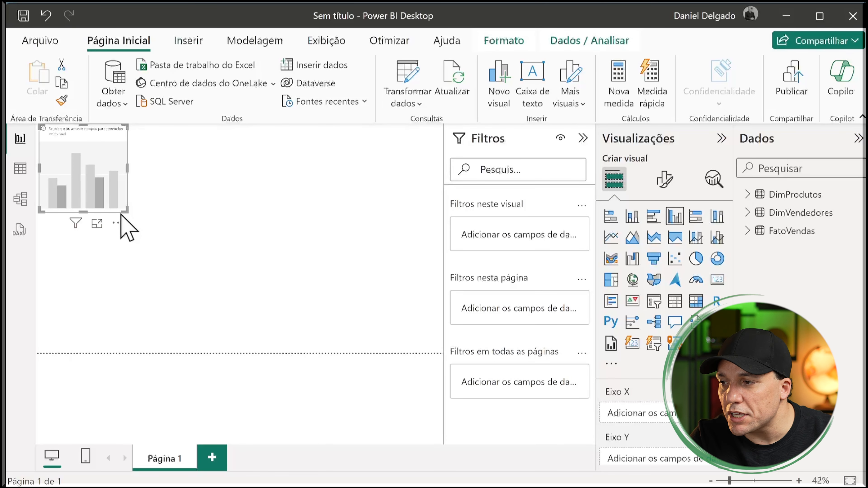
{"action": "left_click_drag", "start_coordinate": [126, 207], "coordinate": [160, 216]}
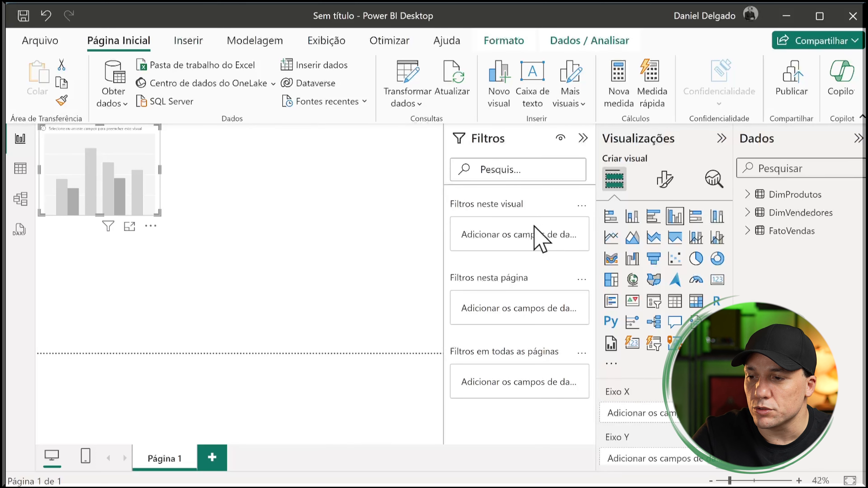
{"action": "left_click", "coordinate": [583, 138]}
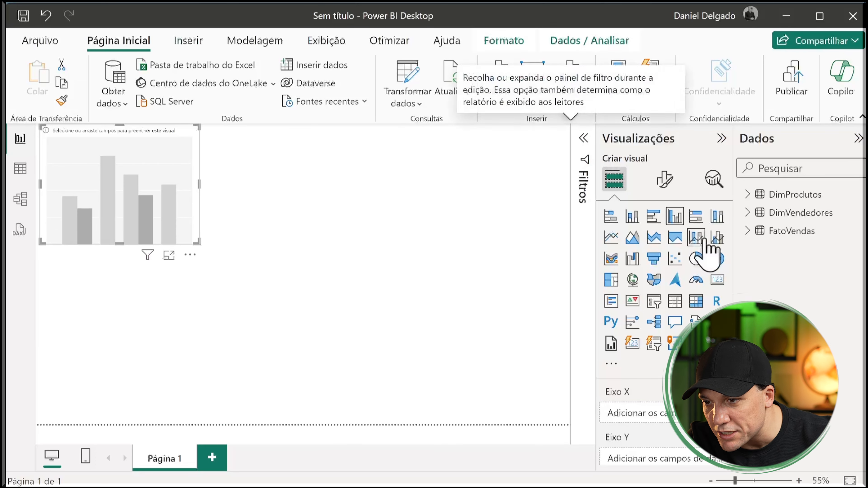
- Assign descrição from DimProdutos to the column chart's X axis and Qtde Vendas from FatoVendas to its Y axis
{"action": "scroll", "coordinate": [699, 398], "scroll_direction": "down", "scroll_amount": 1}
{"action": "scroll", "coordinate": [698, 400], "scroll_direction": "up", "scroll_amount": 1}
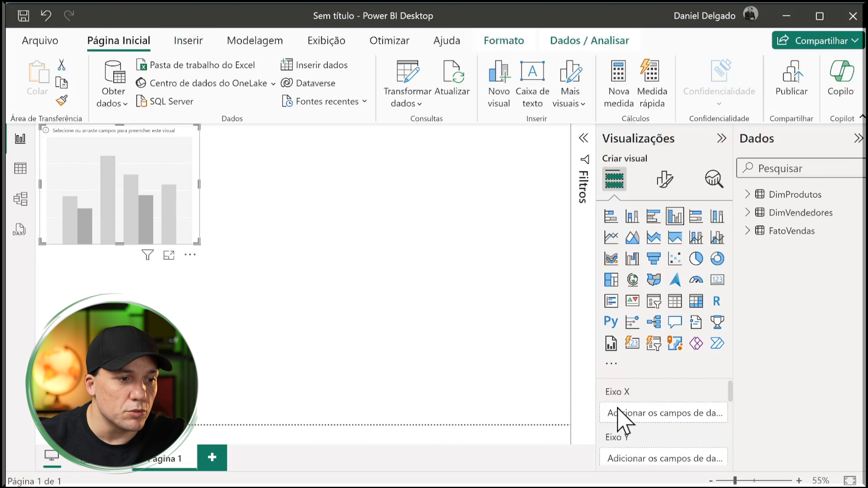
{"action": "scroll", "coordinate": [633, 428], "scroll_direction": "down", "scroll_amount": 5}
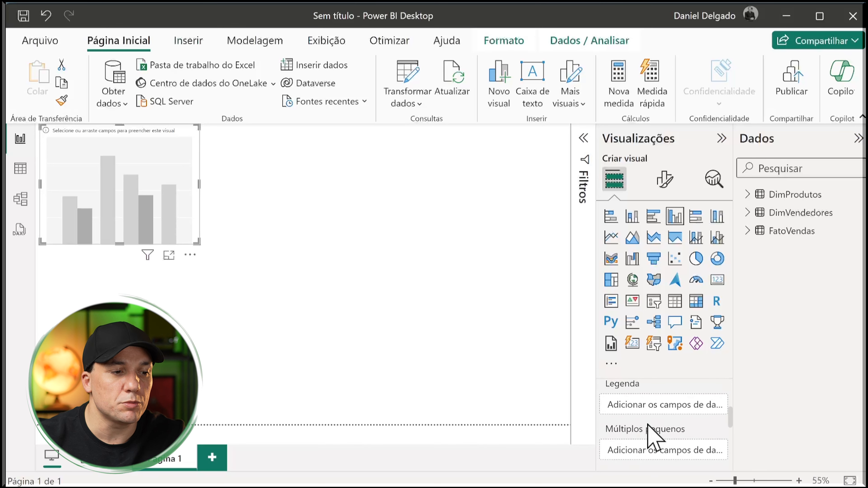
{"action": "scroll", "coordinate": [647, 424], "scroll_direction": "up", "scroll_amount": 5}
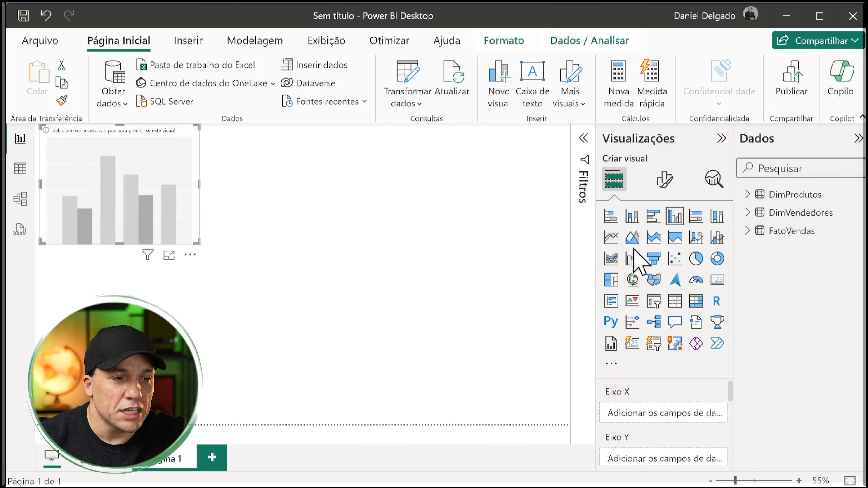
{"action": "left_click", "coordinate": [749, 195]}
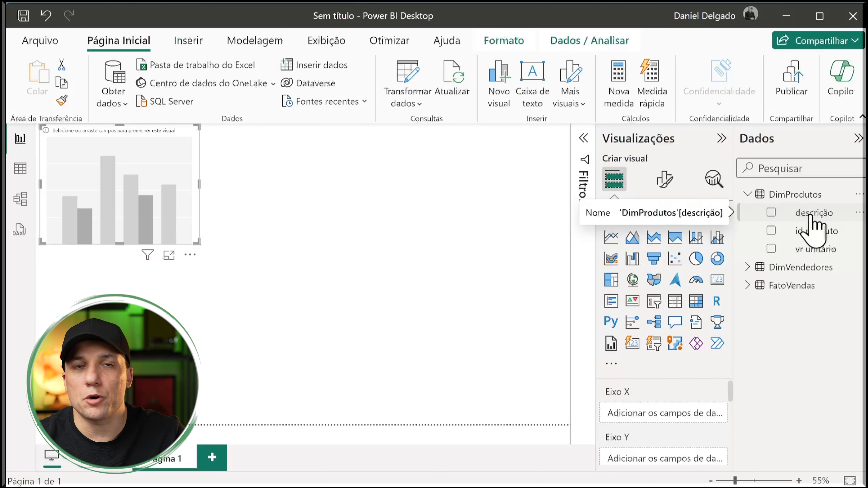
{"action": "left_click_drag", "start_coordinate": [810, 218], "coordinate": [655, 432]}
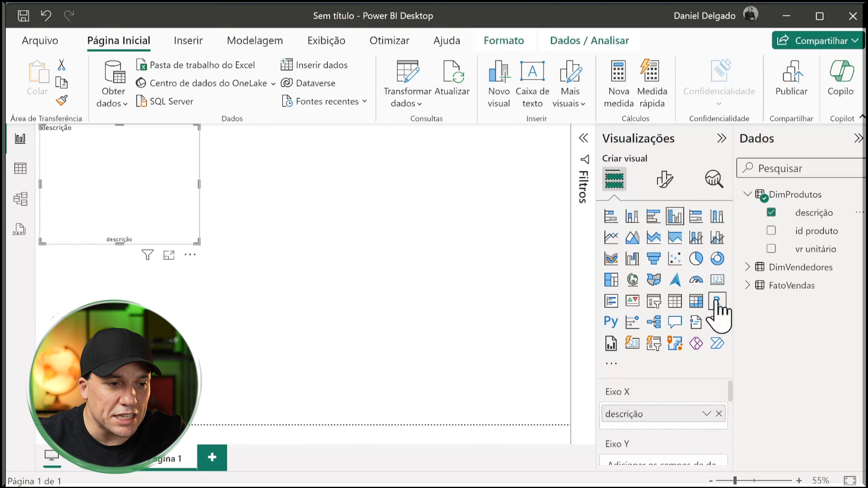
{"action": "left_click", "coordinate": [747, 285]}
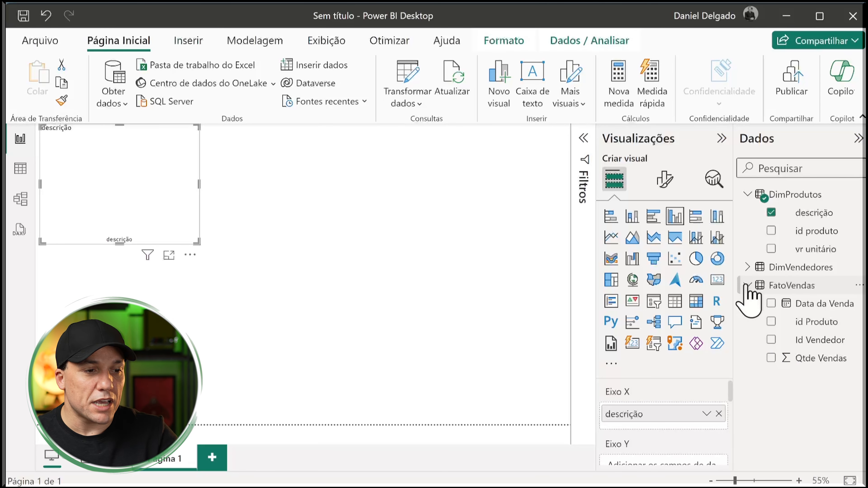
{"action": "scroll", "coordinate": [642, 422], "scroll_direction": "down", "scroll_amount": 1}
{"action": "left_click_drag", "start_coordinate": [801, 358], "coordinate": [664, 443]}
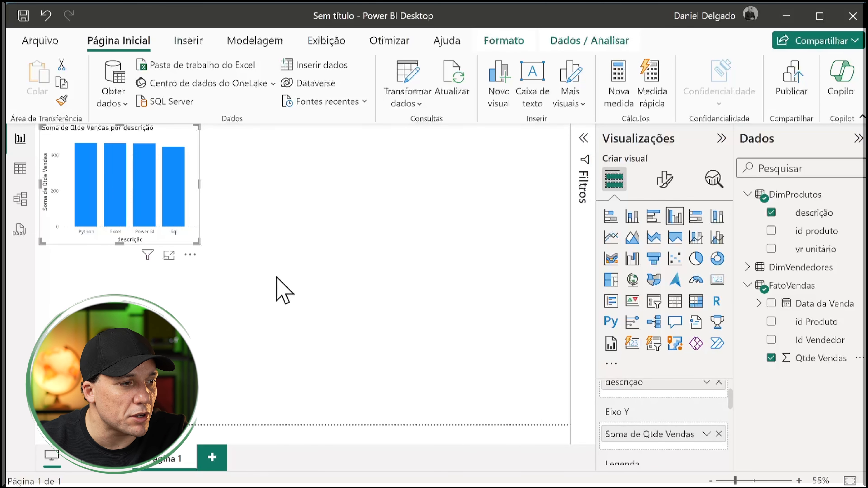
- Inspect the column chart's bar values at a larger size and resize the chart to just under half the page width
{"action": "left_click_drag", "start_coordinate": [195, 241], "coordinate": [414, 297]}
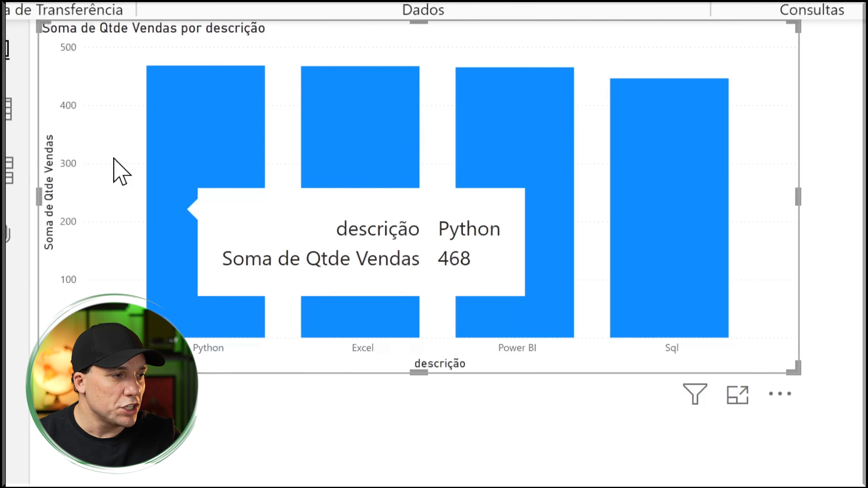
{"action": "mouse_move", "coordinate": [238, 102]}
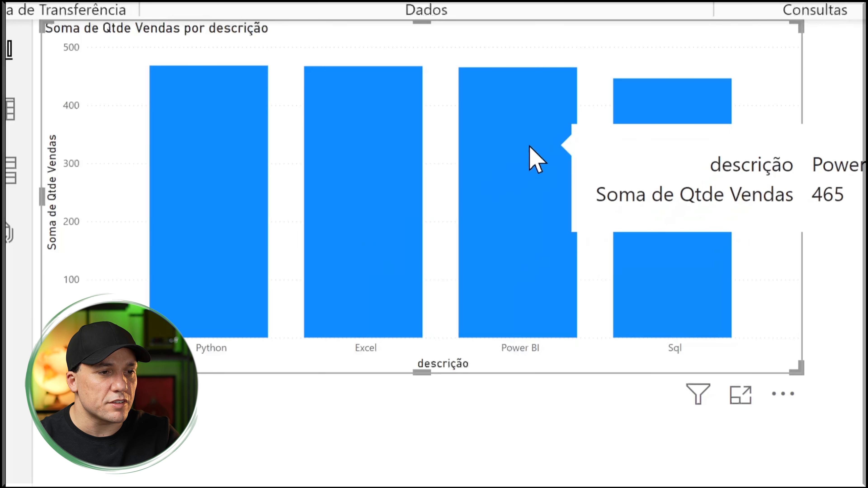
{"action": "mouse_move", "coordinate": [631, 163]}
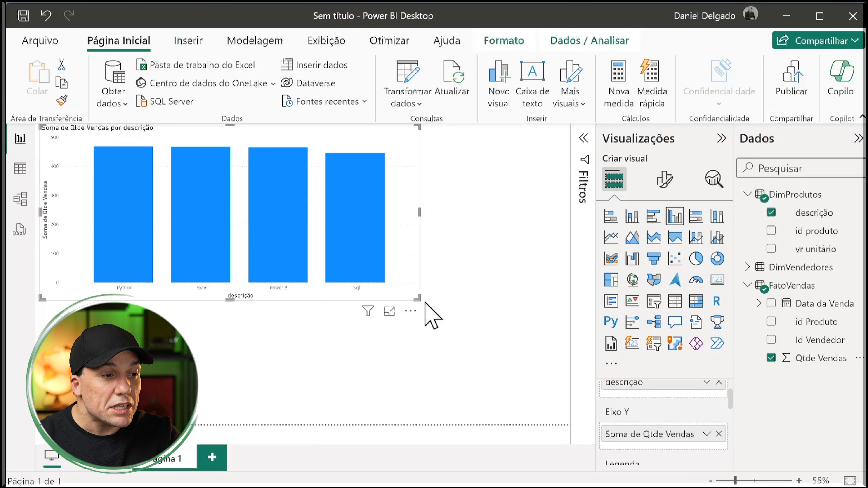
{"action": "left_click_drag", "start_coordinate": [421, 297], "coordinate": [287, 261]}
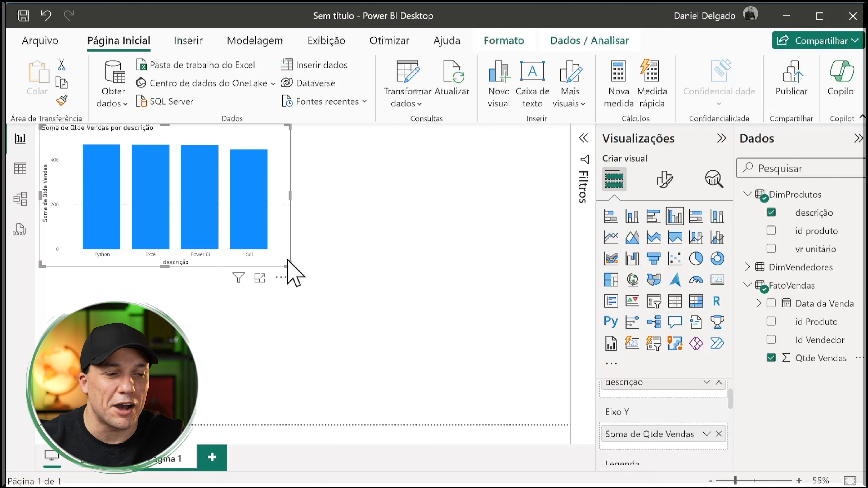
- Add a separate card visual showing the sum of Qtde Vendas from FatoVendas, and review the field's aggregation options
{"action": "left_click", "coordinate": [512, 310]}
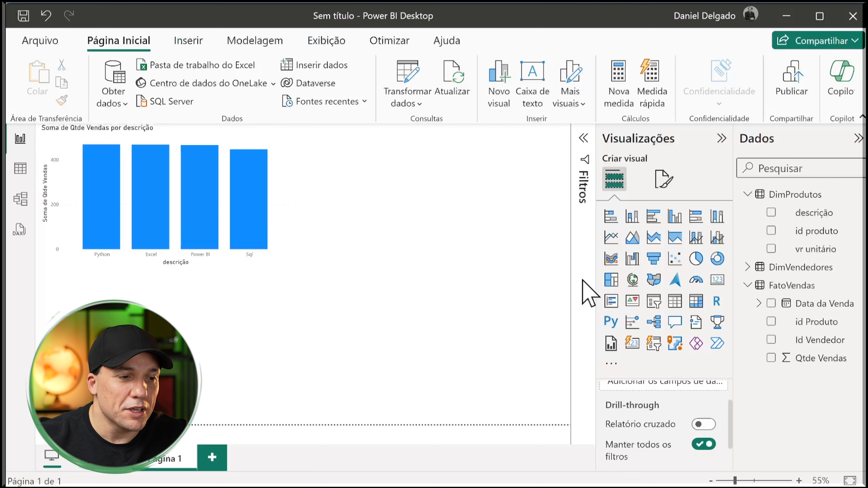
{"action": "left_click", "coordinate": [721, 283]}
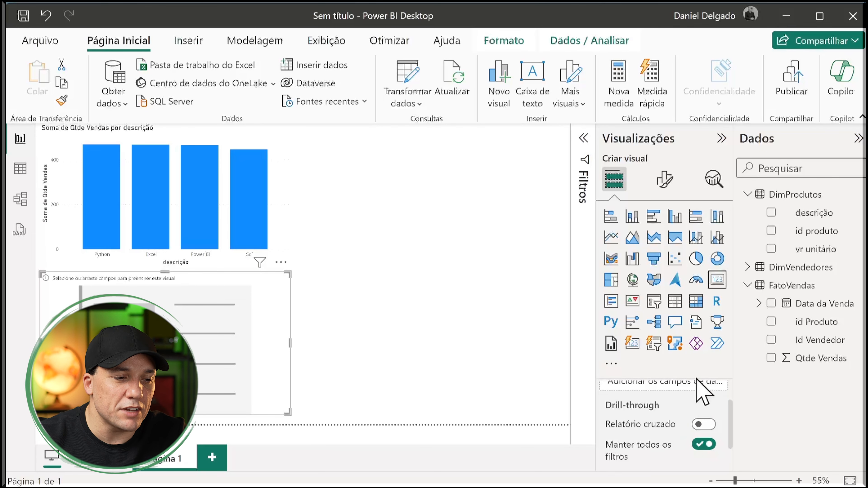
{"action": "scroll", "coordinate": [700, 397], "scroll_direction": "up", "scroll_amount": 2}
{"action": "left_click_drag", "start_coordinate": [801, 357], "coordinate": [668, 415]}
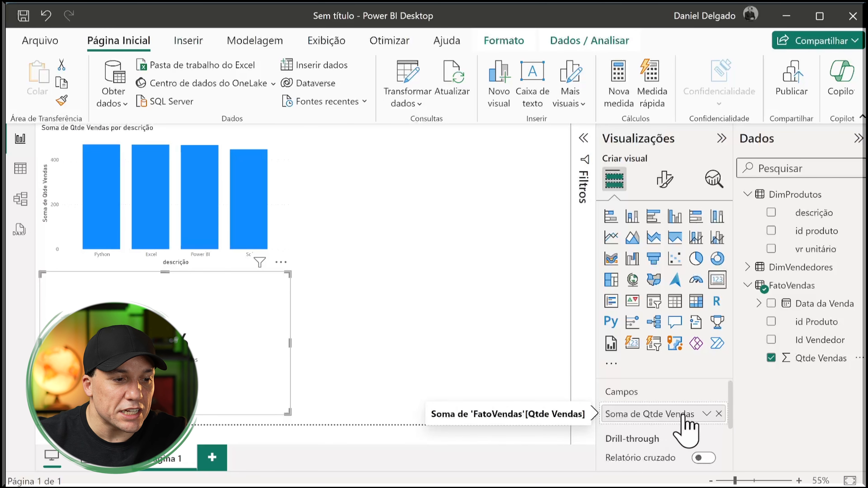
{"action": "left_click", "coordinate": [706, 413]}
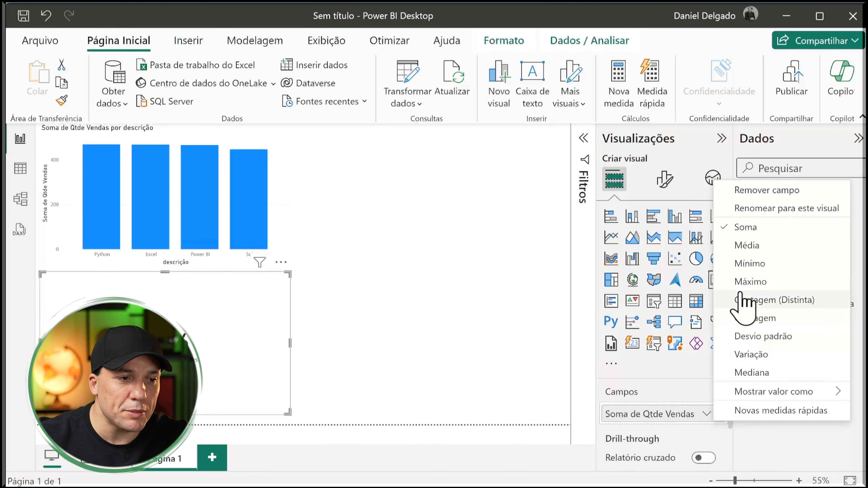
{"action": "left_click", "coordinate": [527, 235]}
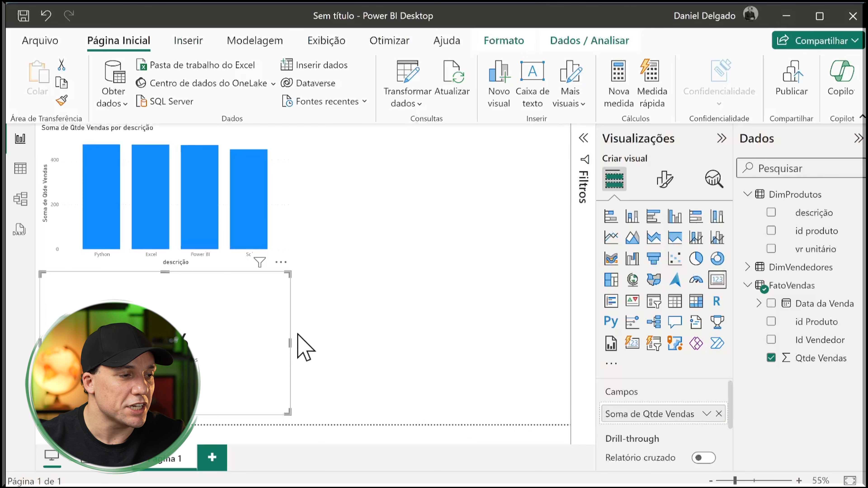
- Shrink the Qtde Vendas card and place it beside the product column chart near the page's upper edge
{"action": "left_click_drag", "start_coordinate": [290, 275], "coordinate": [223, 313]}
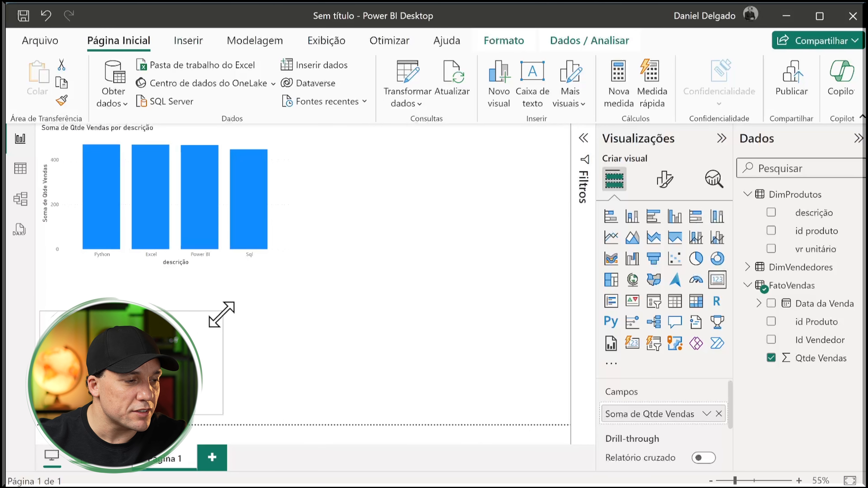
{"action": "left_click_drag", "start_coordinate": [91, 383], "coordinate": [342, 175]}
{"action": "left_click", "coordinate": [441, 260]}
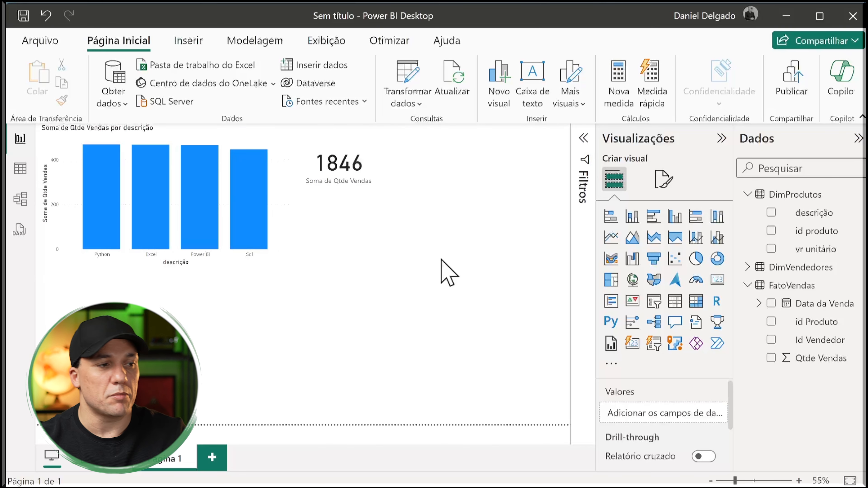
- Cross-filter the card by the Sql, Power BI and Excel bars in turn, clear the selection, and inspect the Sql bar's value
{"action": "left_click", "coordinate": [251, 206]}
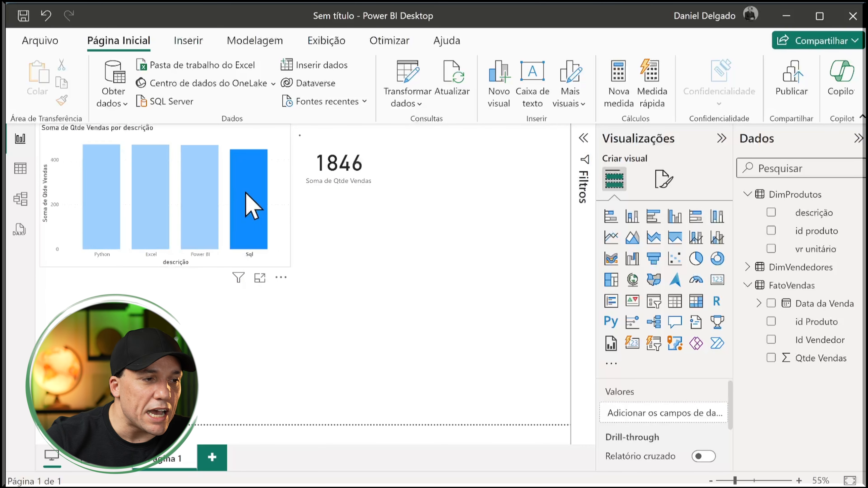
{"action": "left_click", "coordinate": [200, 190]}
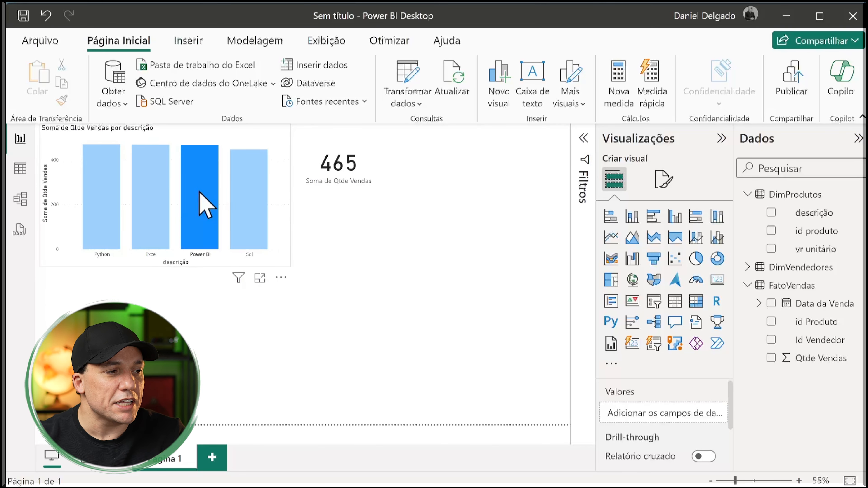
{"action": "left_click", "coordinate": [151, 185]}
{"action": "left_click", "coordinate": [151, 190]}
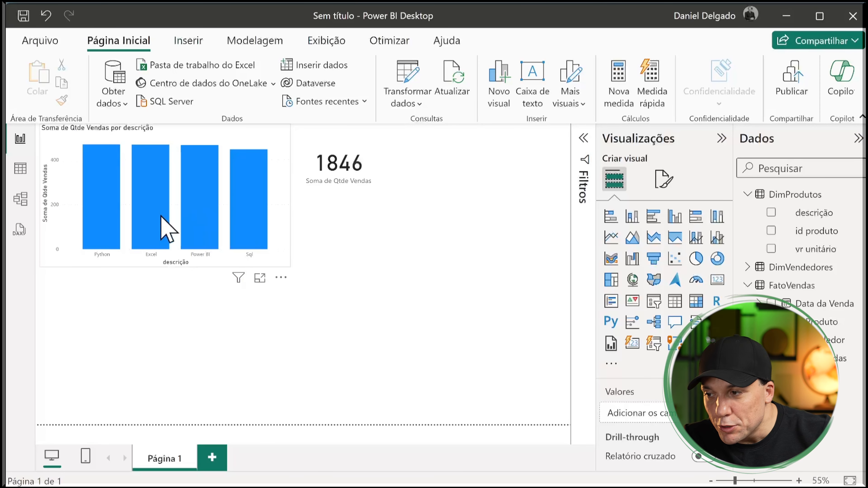
{"action": "mouse_move", "coordinate": [249, 221]}
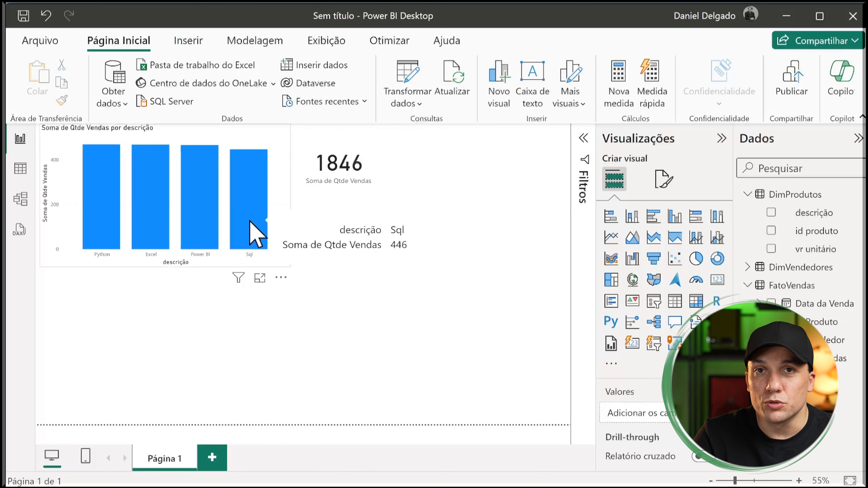
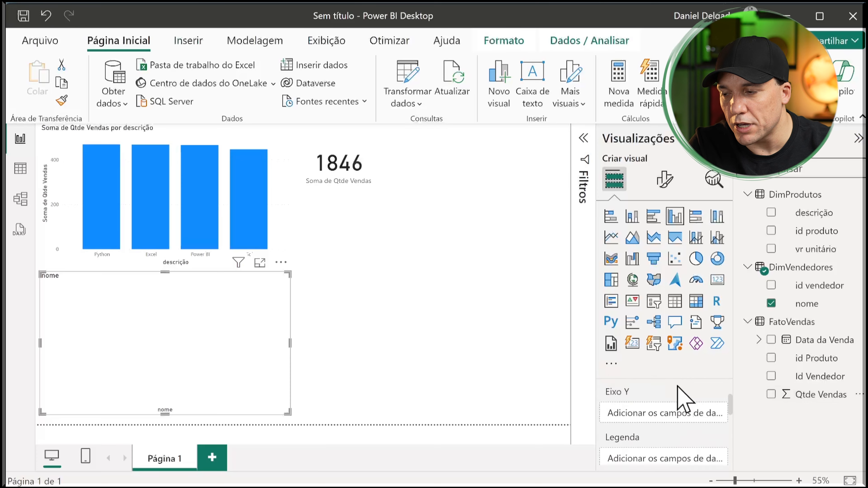
- Move the product chart level with the sales-by-nome chart, and test cross-filtering with the Sql bar and two salesperson bars, clearing the selection at the end
{"action": "left_click_drag", "start_coordinate": [239, 197], "coordinate": [246, 279]}
{"action": "left_click", "coordinate": [243, 277]}
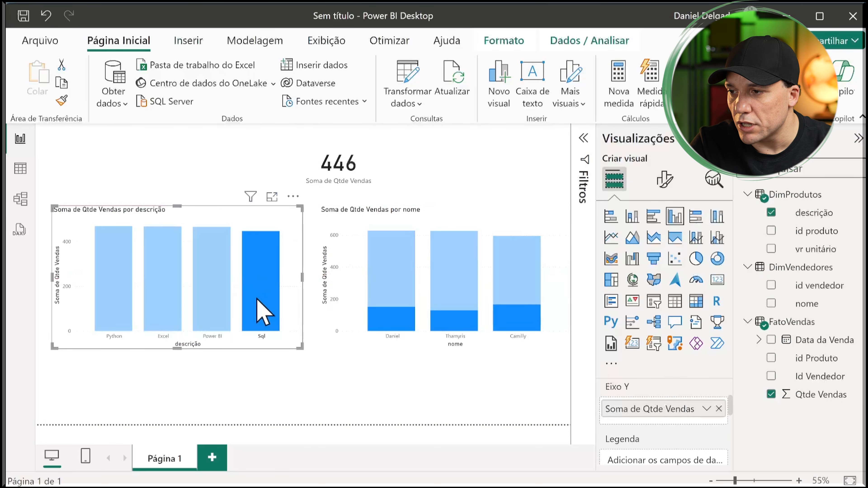
{"action": "left_click", "coordinate": [400, 325]}
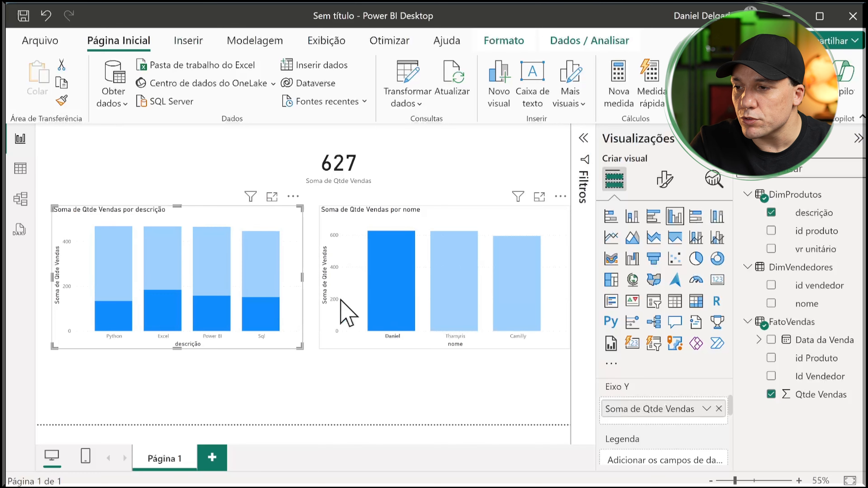
{"action": "left_click", "coordinate": [261, 309]}
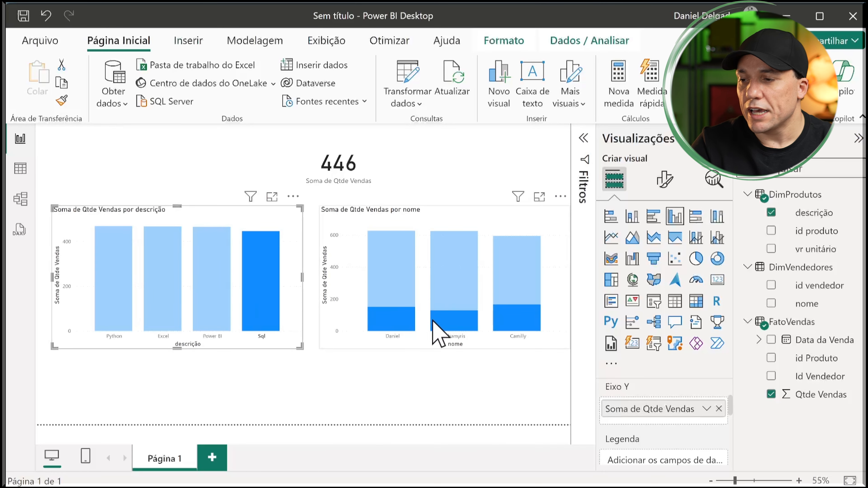
{"action": "left_click", "coordinate": [444, 323]}
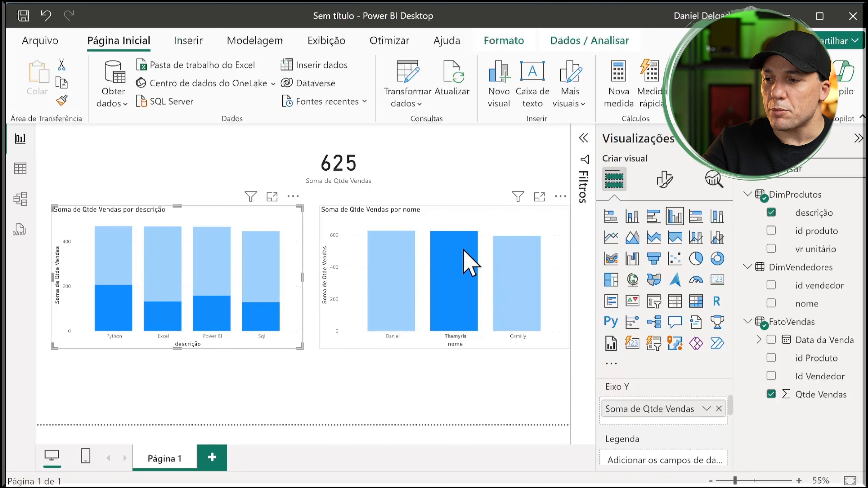
{"action": "left_click", "coordinate": [455, 302]}
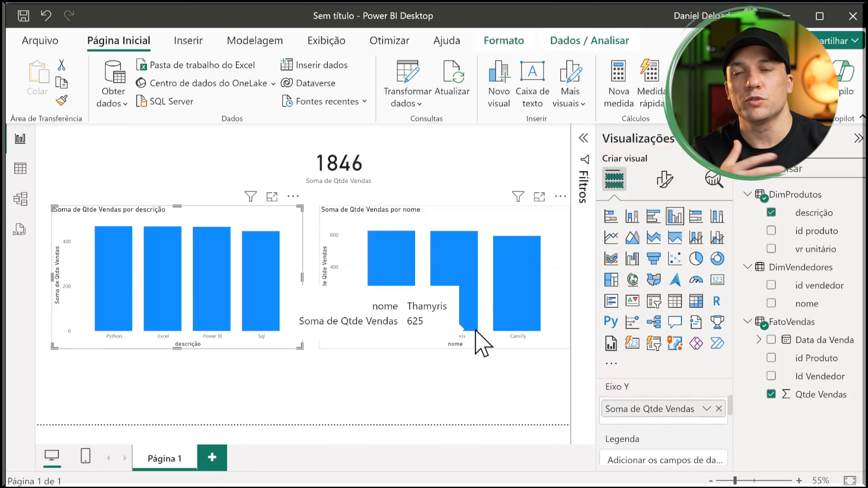
- Reposition the Qtde Vendas card above and between the two column charts
{"action": "left_click_drag", "start_coordinate": [340, 187], "coordinate": [161, 178]}
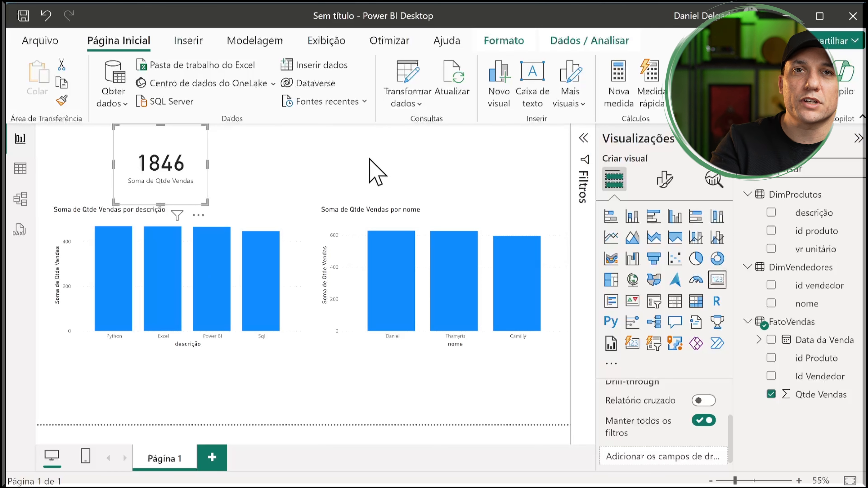
{"action": "left_click_drag", "start_coordinate": [204, 160], "coordinate": [321, 167]}
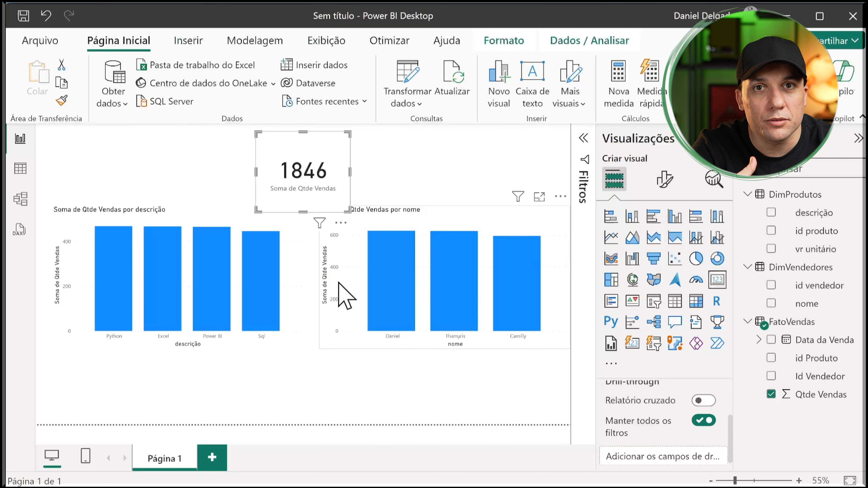
- Compare the DimProdutos and FatoVendas table data, examining the product ids, unit values and quantities sold
{"action": "left_click", "coordinate": [20, 169]}
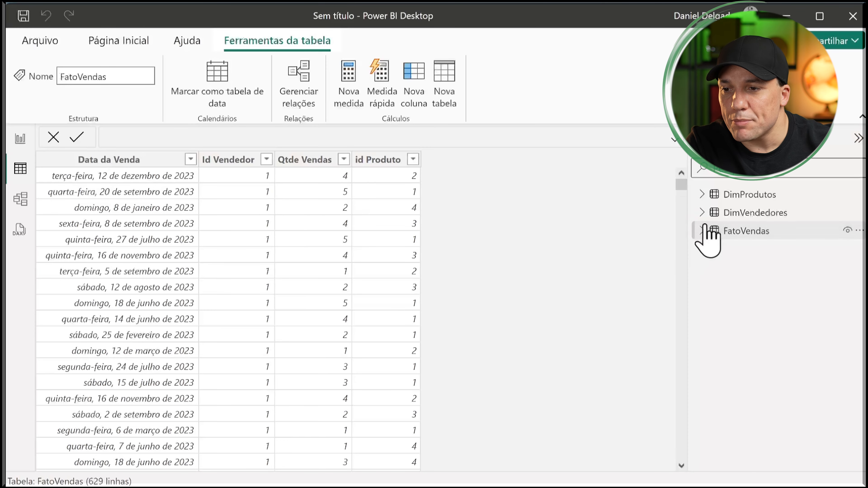
{"action": "left_click", "coordinate": [748, 198]}
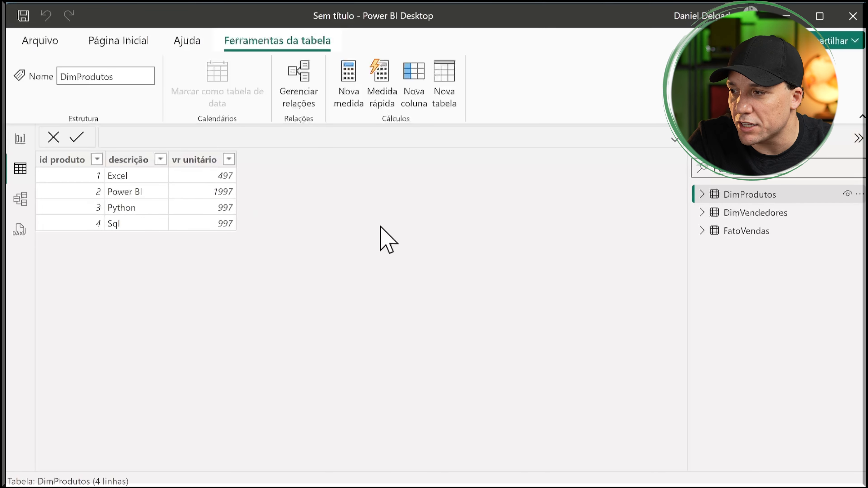
{"action": "left_click", "coordinate": [751, 233]}
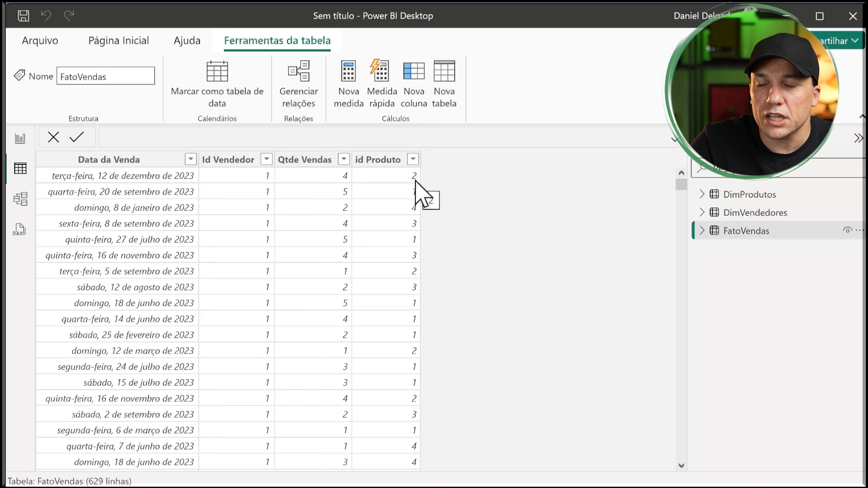
{"action": "left_click", "coordinate": [751, 195]}
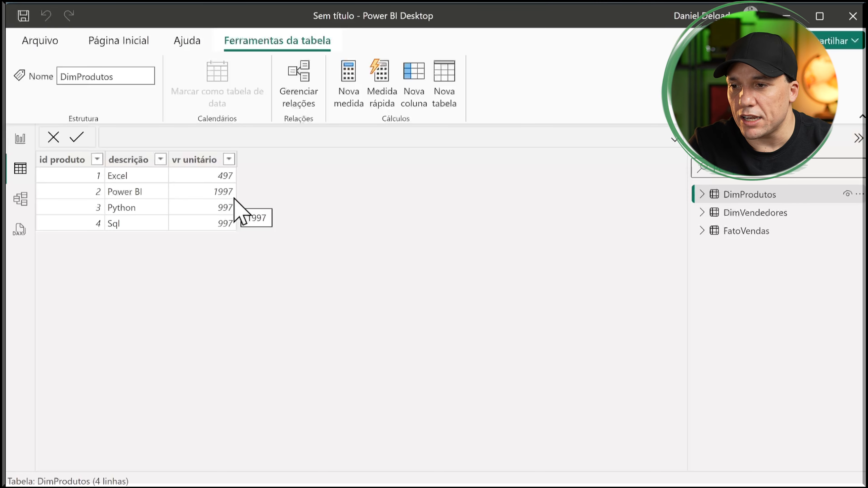
{"action": "left_click", "coordinate": [746, 231]}
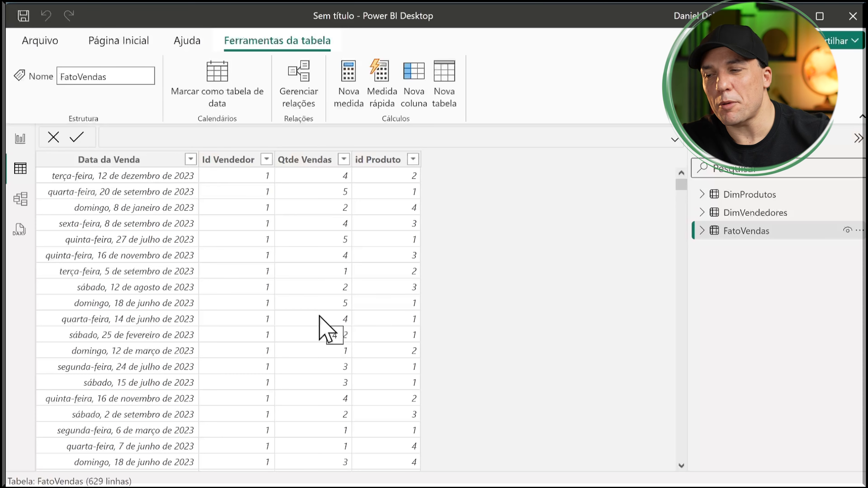
- Create an empty table named Medidas, load it into the model, and open it in the table view
{"action": "left_click", "coordinate": [125, 48]}
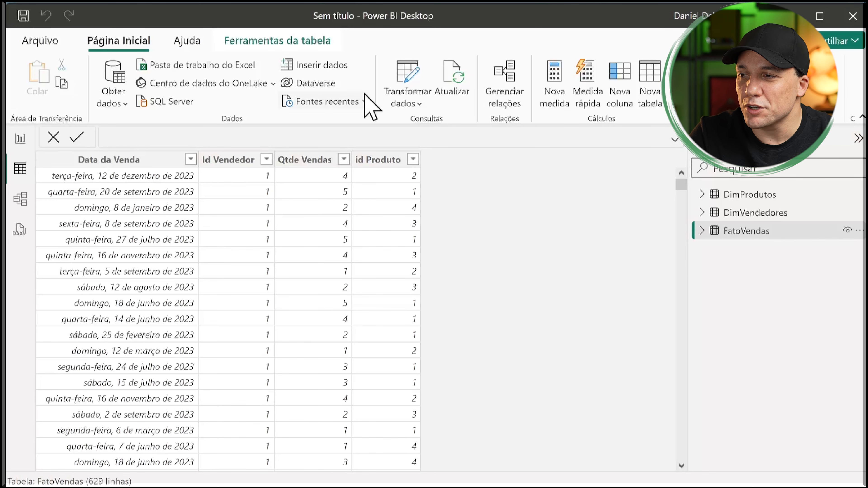
{"action": "left_click", "coordinate": [324, 65]}
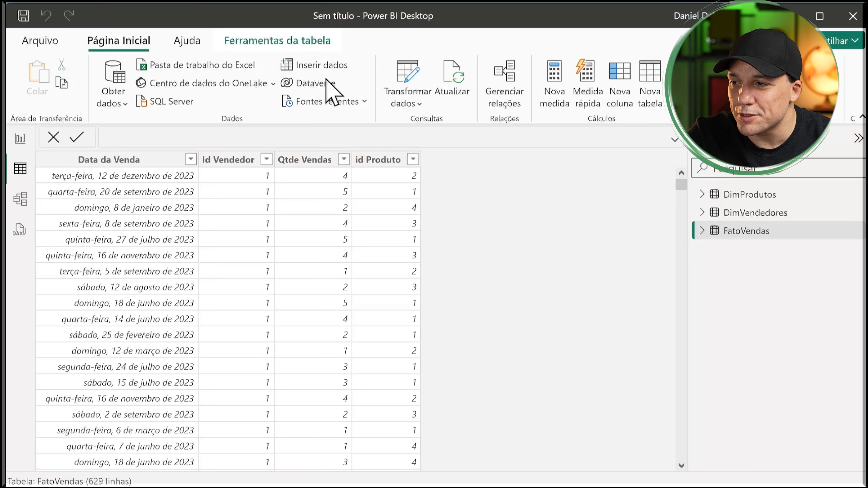
{"action": "left_click", "coordinate": [316, 72]}
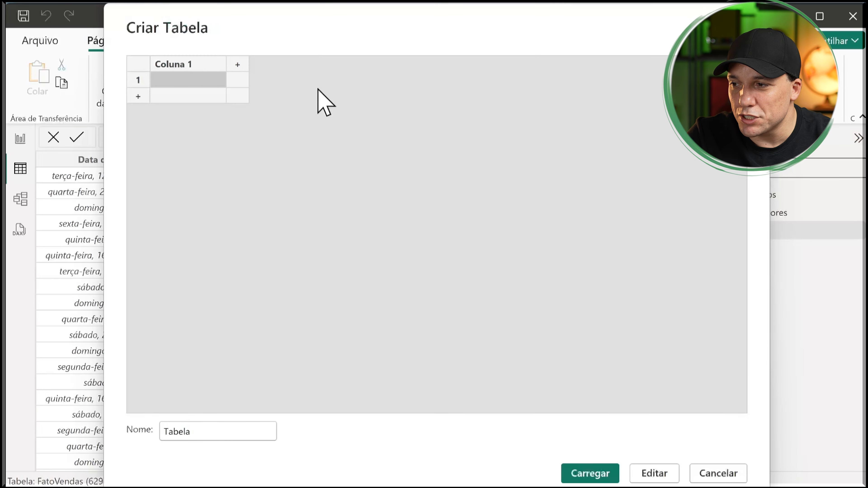
{"action": "double_click", "coordinate": [207, 432]}
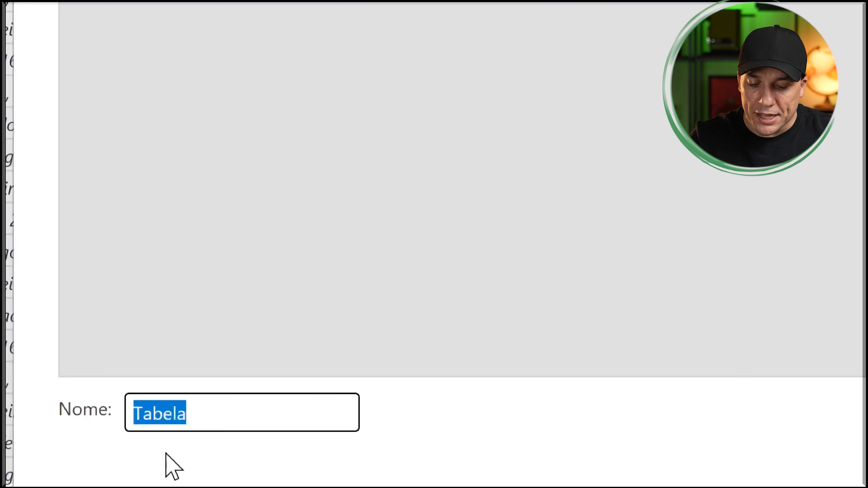
{"action": "type", "text": "Medidas"}
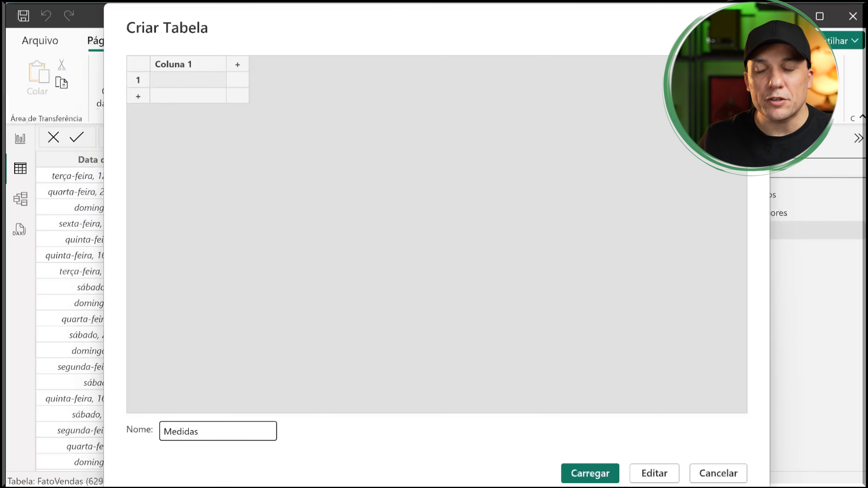
{"action": "left_click", "coordinate": [581, 469]}
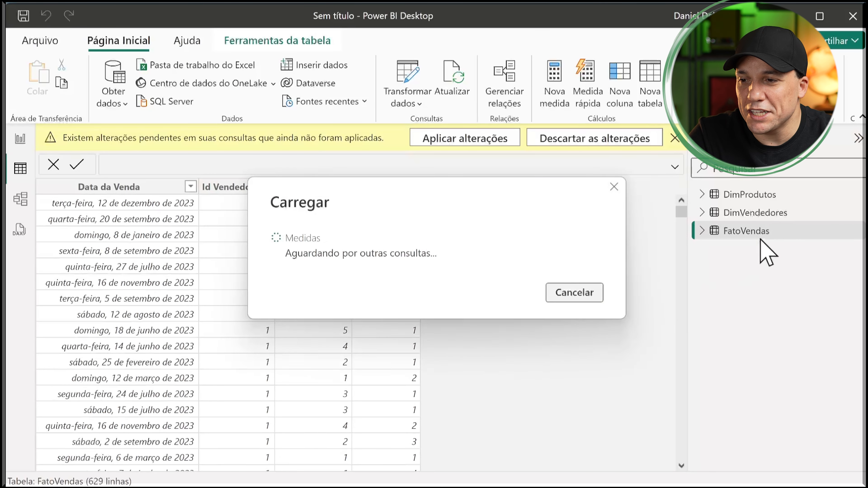
{"action": "left_click", "coordinate": [739, 252]}
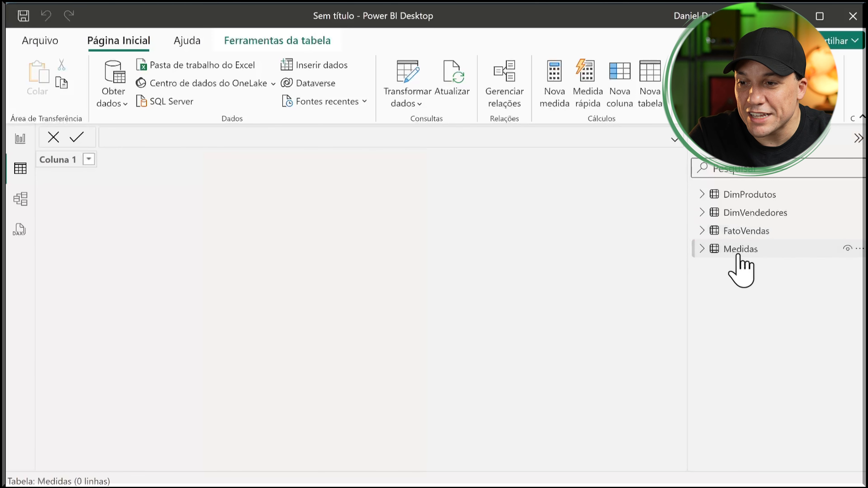
{"action": "mouse_move", "coordinate": [740, 255]}
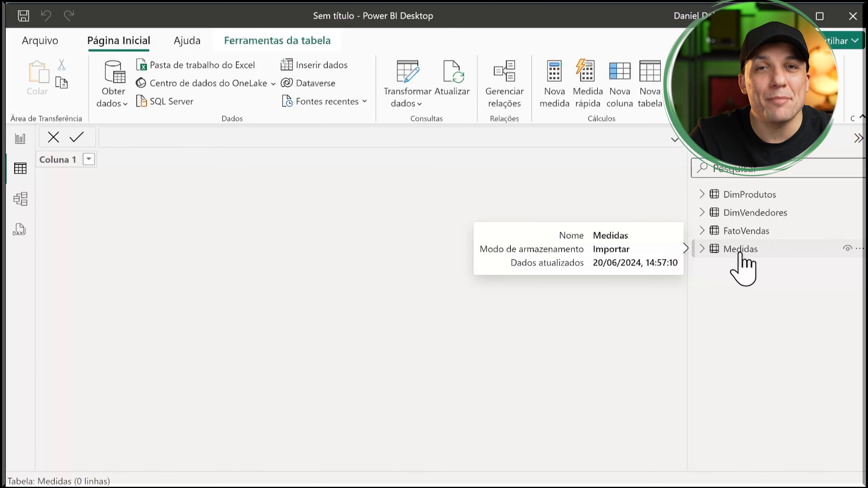
{"action": "right_click", "coordinate": [739, 255]}
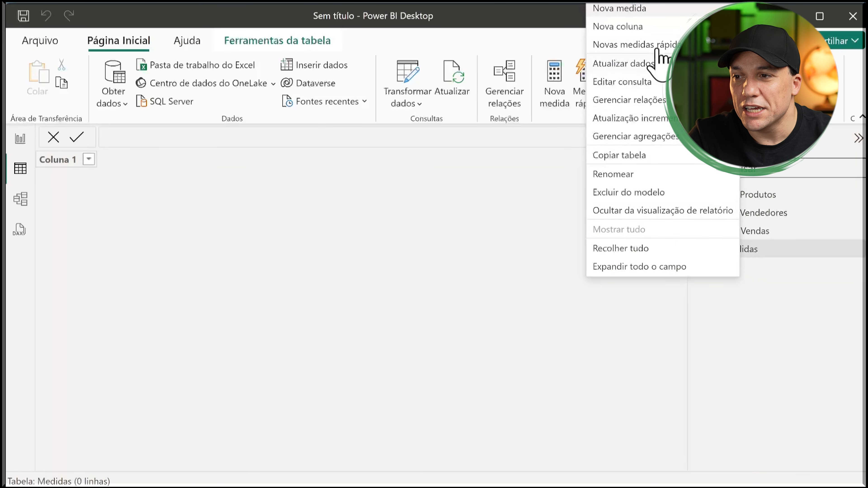
{"action": "left_click", "coordinate": [765, 313]}
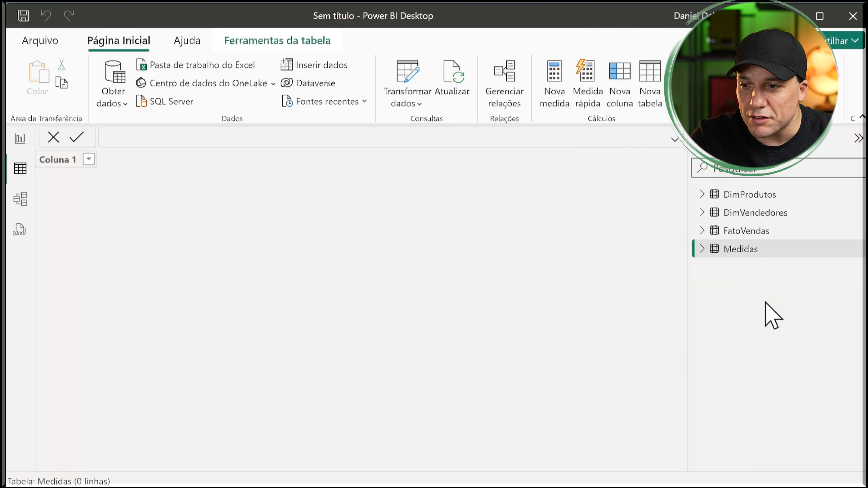
{"action": "right_click", "coordinate": [757, 253]}
{"action": "left_click", "coordinate": [771, 287]}
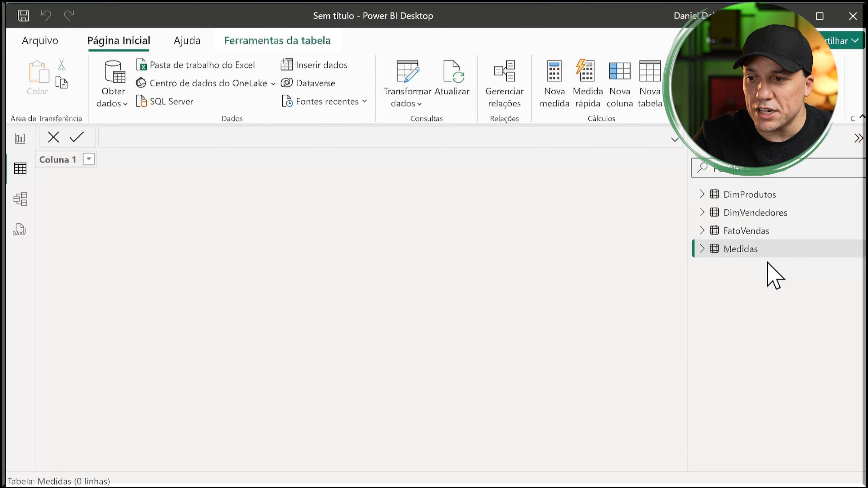
{"action": "right_click", "coordinate": [752, 236]}
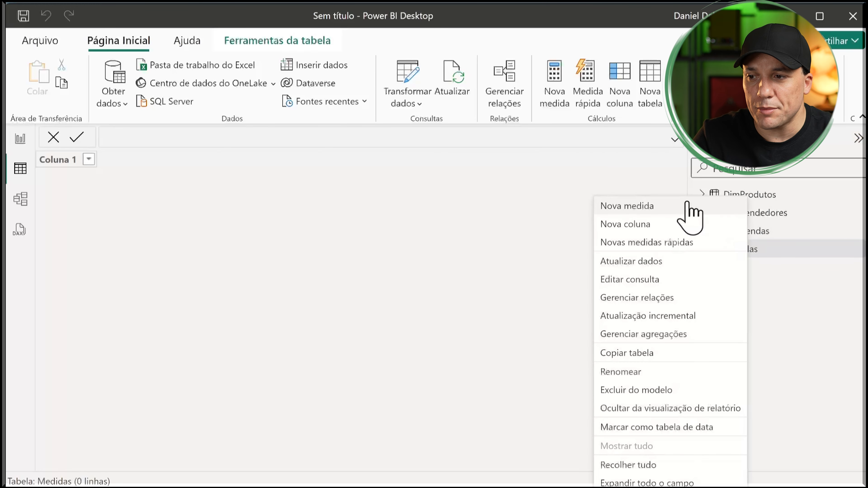
{"action": "left_click", "coordinate": [823, 320]}
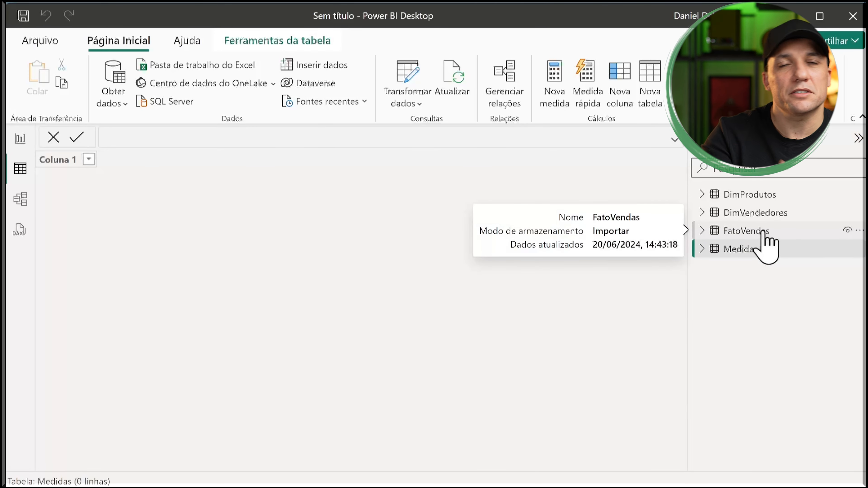
- Add a new measure to the Medidas table, name it Faturamento, and begin its formula with the SUMX function
{"action": "right_click", "coordinate": [752, 253]}
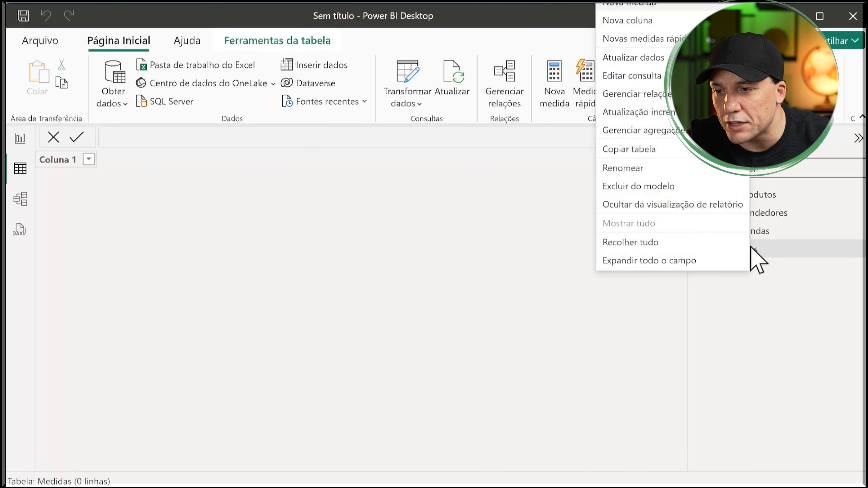
{"action": "left_click", "coordinate": [686, 8]}
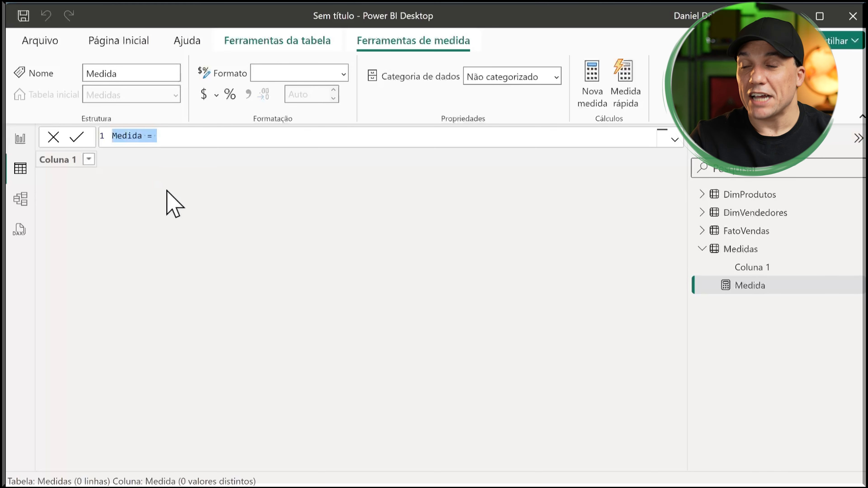
{"action": "type", "text": "Faturamento"}
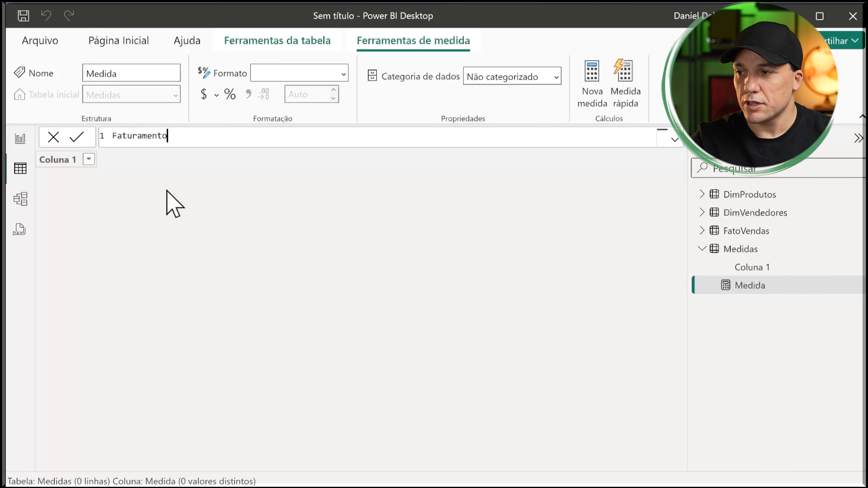
{"action": "type", "text": " ="}
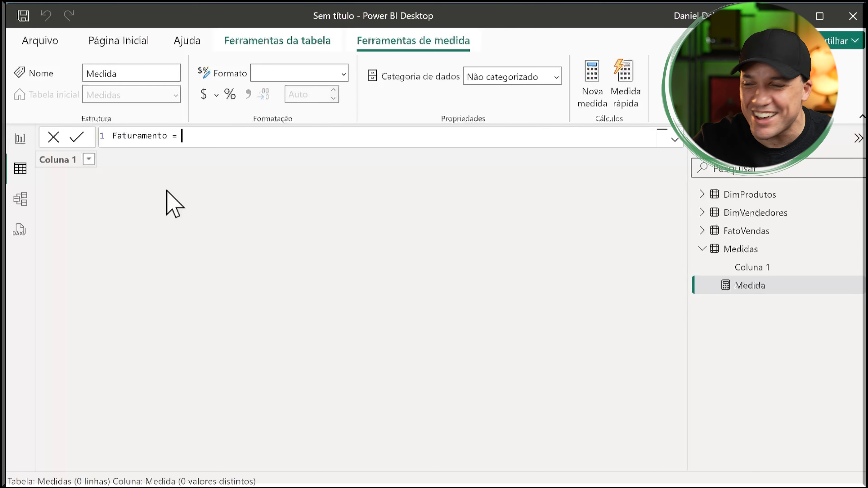
{"action": "type", "text": "sum"}
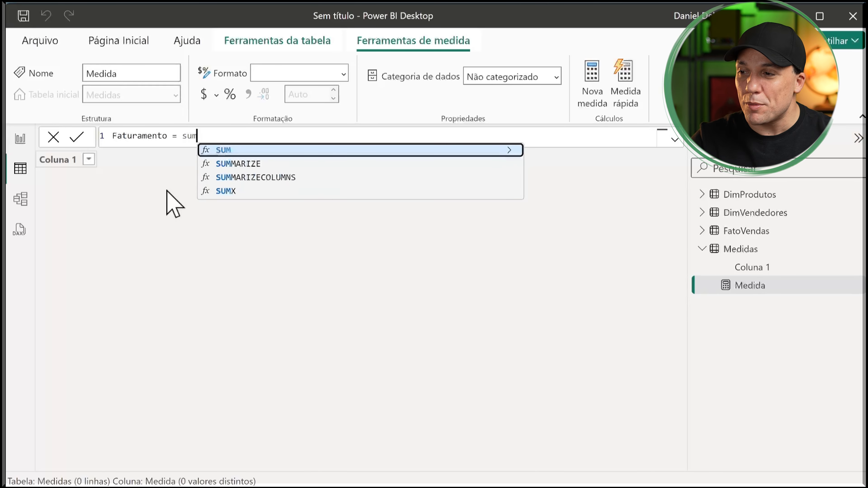
{"action": "type", "text": "x"}
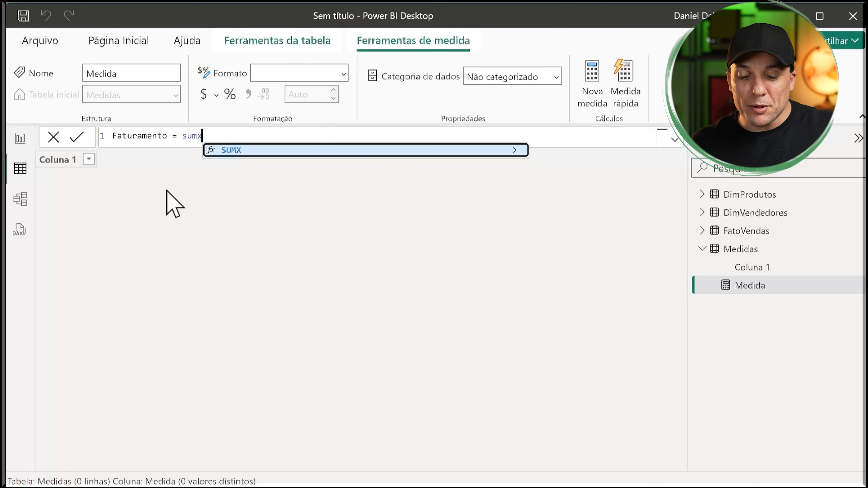
{"action": "type", "text": "("}
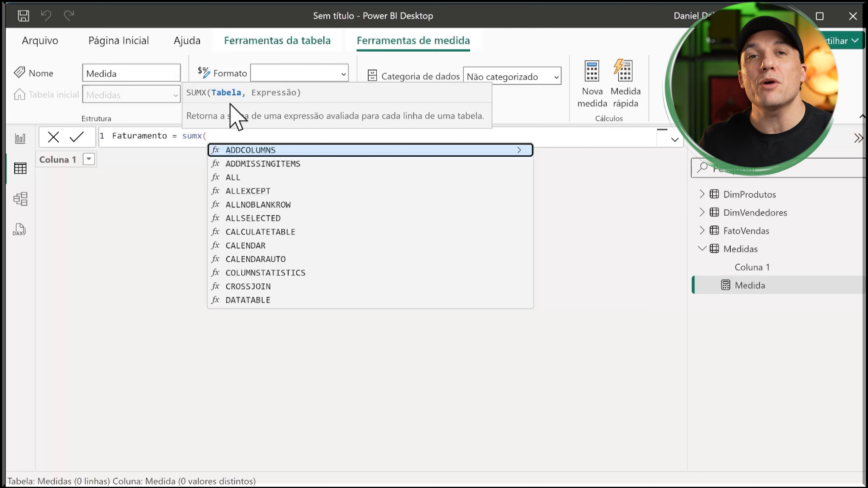
- Set FatoVendas as the SUMX table and start the row expression with FatoVendas[Qtde Vendas] followed by a multiplication operator
{"action": "type", "text": "fat"}
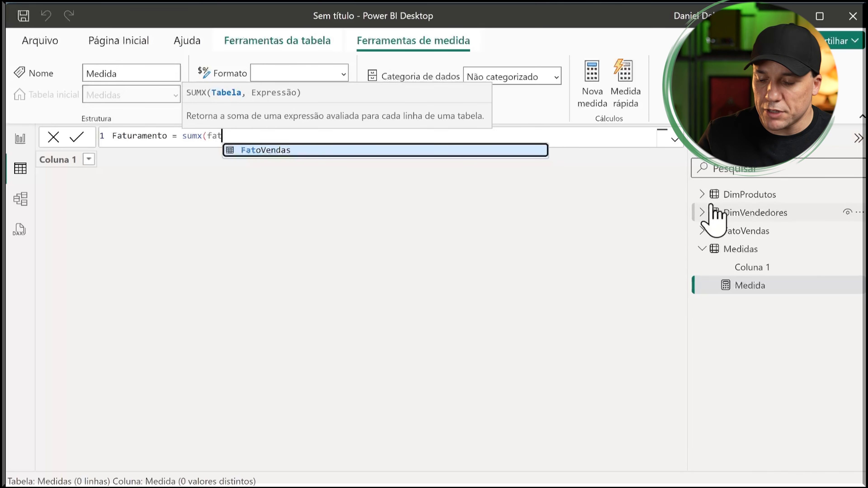
{"action": "mouse_move", "coordinate": [714, 218]}
{"action": "key", "text": "Tab"}
{"action": "type", "text": ","}
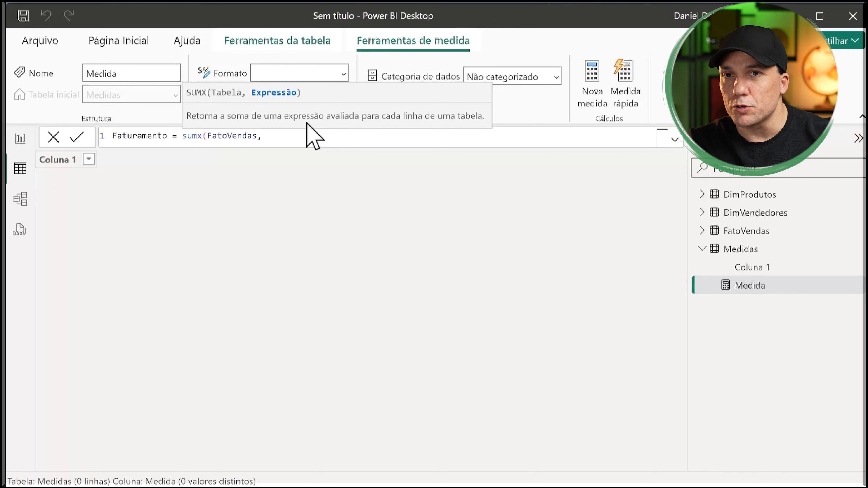
{"action": "type", "text": "qtd"}
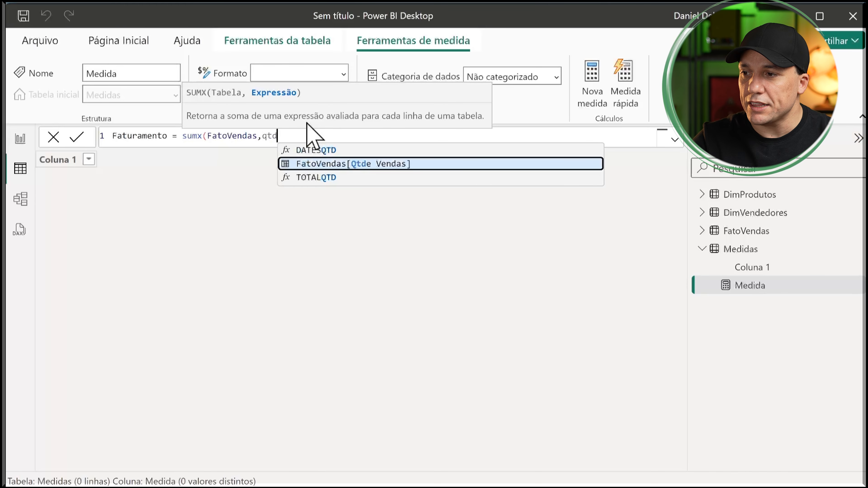
{"action": "left_click", "coordinate": [406, 168]}
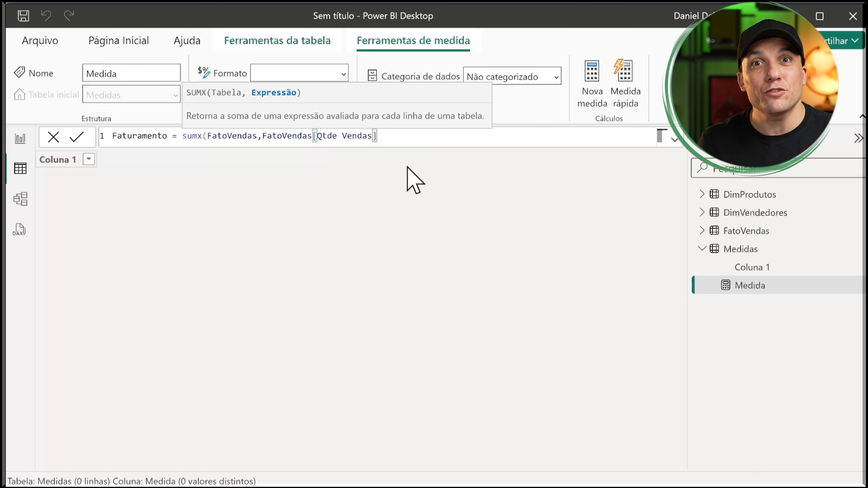
{"action": "type", "text": "*"}
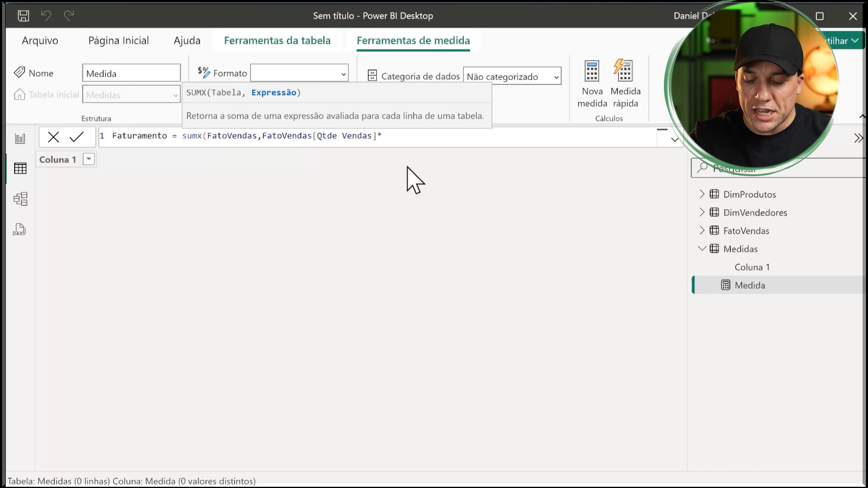
{"action": "type", "text": "vr"}
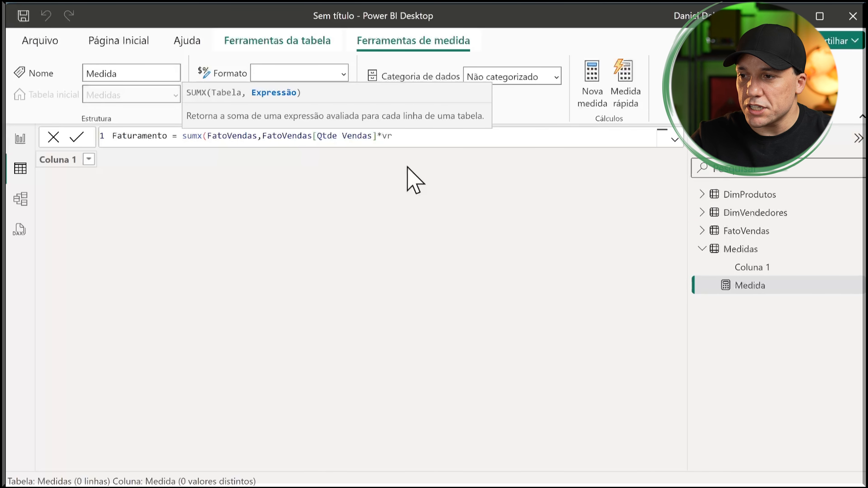
{"action": "key", "text": "BackSpace"}
{"action": "type", "text": "alo"}
{"action": "key", "text": "BackSpace"}
{"action": "key", "text": "BackSpace"}
{"action": "key", "text": "BackSpace"}
{"action": "key", "text": "BackSpace"}
{"action": "type", "text": "d"}
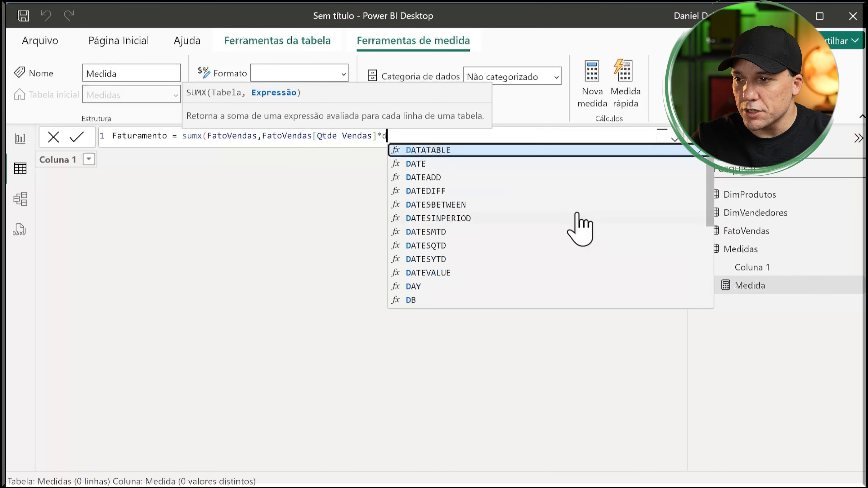
{"action": "key", "text": "BackSpace"}
{"action": "type", "text": "c"}
{"action": "key", "text": "BackSpace"}
{"action": "type", "text": "va"}
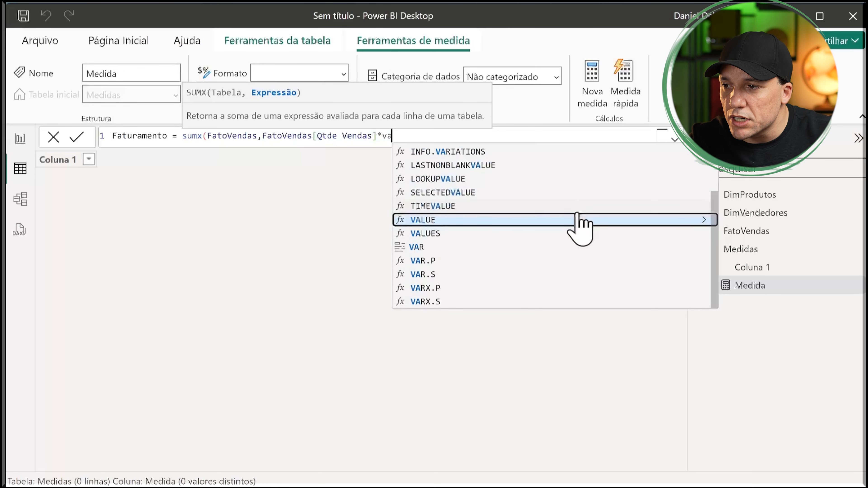
{"action": "key", "text": "BackSpace"}
{"action": "type", "text": "r"}
{"action": "key", "text": "Escape"}
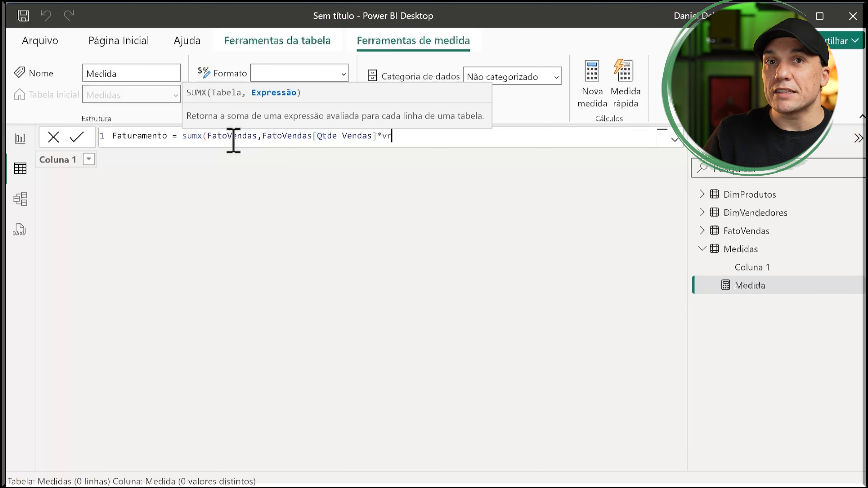
{"action": "key", "text": "BackSpace"}
{"action": "key", "text": "BackSpace"}
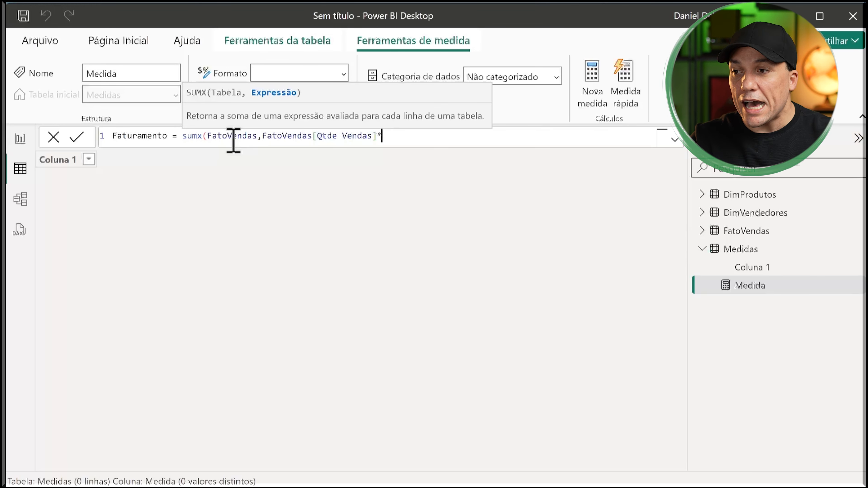
- Complete the multiplication with RELATED(DimProdutos[vr unitário]) to bring in the unit price from the products table
{"action": "type", "text": "re"}
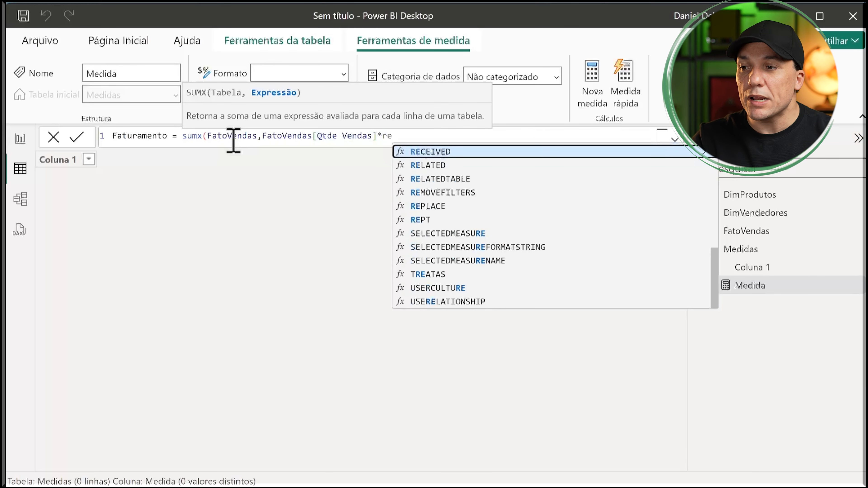
{"action": "key", "text": "Down"}
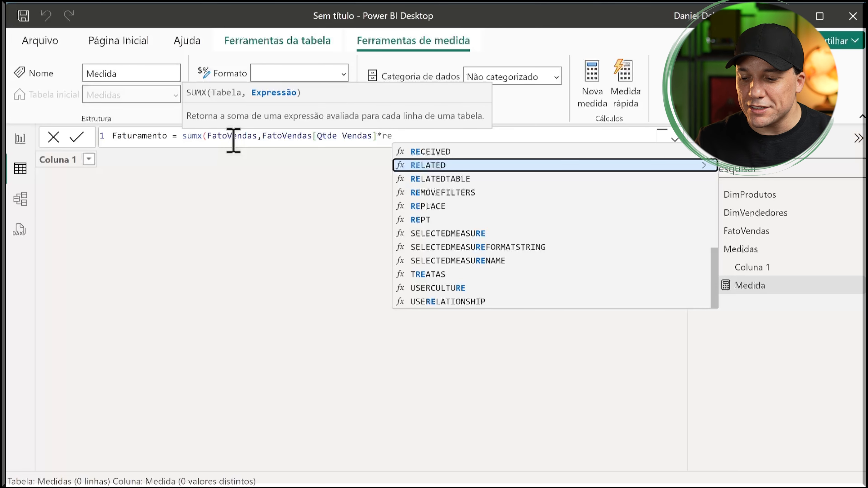
{"action": "key", "text": "Tab"}
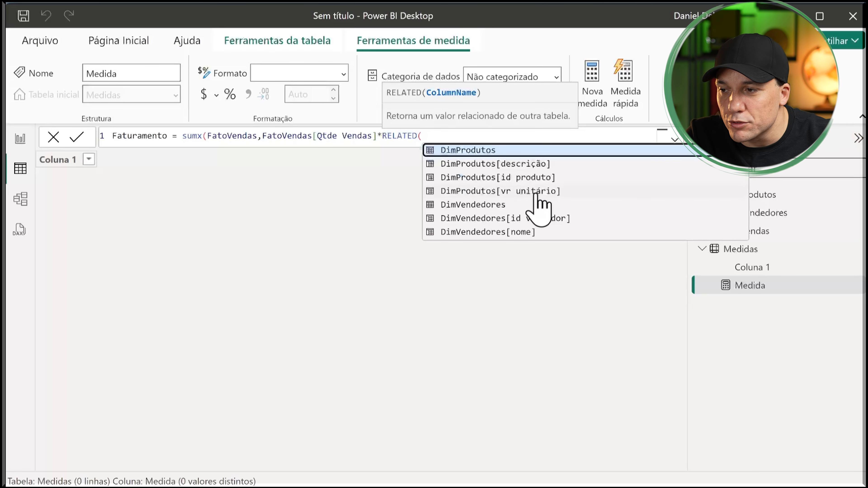
{"action": "type", "text": "vr"}
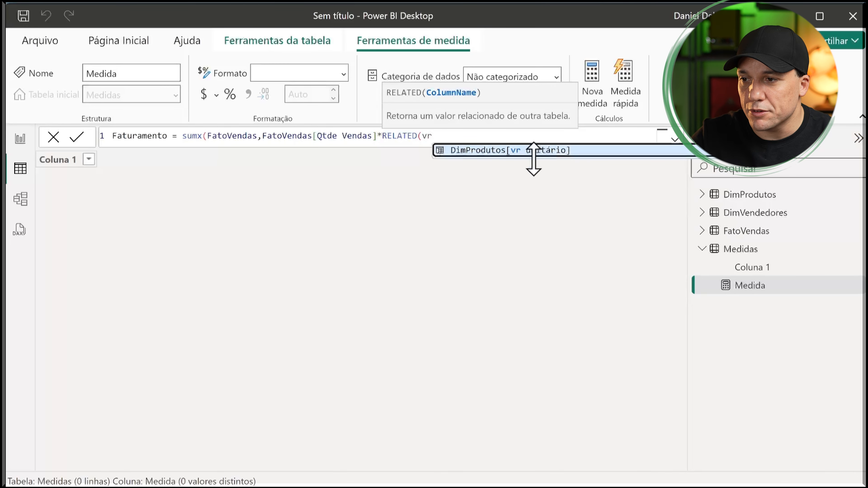
{"action": "key", "text": "Tab"}
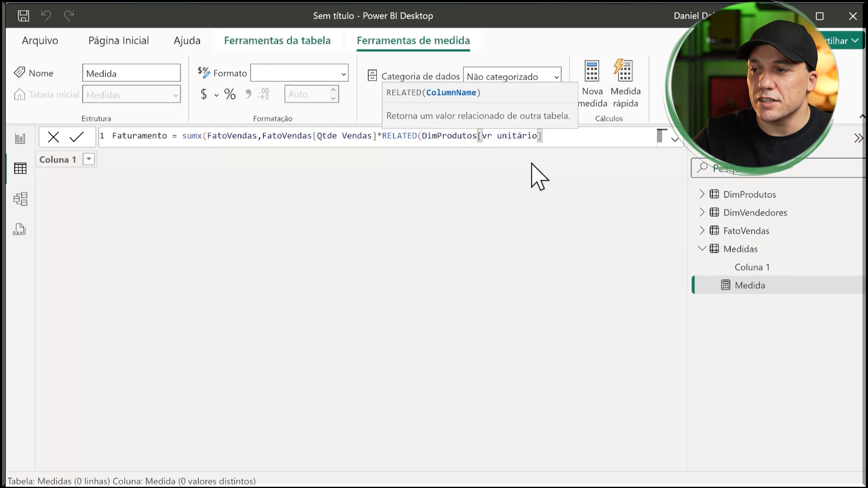
{"action": "type", "text": ")"}
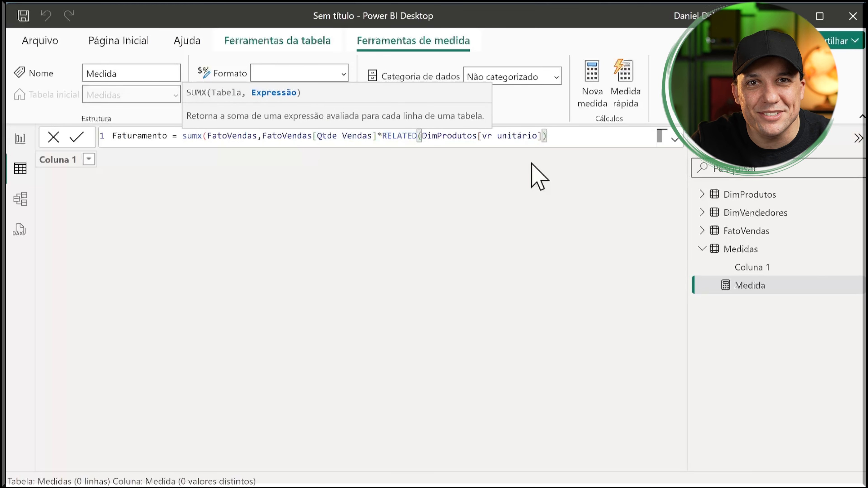
- Review the parts of the Faturamento formula, add the closing SUMX parenthesis, and commit the measure
{"action": "double_click", "coordinate": [406, 141]}
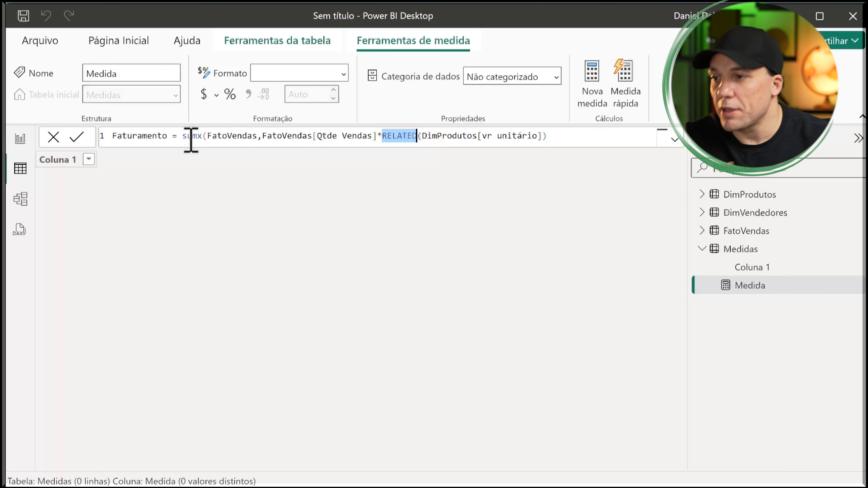
{"action": "left_click_drag", "start_coordinate": [262, 140], "coordinate": [375, 138]}
{"action": "left_click", "coordinate": [382, 137]}
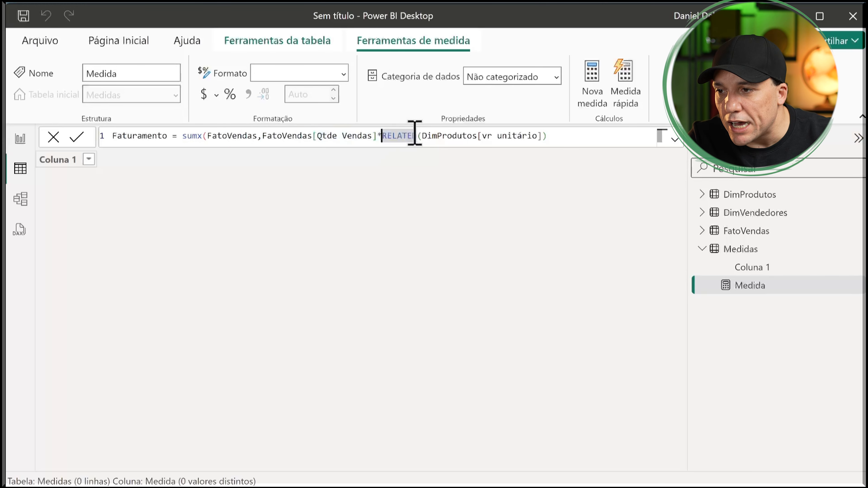
{"action": "left_click", "coordinate": [529, 136]}
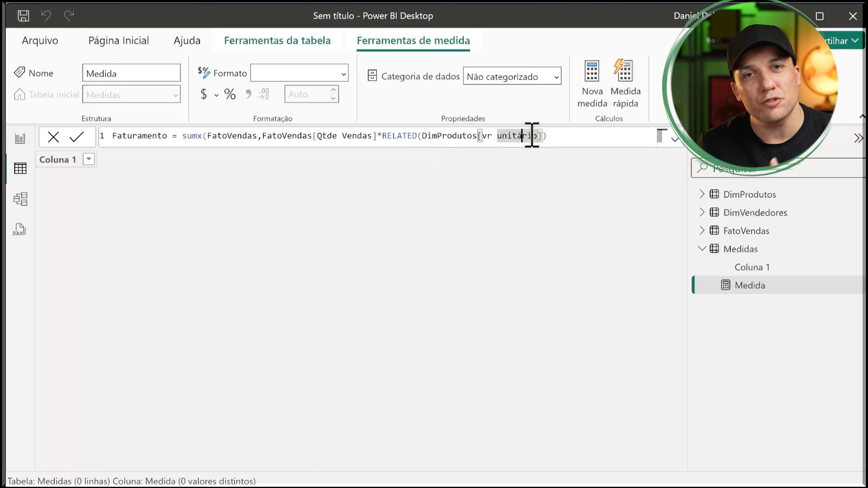
{"action": "left_click", "coordinate": [565, 138]}
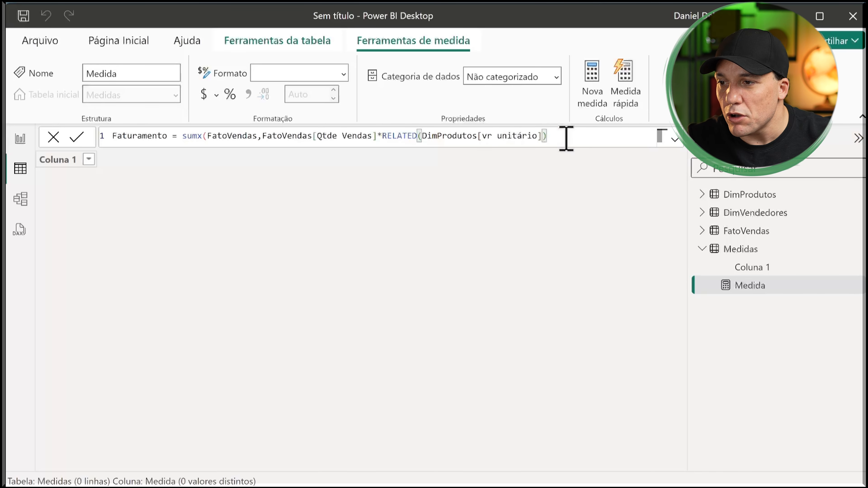
{"action": "type", "text": ")"}
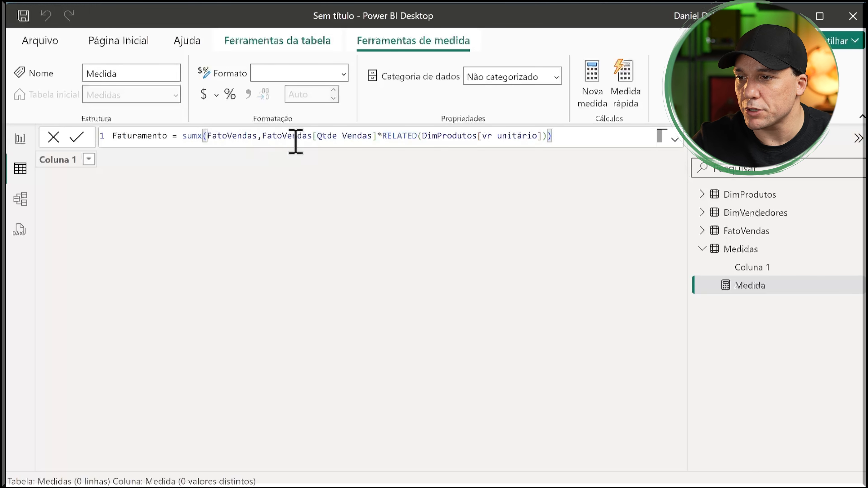
{"action": "key", "text": "Return"}
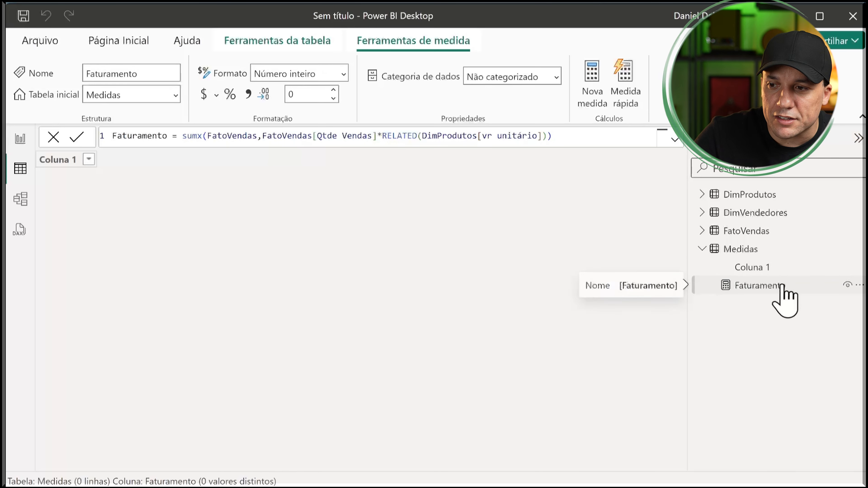
- Format the Faturamento measure as Moeda with the R$ Português (Brasil) currency symbol
{"action": "left_click", "coordinate": [343, 72]}
{"action": "left_click", "coordinate": [331, 112]}
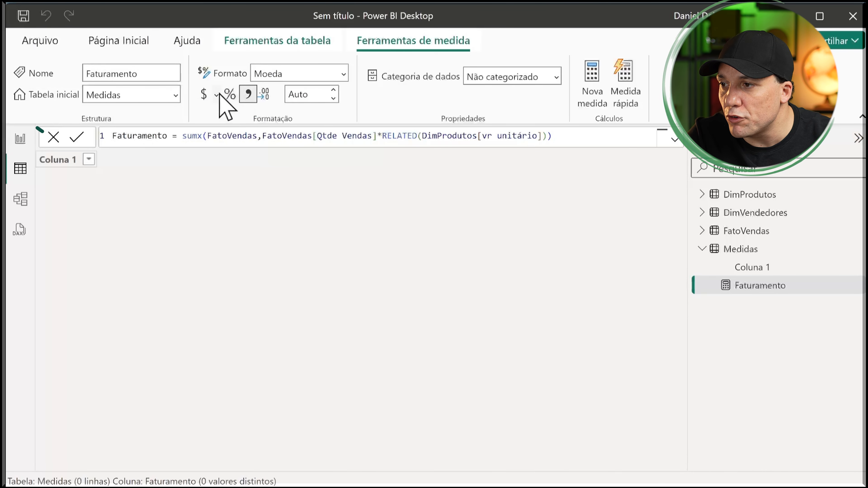
{"action": "left_click", "coordinate": [217, 96]}
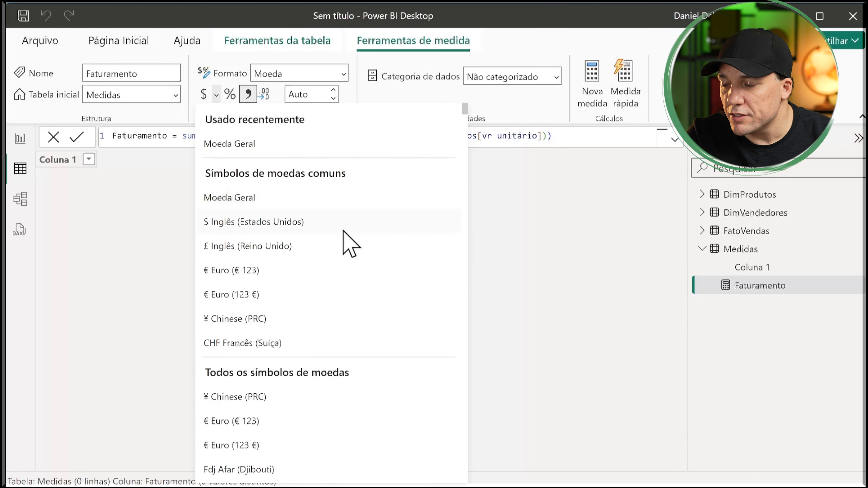
{"action": "scroll", "coordinate": [343, 231], "scroll_direction": "down", "scroll_amount": 15}
{"action": "scroll", "coordinate": [343, 231], "scroll_direction": "down", "scroll_amount": 15}
{"action": "scroll", "coordinate": [343, 231], "scroll_direction": "down", "scroll_amount": 15}
{"action": "scroll", "coordinate": [350, 243], "scroll_direction": "down", "scroll_amount": 15}
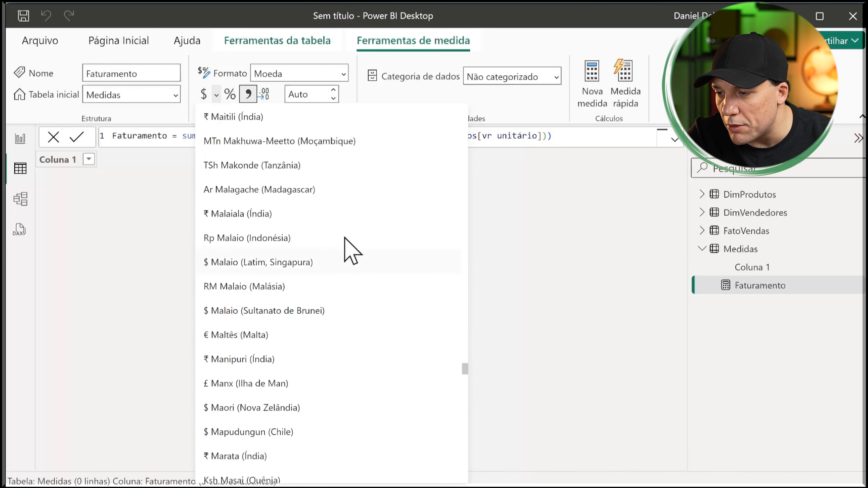
{"action": "scroll", "coordinate": [396, 338], "scroll_direction": "down", "scroll_amount": 5}
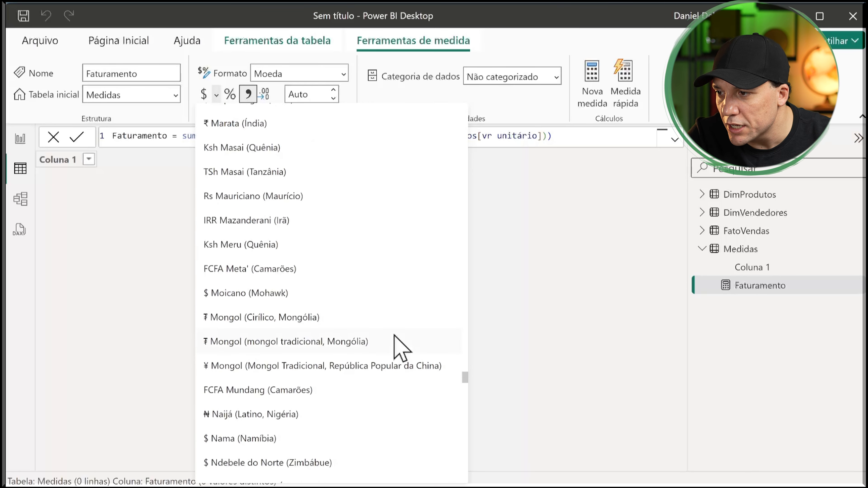
{"action": "scroll", "coordinate": [401, 347], "scroll_direction": "down", "scroll_amount": 5}
{"action": "scroll", "coordinate": [401, 347], "scroll_direction": "down", "scroll_amount": 7}
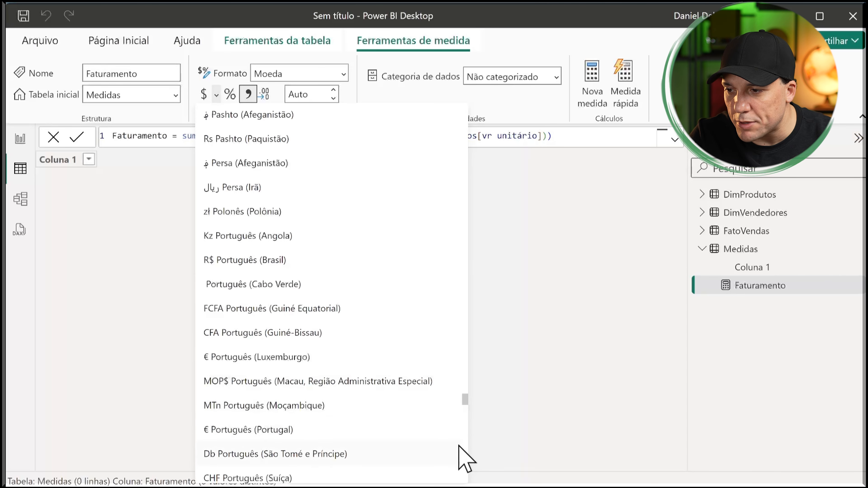
{"action": "scroll", "coordinate": [460, 446], "scroll_direction": "down", "scroll_amount": 1}
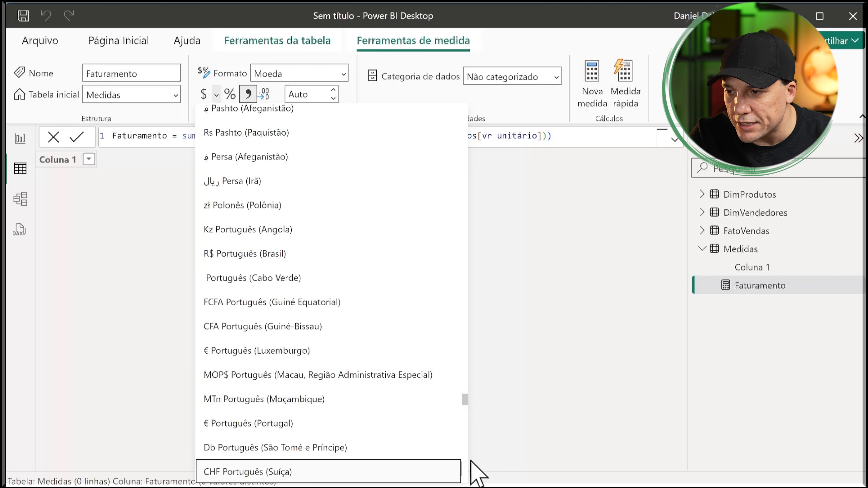
{"action": "left_click", "coordinate": [261, 253]}
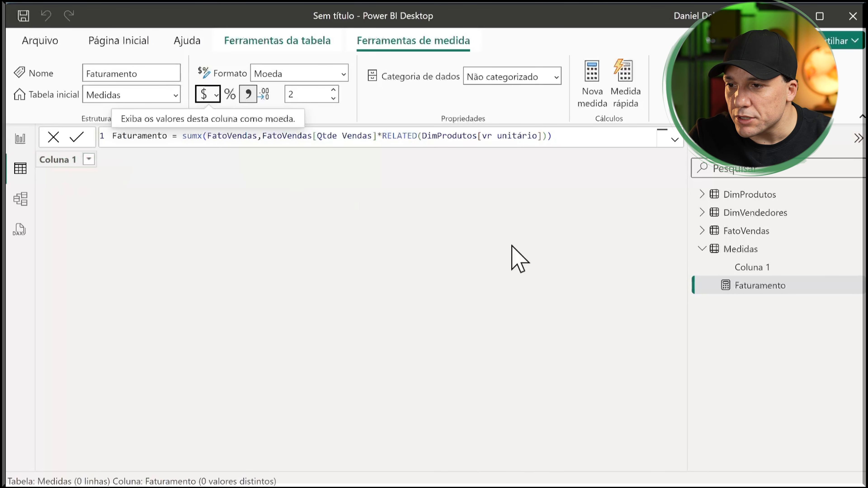
- In the report view, add a card showing the Faturamento measure beside the total quantity card and widen it to fit the value
{"action": "left_click", "coordinate": [20, 138]}
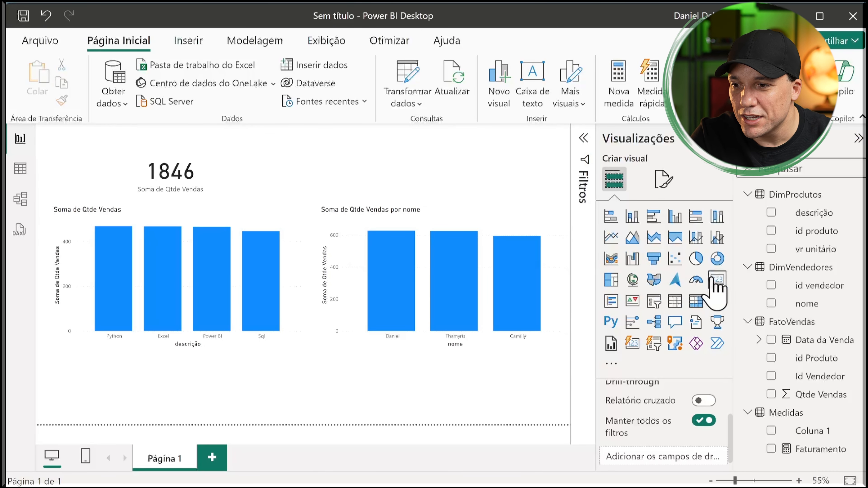
{"action": "left_click", "coordinate": [716, 281]}
{"action": "left_click_drag", "start_coordinate": [102, 186], "coordinate": [296, 185]}
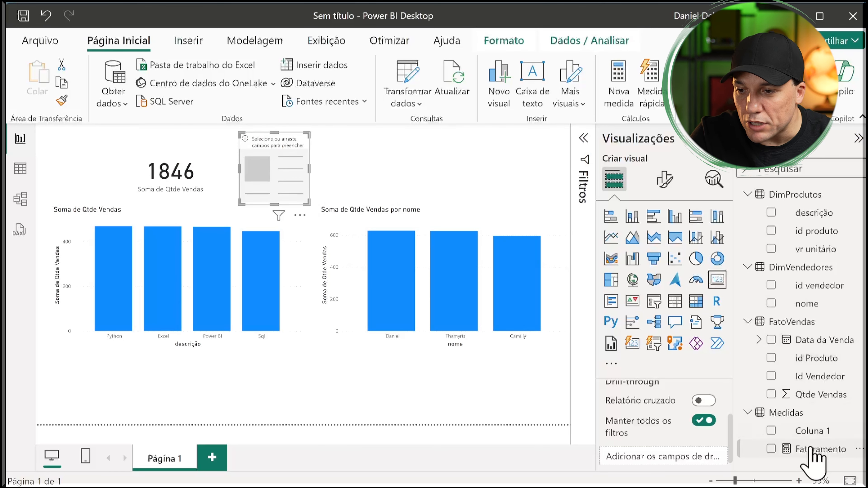
{"action": "left_click_drag", "start_coordinate": [819, 450], "coordinate": [420, 169]}
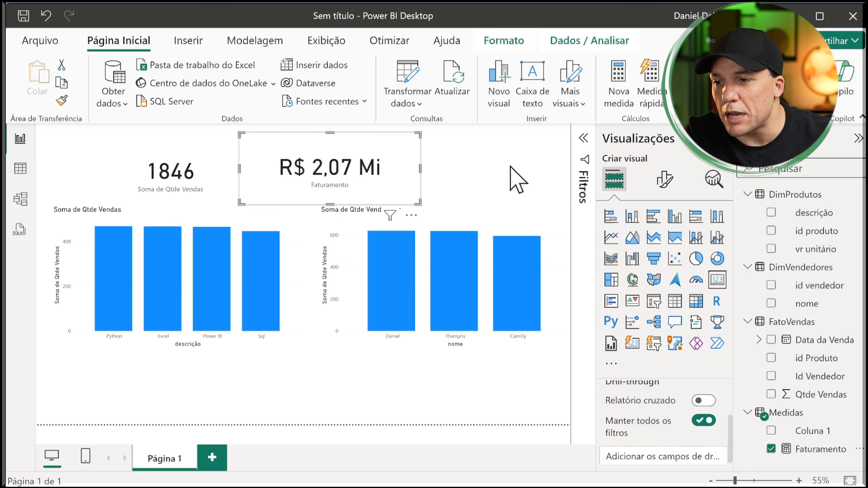
- Set the display units of the Faturamento card's callout value to Nenhum
{"action": "left_click", "coordinate": [820, 448]}
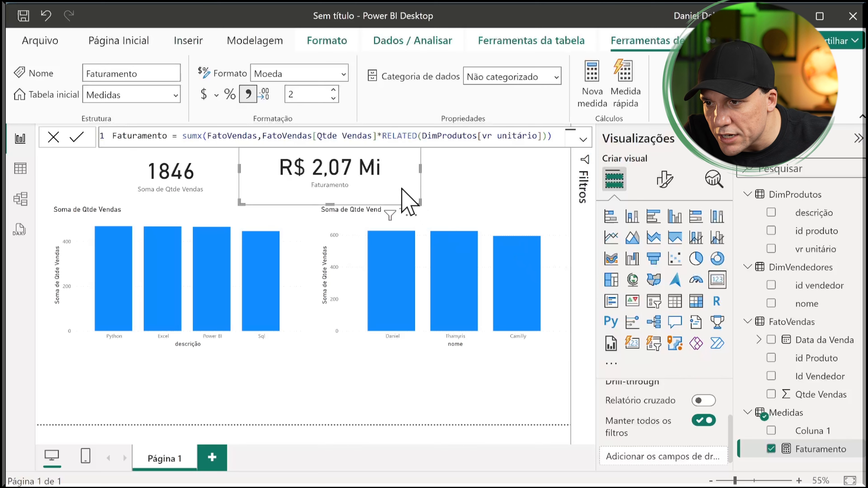
{"action": "left_click", "coordinate": [663, 179]}
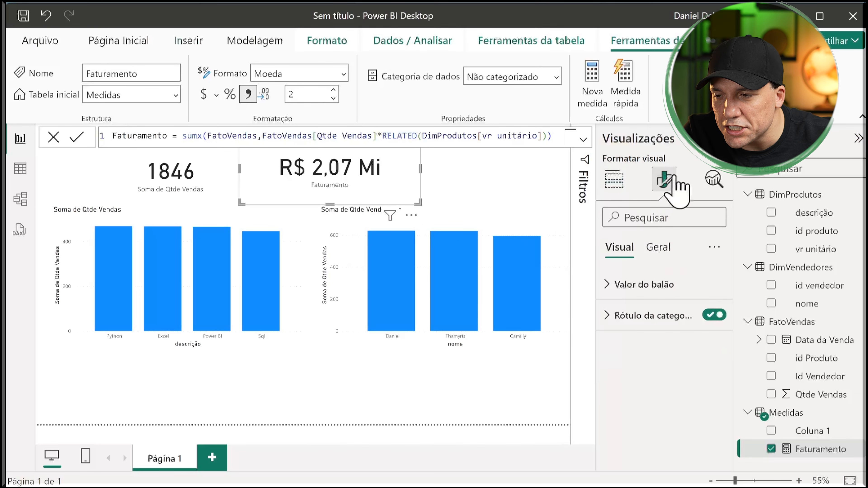
{"action": "left_click", "coordinate": [659, 284]}
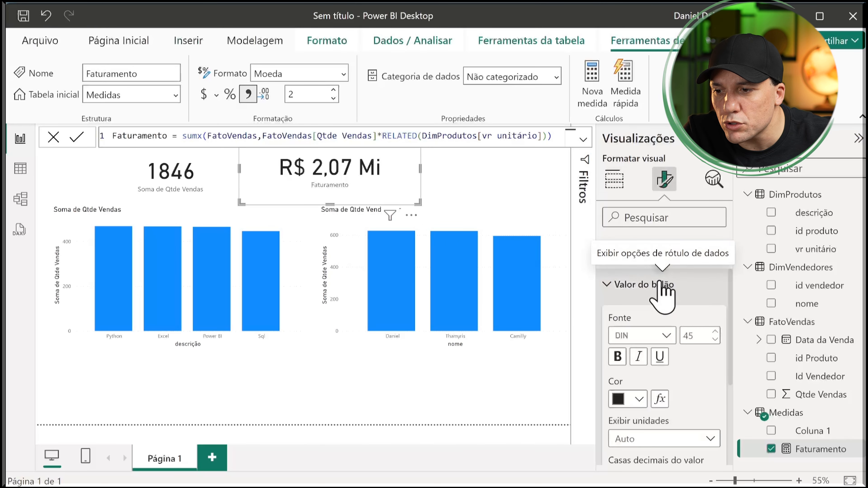
{"action": "scroll", "coordinate": [707, 342], "scroll_direction": "down", "scroll_amount": 5}
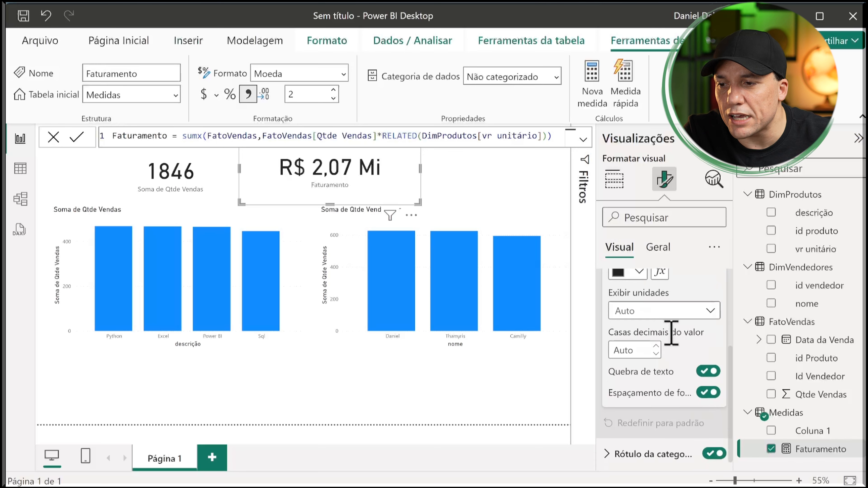
{"action": "left_click", "coordinate": [683, 311]}
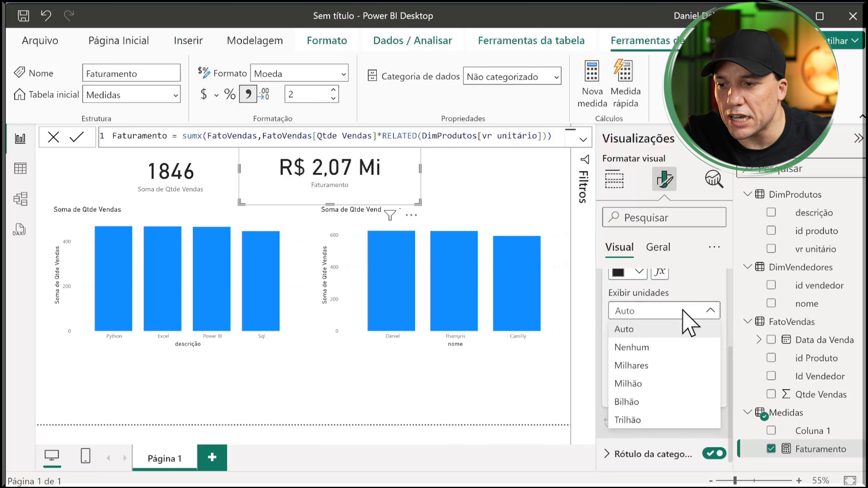
{"action": "left_click", "coordinate": [676, 347]}
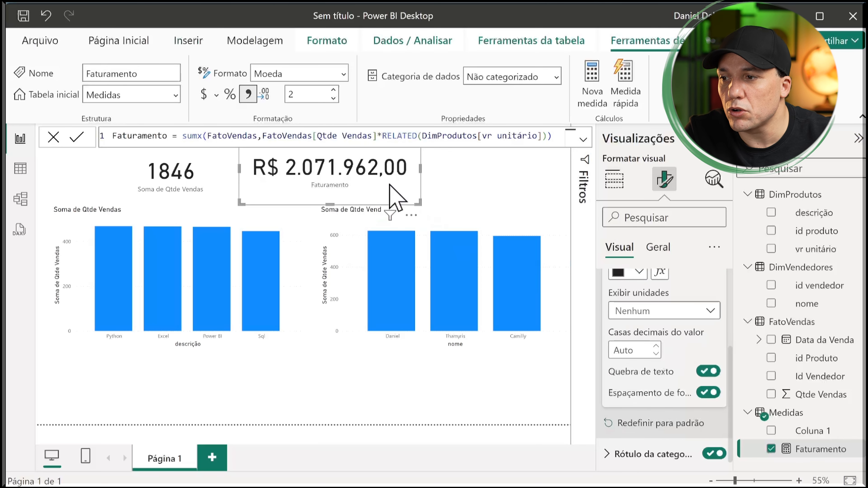
- Try Milhares as the Faturamento card's display units and restore Nenhum
{"action": "left_click", "coordinate": [662, 309]}
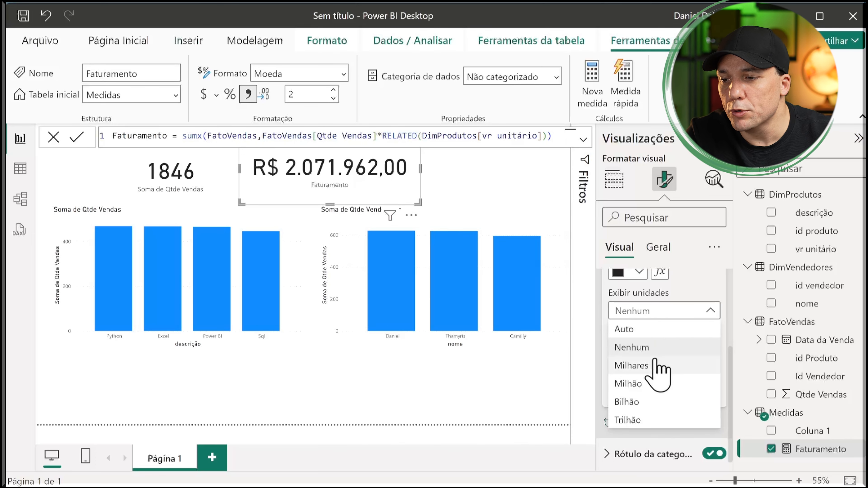
{"action": "left_click", "coordinate": [657, 366]}
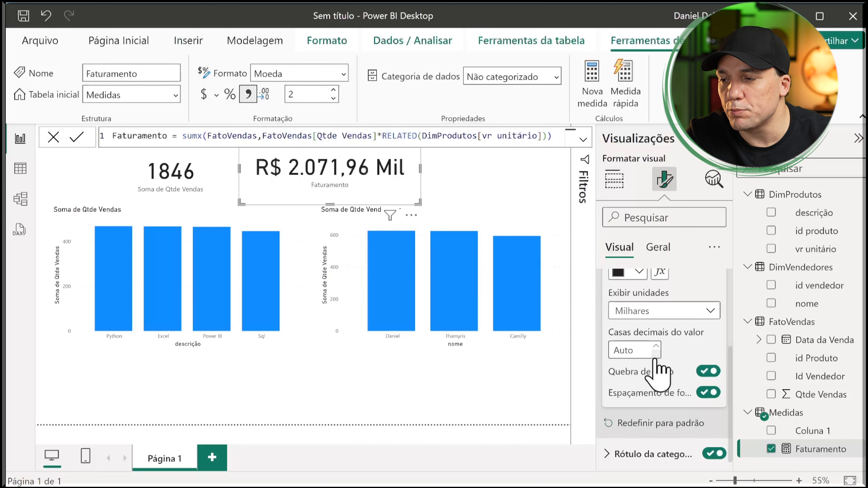
{"action": "left_click", "coordinate": [664, 311]}
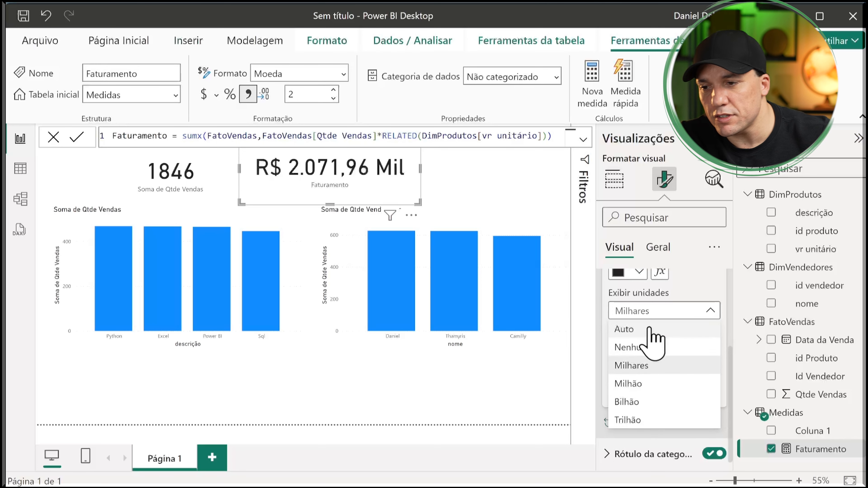
{"action": "left_click", "coordinate": [652, 348]}
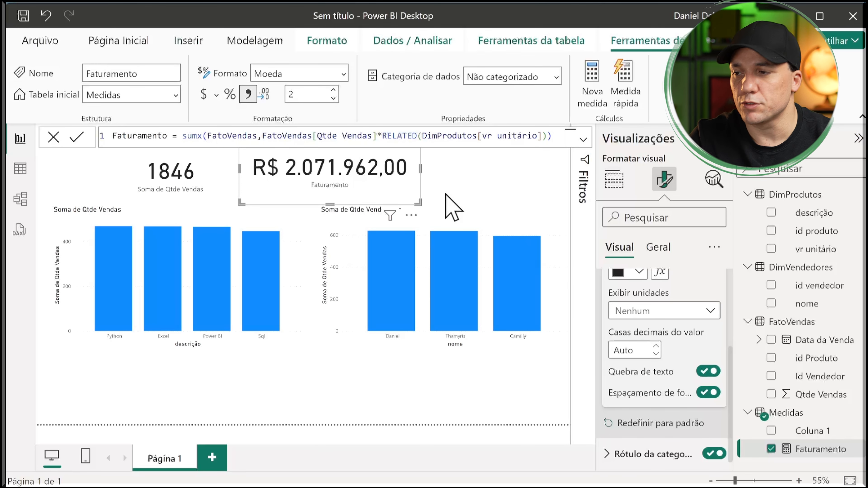
- Test cross-filtering of the cards by selecting the first salesperson's column and the Sql product column, and clear the selection
{"action": "left_click", "coordinate": [476, 170]}
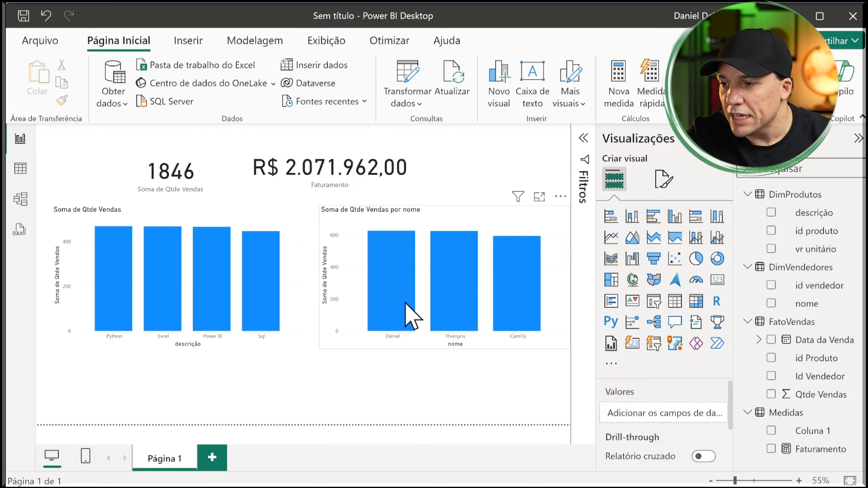
{"action": "left_click", "coordinate": [401, 277]}
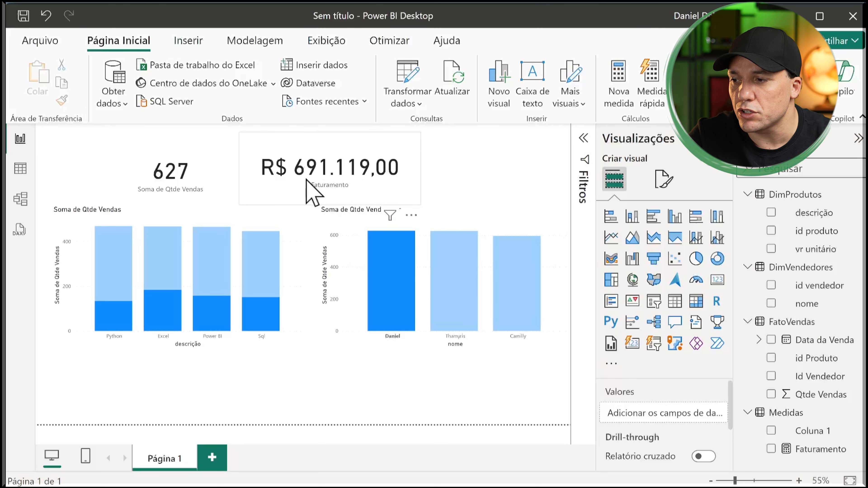
{"action": "left_click", "coordinate": [262, 327]}
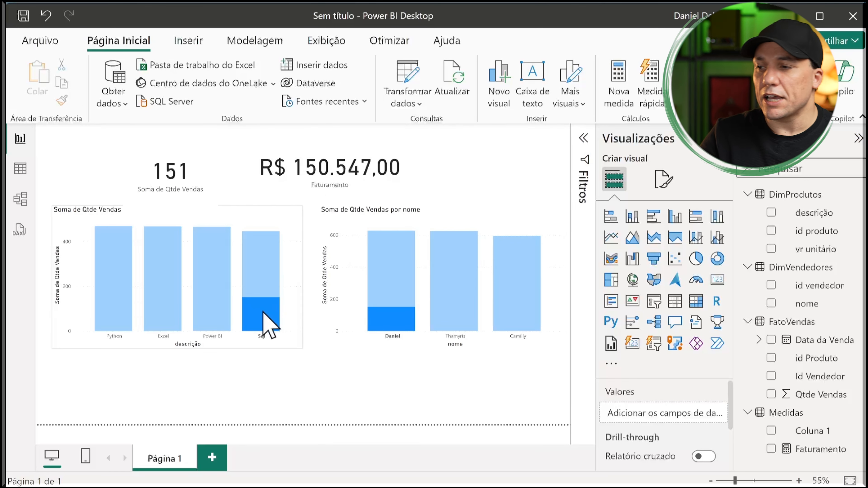
{"action": "left_click", "coordinate": [267, 319]}
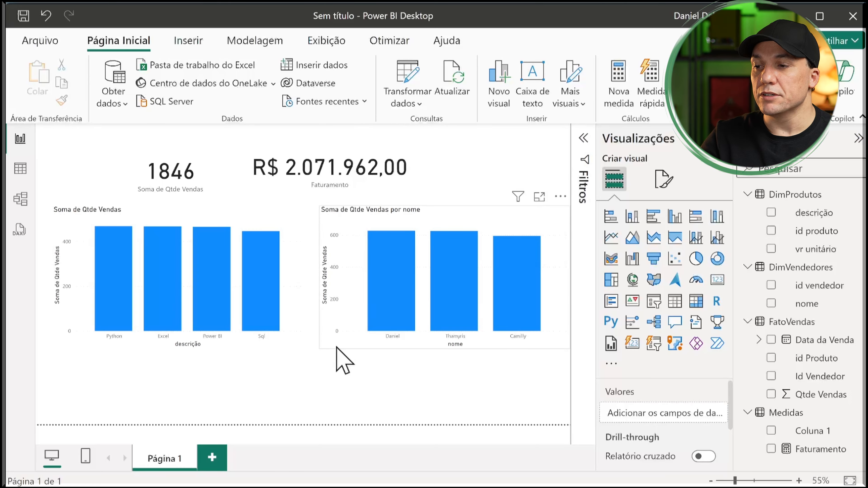
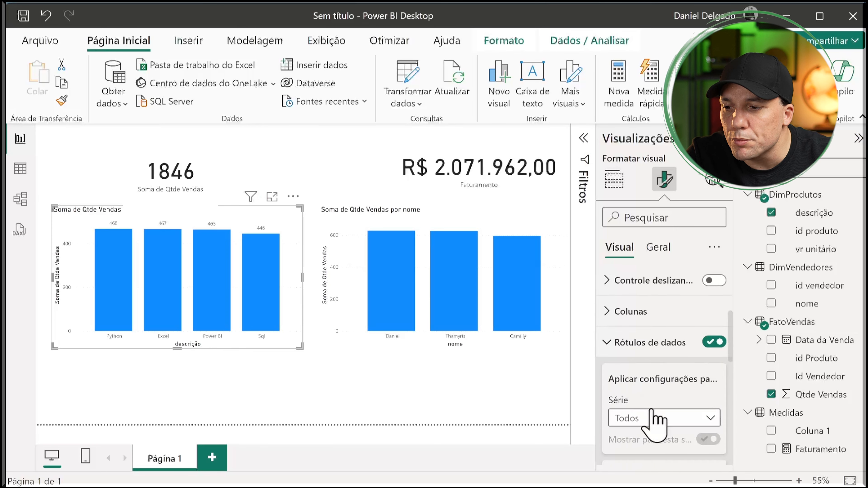
- Try the title option on the product chart's data labels, leave it off, and turn on the labels' background
{"action": "scroll", "coordinate": [660, 376], "scroll_direction": "up", "scroll_amount": 1}
{"action": "scroll", "coordinate": [645, 293], "scroll_direction": "up", "scroll_amount": 1}
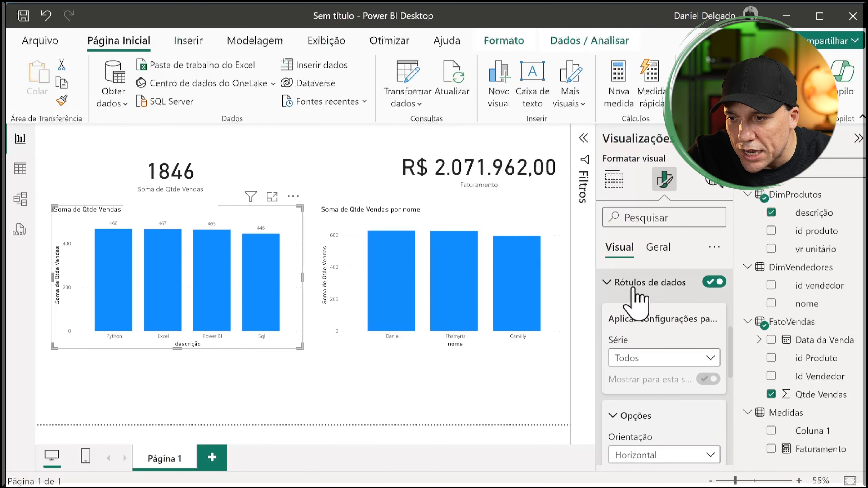
{"action": "scroll", "coordinate": [636, 301], "scroll_direction": "down", "scroll_amount": 1}
{"action": "scroll", "coordinate": [675, 352], "scroll_direction": "down", "scroll_amount": 1}
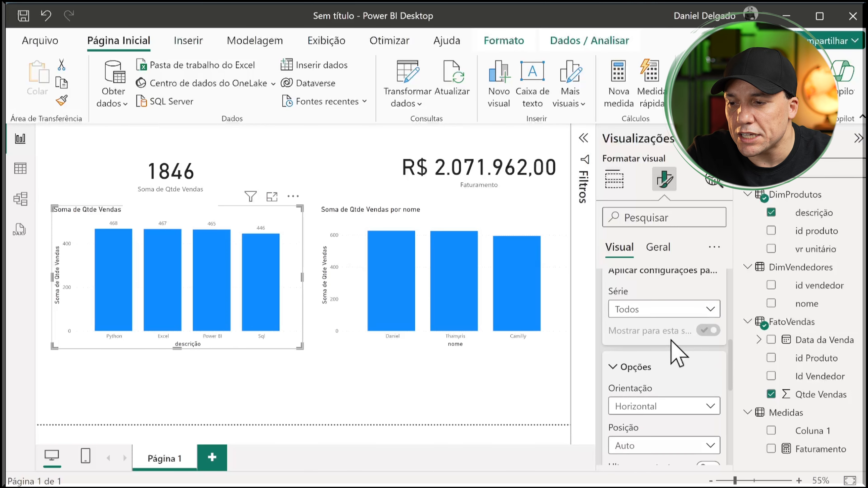
{"action": "scroll", "coordinate": [677, 356], "scroll_direction": "down", "scroll_amount": 6}
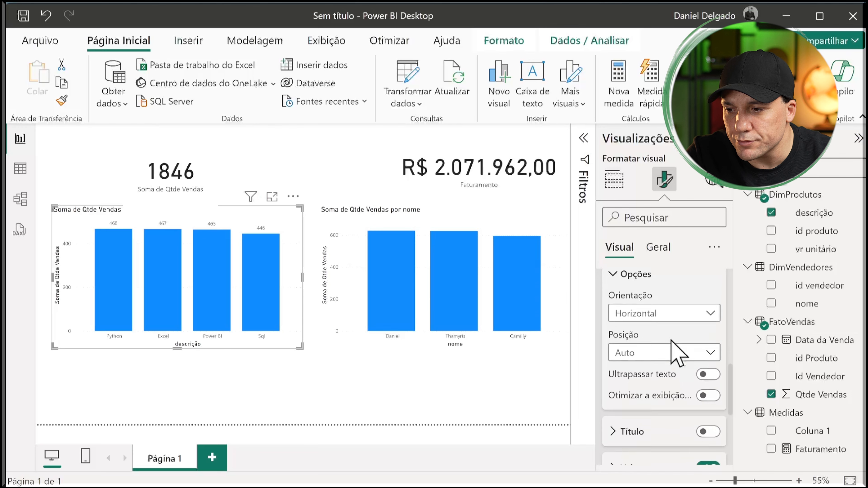
{"action": "scroll", "coordinate": [676, 352], "scroll_direction": "down", "scroll_amount": 1}
{"action": "left_click", "coordinate": [708, 322]}
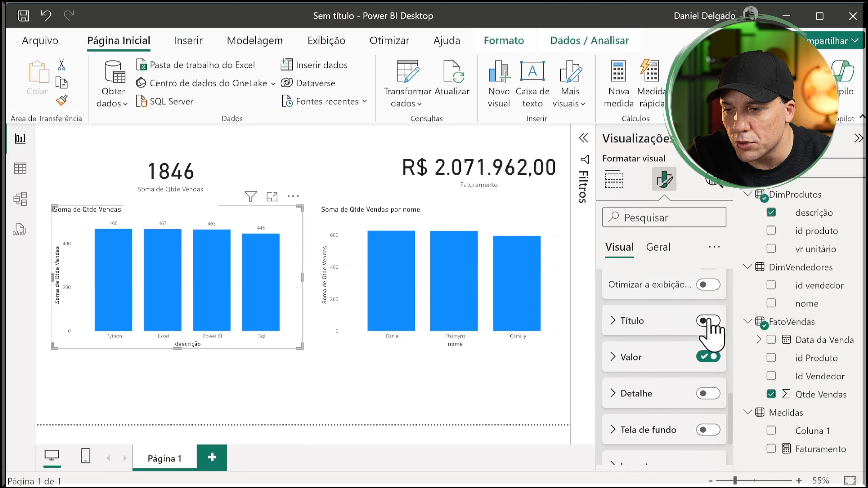
{"action": "left_click", "coordinate": [707, 321]}
{"action": "scroll", "coordinate": [709, 345], "scroll_direction": "down", "scroll_amount": 1}
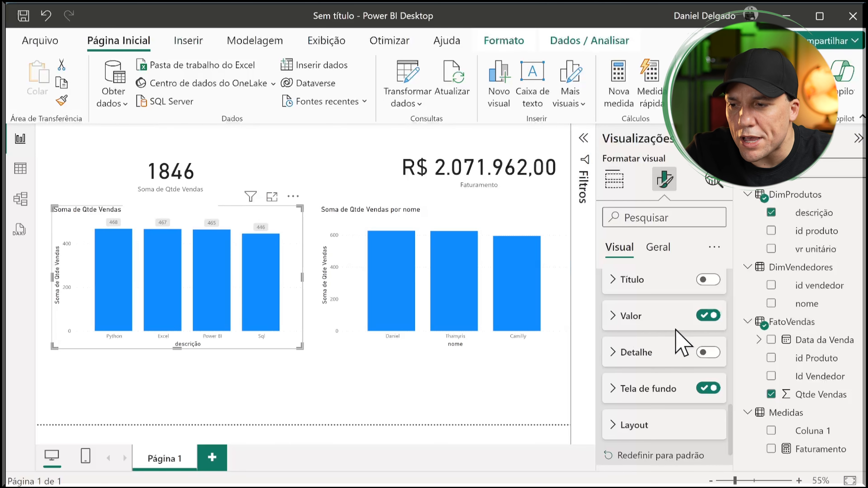
- Make the data label values of the product chart bold and set their font size to 12
{"action": "scroll", "coordinate": [680, 342], "scroll_direction": "up", "scroll_amount": 5}
{"action": "scroll", "coordinate": [676, 330], "scroll_direction": "up", "scroll_amount": 5}
{"action": "scroll", "coordinate": [676, 330], "scroll_direction": "down", "scroll_amount": 5}
{"action": "scroll", "coordinate": [673, 335], "scroll_direction": "down", "scroll_amount": 5}
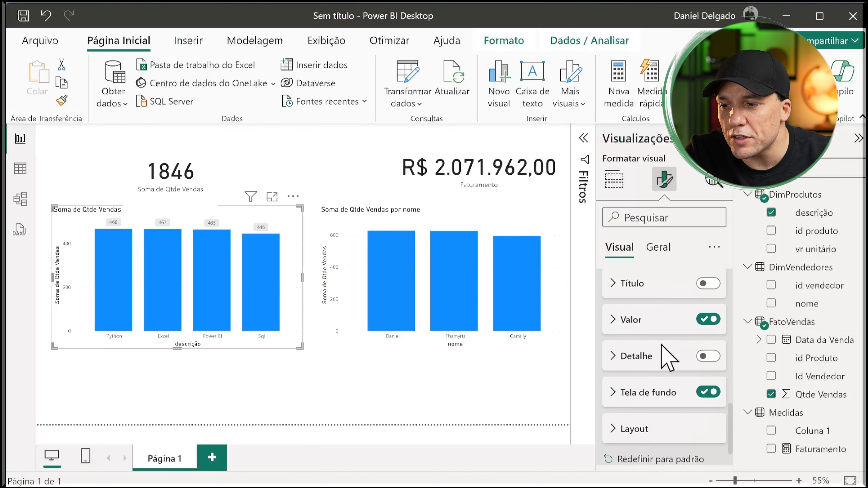
{"action": "left_click", "coordinate": [625, 325]}
{"action": "scroll", "coordinate": [666, 369], "scroll_direction": "down", "scroll_amount": 1}
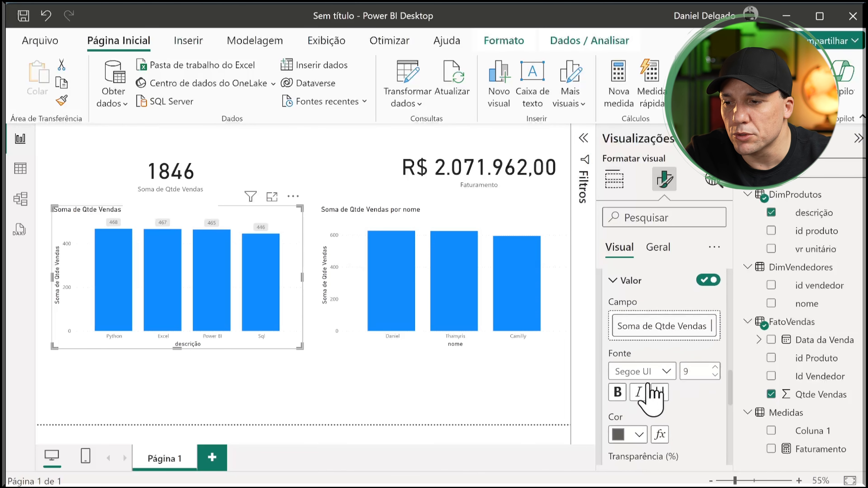
{"action": "left_click", "coordinate": [618, 392]}
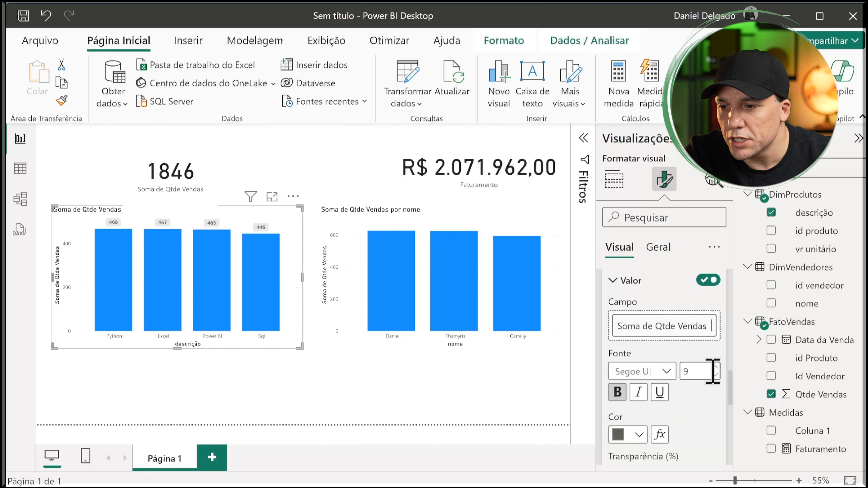
{"action": "left_click", "coordinate": [715, 369]}
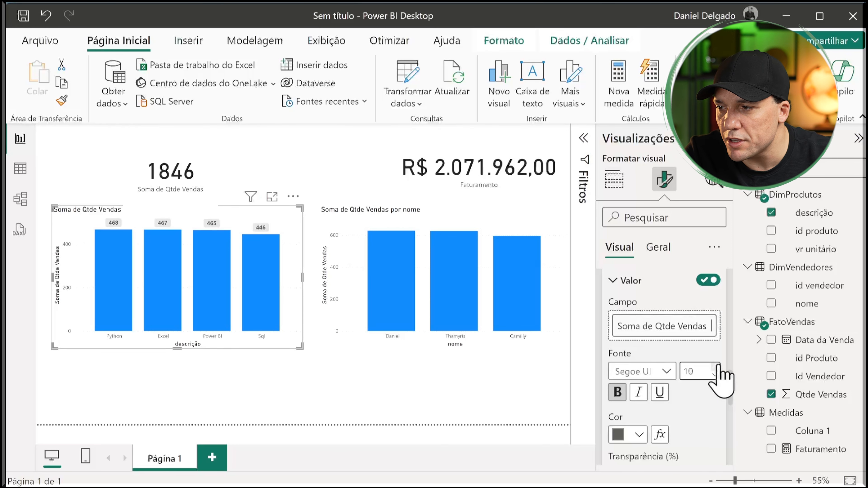
{"action": "left_click", "coordinate": [715, 367]}
{"action": "left_click", "coordinate": [715, 367]}
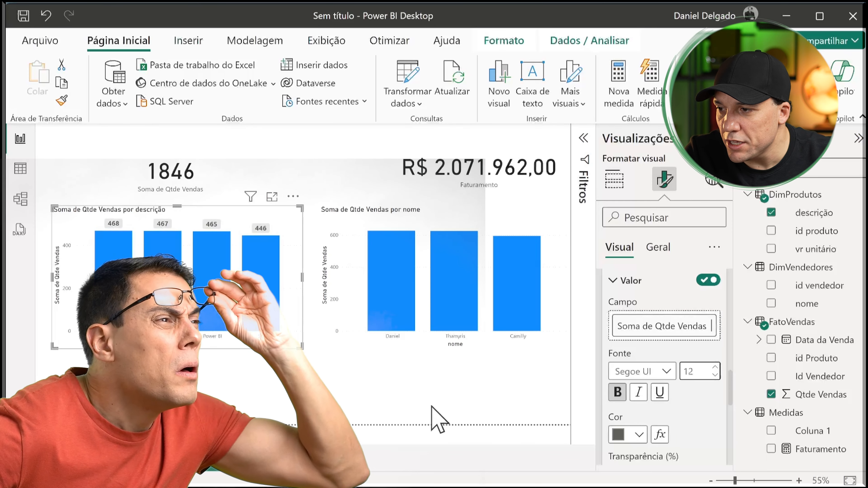
- Move the salesperson chart slightly down and apply the product chart's formatting to it with the format painter
{"action": "left_click", "coordinate": [397, 416]}
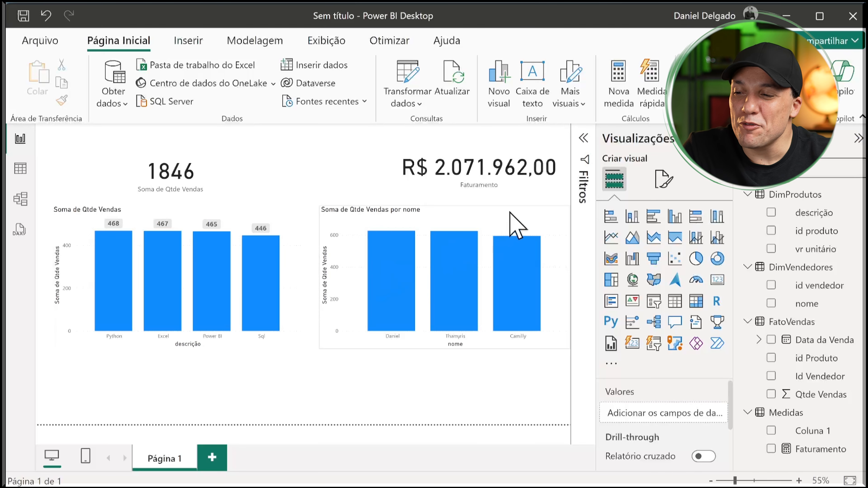
{"action": "left_click", "coordinate": [517, 226]}
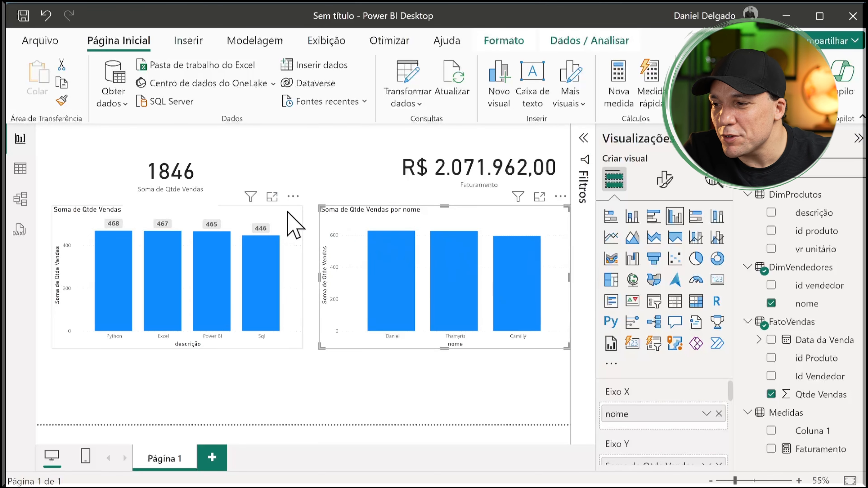
{"action": "left_click", "coordinate": [295, 225]}
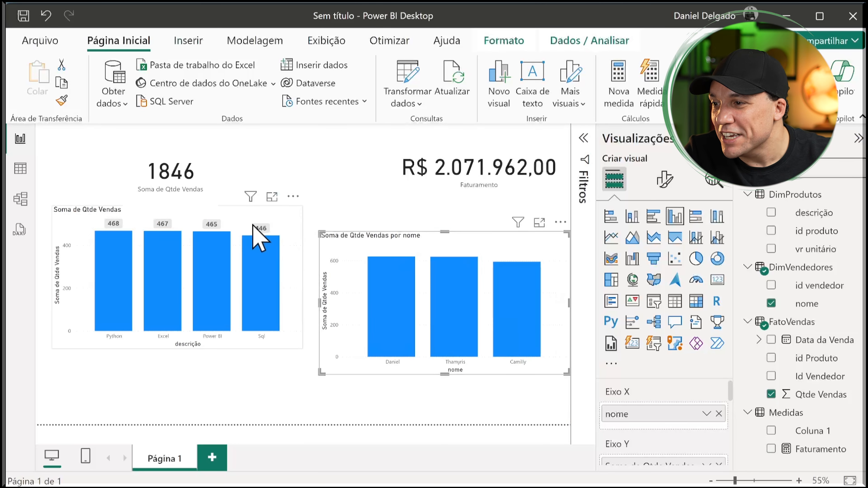
{"action": "left_click", "coordinate": [245, 208]}
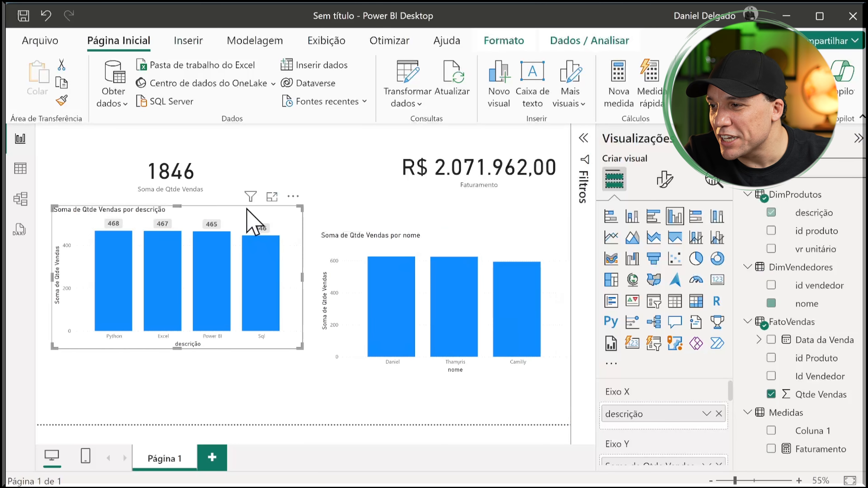
{"action": "left_click", "coordinate": [61, 100]}
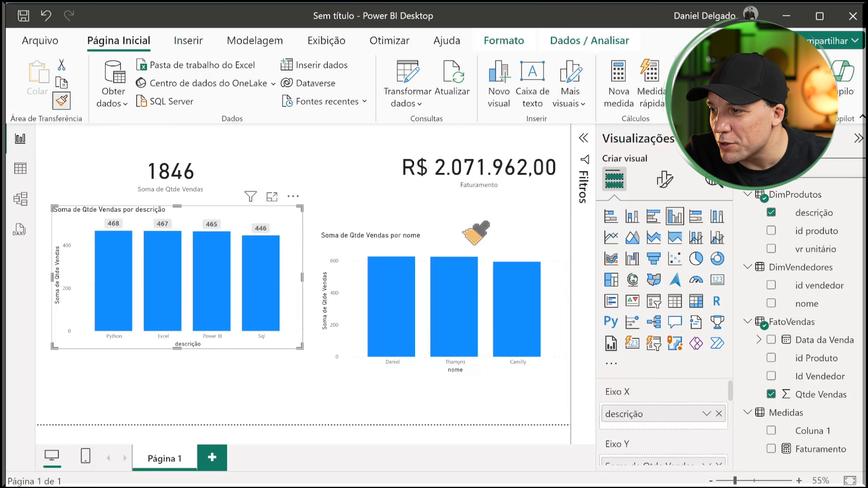
{"action": "left_click", "coordinate": [492, 223]}
{"action": "left_click", "coordinate": [505, 291]}
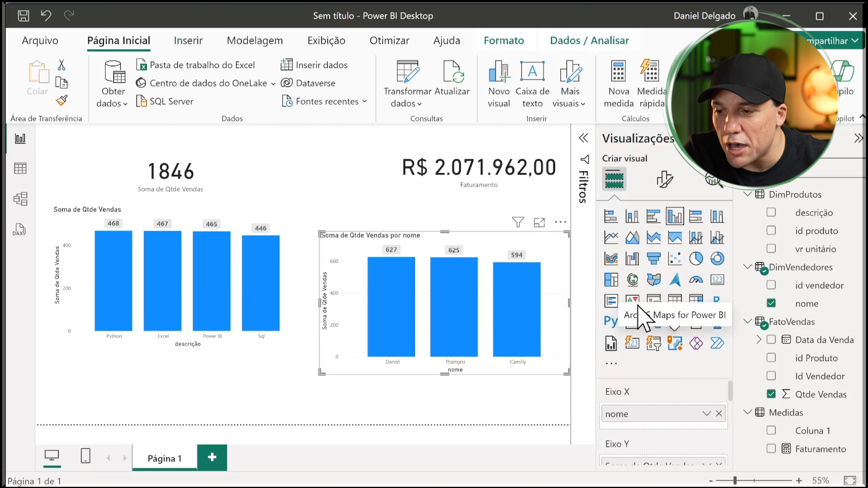
- Look through the visual formatting options of the salesperson chart, from the axes to the data labels
{"action": "left_click", "coordinate": [665, 183]}
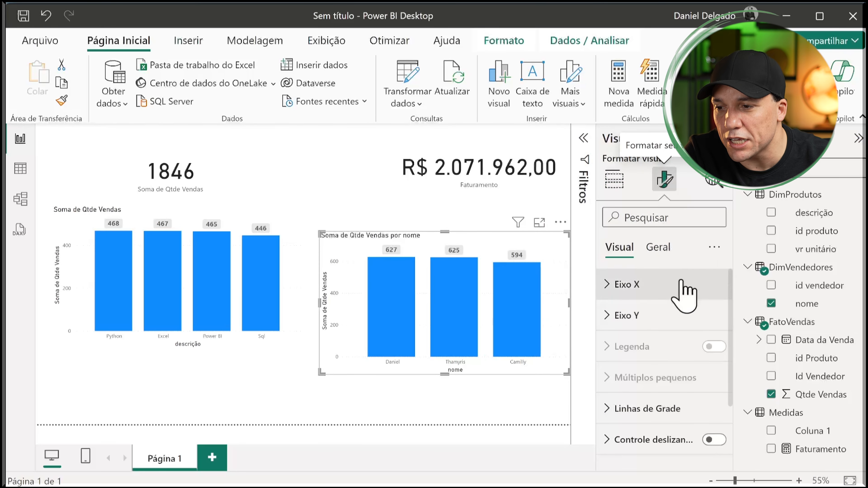
{"action": "scroll", "coordinate": [682, 290], "scroll_direction": "down", "scroll_amount": 3}
{"action": "scroll", "coordinate": [691, 323], "scroll_direction": "down", "scroll_amount": 1}
{"action": "scroll", "coordinate": [691, 325], "scroll_direction": "up", "scroll_amount": 1}
{"action": "scroll", "coordinate": [693, 329], "scroll_direction": "up", "scroll_amount": 2}
{"action": "scroll", "coordinate": [666, 308], "scroll_direction": "down", "scroll_amount": 1}
{"action": "scroll", "coordinate": [669, 308], "scroll_direction": "down", "scroll_amount": 1}
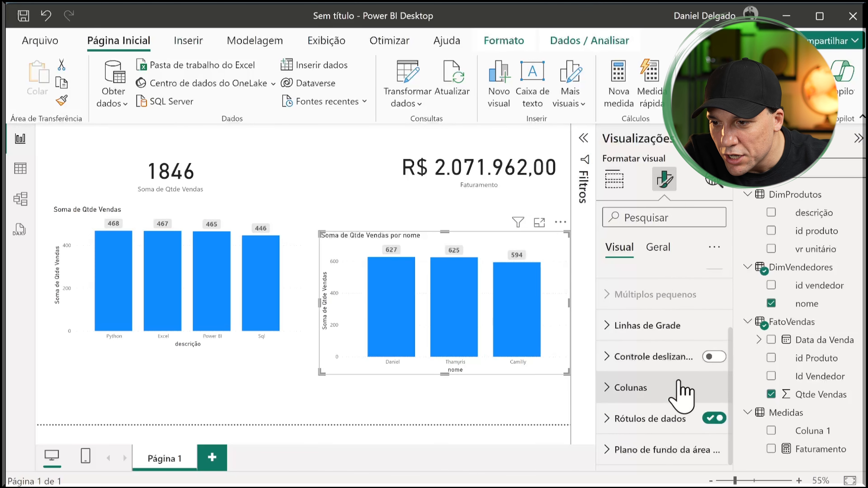
{"action": "scroll", "coordinate": [681, 393], "scroll_direction": "up", "scroll_amount": 3}
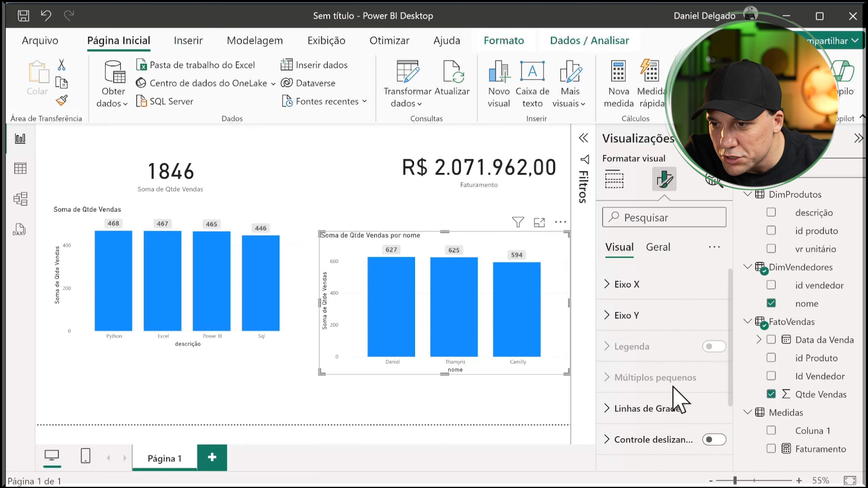
{"action": "scroll", "coordinate": [690, 342], "scroll_direction": "down", "scroll_amount": 2}
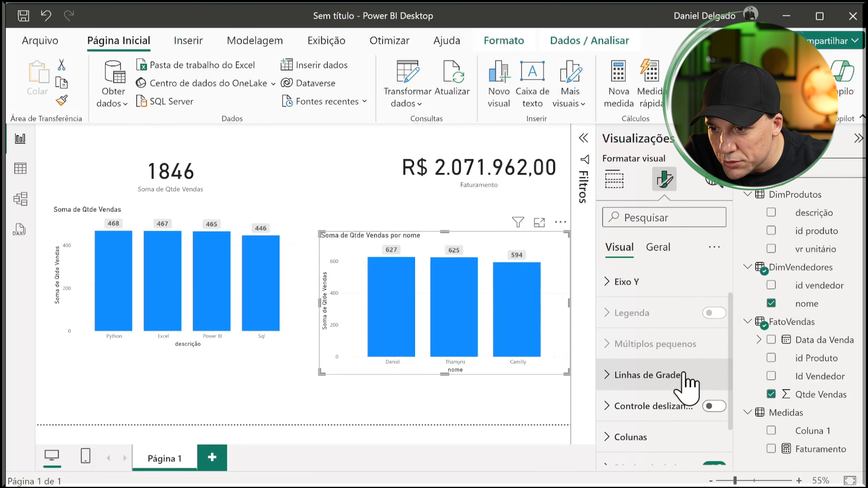
{"action": "scroll", "coordinate": [684, 375], "scroll_direction": "down", "scroll_amount": 1}
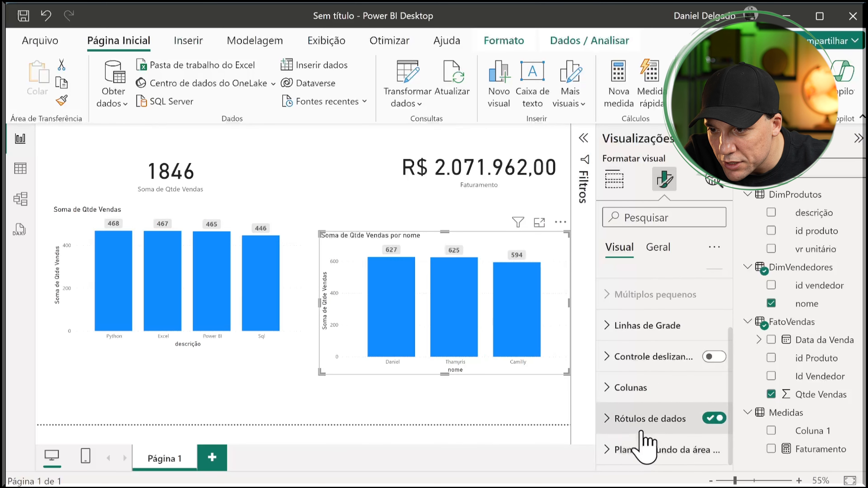
{"action": "scroll", "coordinate": [647, 441], "scroll_direction": "up", "scroll_amount": 3}
- Change the salesperson chart's title text to "Qtde de Vendas por Vendedor"
{"action": "left_click", "coordinate": [658, 249]}
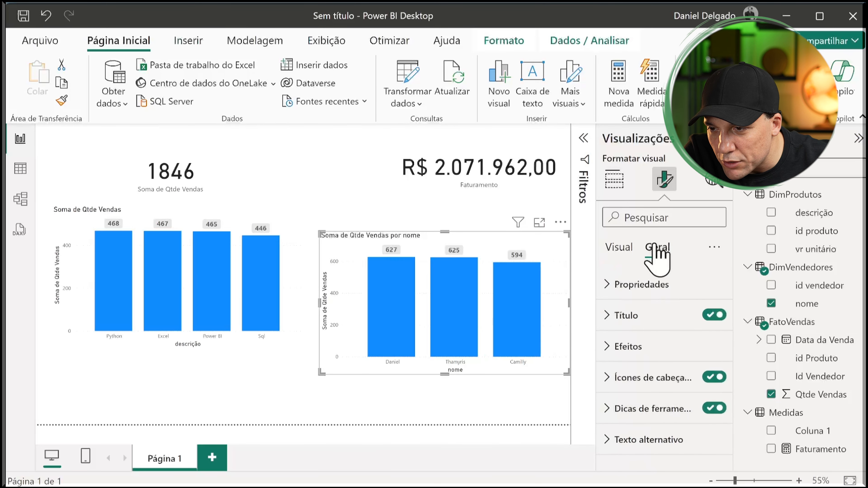
{"action": "left_click", "coordinate": [651, 317]}
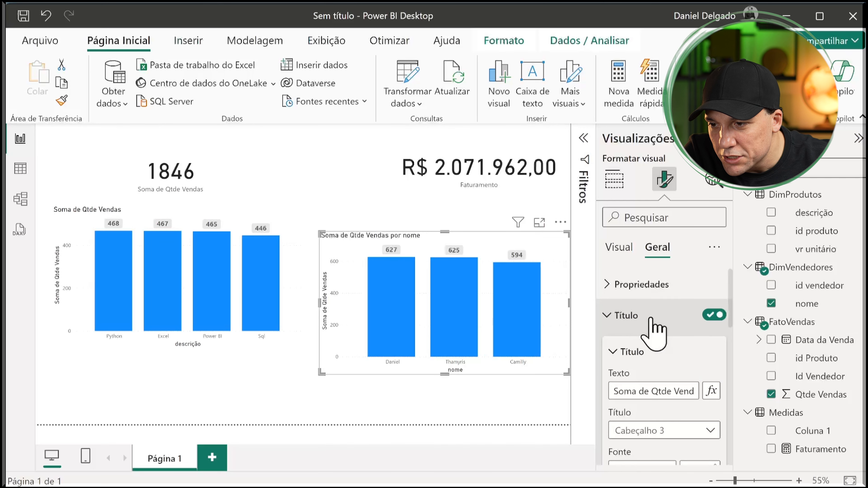
{"action": "left_click", "coordinate": [637, 391]}
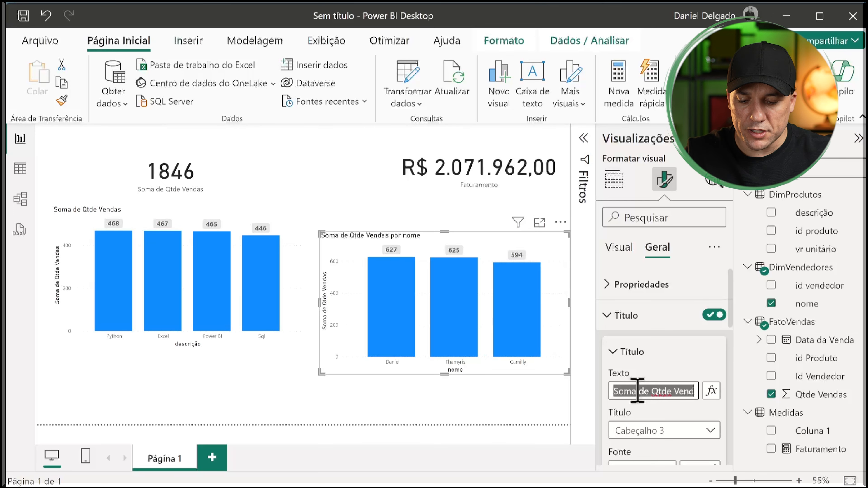
{"action": "type", "text": "Q"}
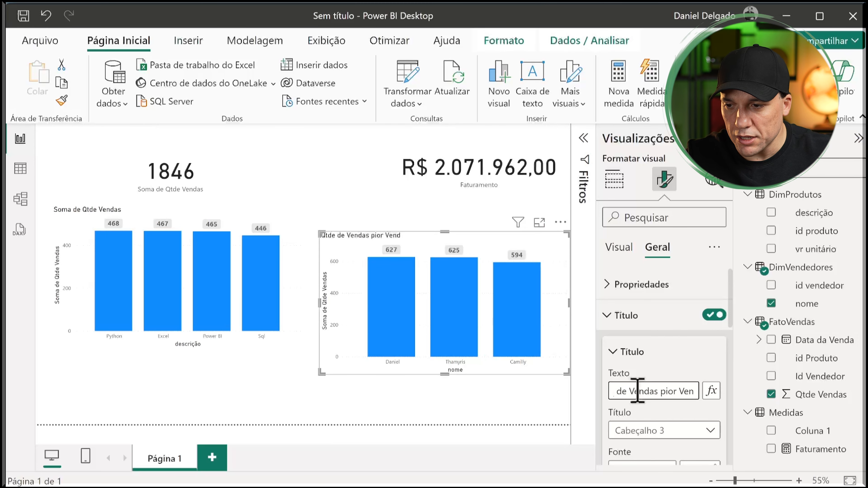
{"action": "key", "text": "BackSpace"}
{"action": "key", "text": "BackSpace"}
{"action": "key", "text": "BackSpace"}
{"action": "key", "text": "BackSpace"}
{"action": "key", "text": "BackSpace"}
{"action": "key", "text": "BackSpace"}
{"action": "key", "text": "BackSpace"}
{"action": "key", "text": "BackSpace"}
{"action": "type", "text": "or"}
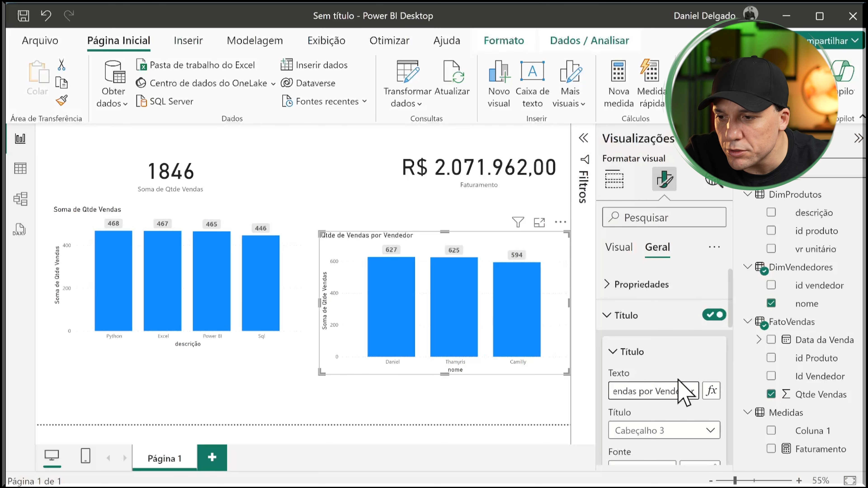
- Make the salesperson chart's title bold, centre it horizontally and set its font size to 18
{"action": "scroll", "coordinate": [698, 429], "scroll_direction": "down", "scroll_amount": 1}
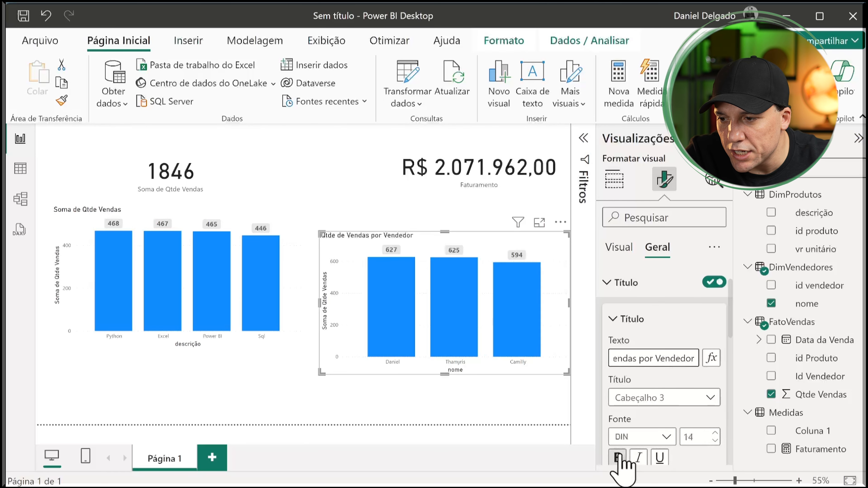
{"action": "scroll", "coordinate": [678, 428], "scroll_direction": "down", "scroll_amount": 1}
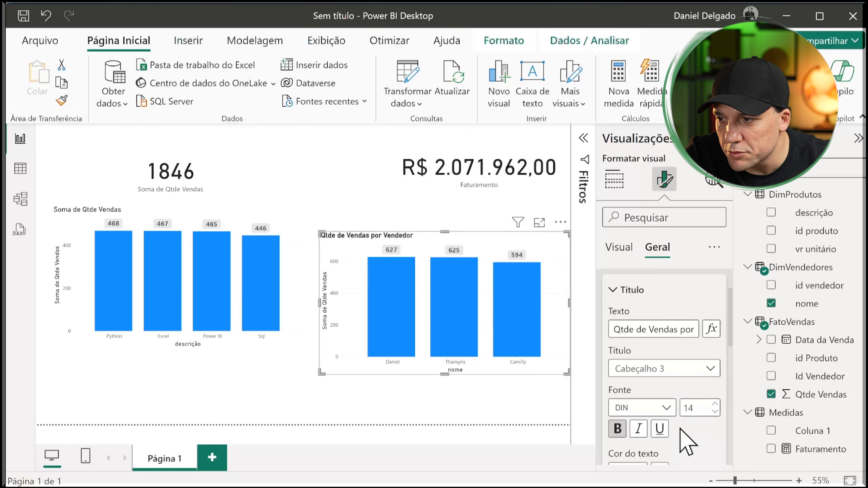
{"action": "scroll", "coordinate": [678, 395], "scroll_direction": "down", "scroll_amount": 1}
{"action": "scroll", "coordinate": [678, 410], "scroll_direction": "down", "scroll_amount": 4}
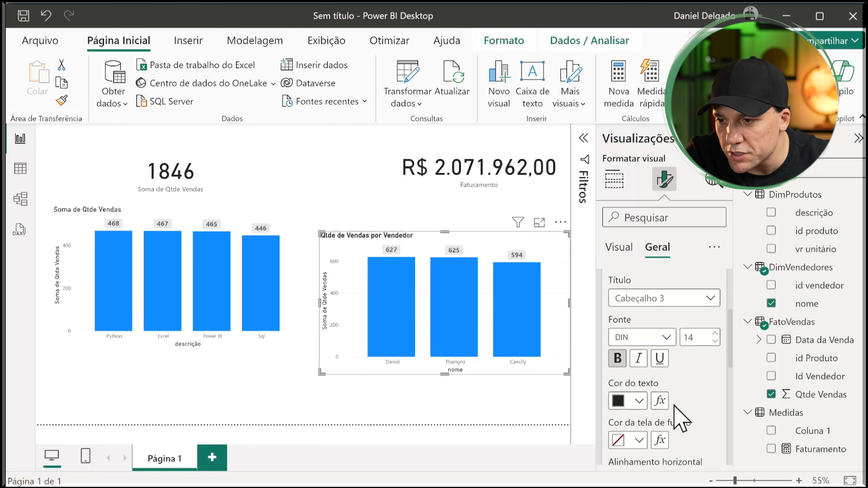
{"action": "left_click", "coordinate": [638, 396]}
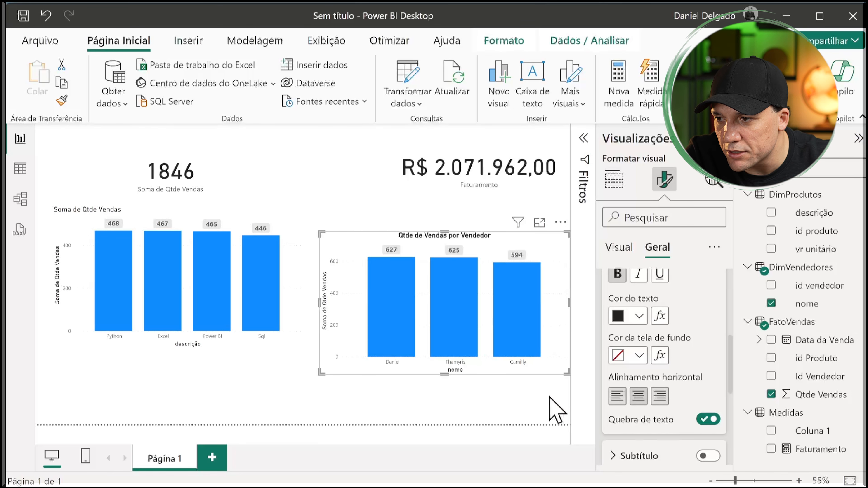
{"action": "scroll", "coordinate": [681, 358], "scroll_direction": "up", "scroll_amount": 5}
{"action": "scroll", "coordinate": [697, 373], "scroll_direction": "down", "scroll_amount": 2}
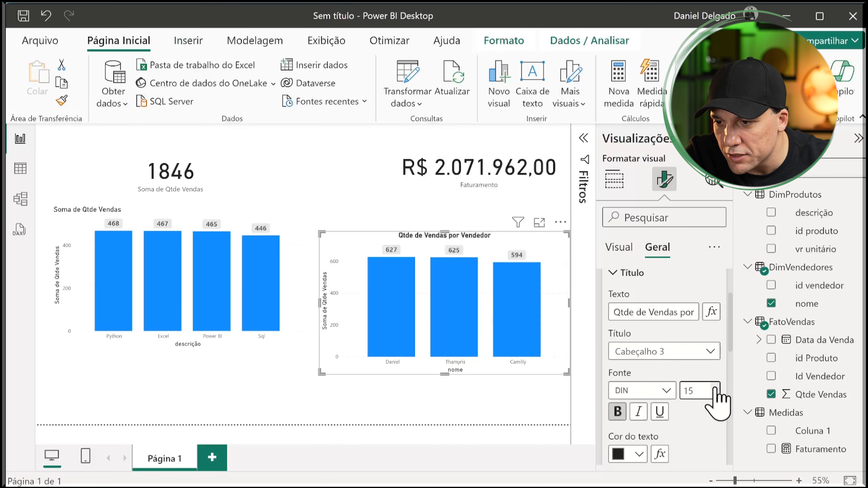
{"action": "left_click", "coordinate": [547, 406]}
- Apply the salesperson chart's title formatting to the product chart with the format painter
{"action": "left_click", "coordinate": [550, 263]}
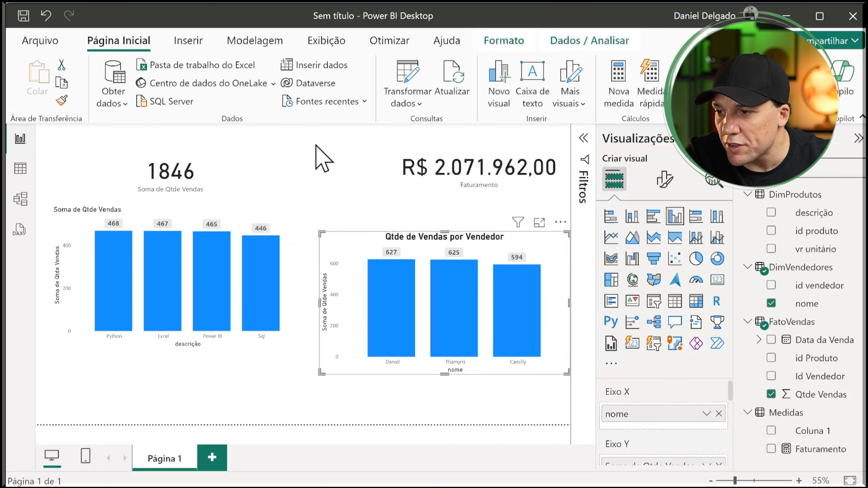
{"action": "left_click", "coordinate": [62, 101]}
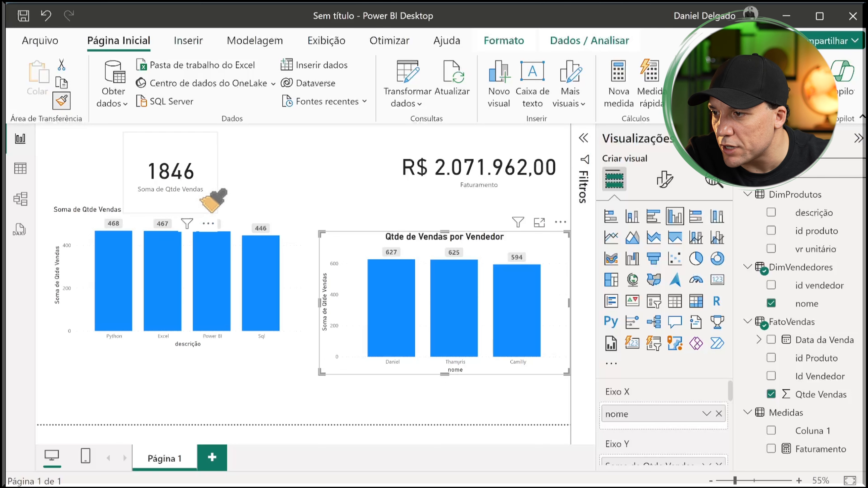
{"action": "left_click", "coordinate": [286, 222]}
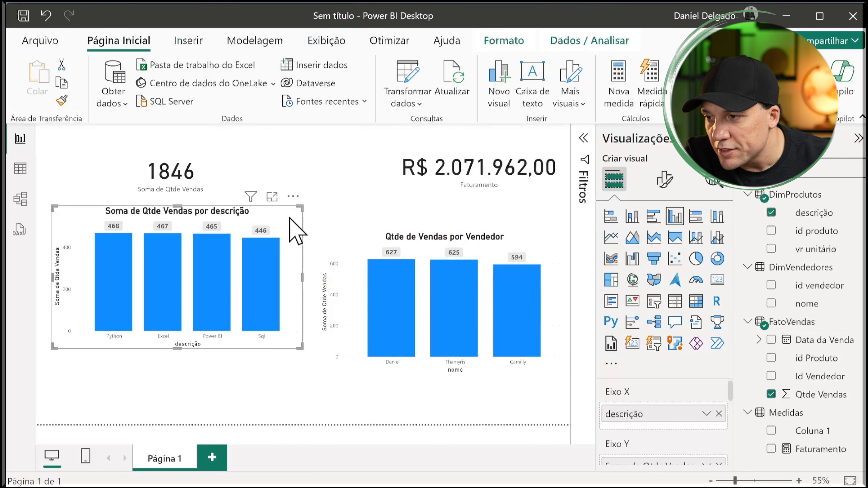
- Change the product chart's title text to "Qtde de Vendas por Produto"
{"action": "left_click", "coordinate": [665, 180]}
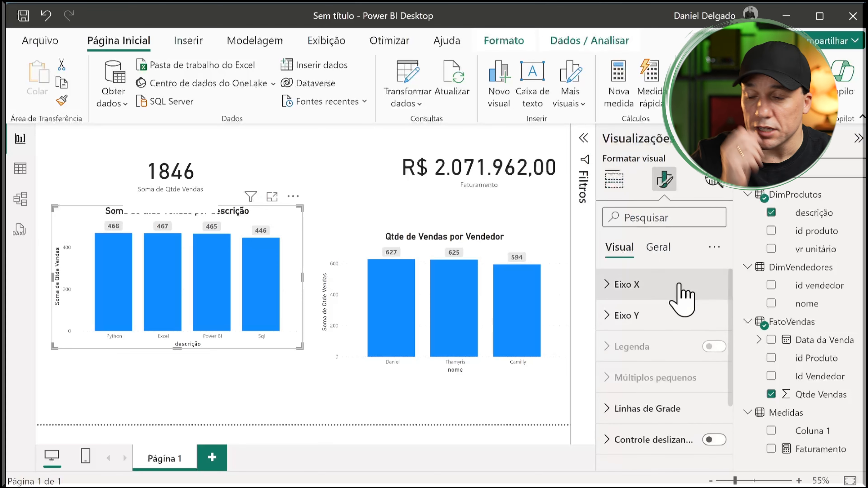
{"action": "left_click", "coordinate": [658, 253]}
{"action": "left_click", "coordinate": [680, 316]}
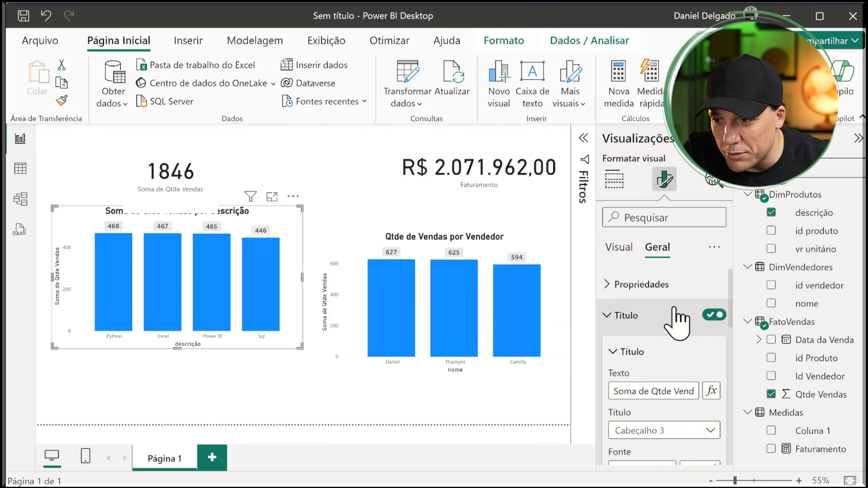
{"action": "triple_click", "coordinate": [655, 334]}
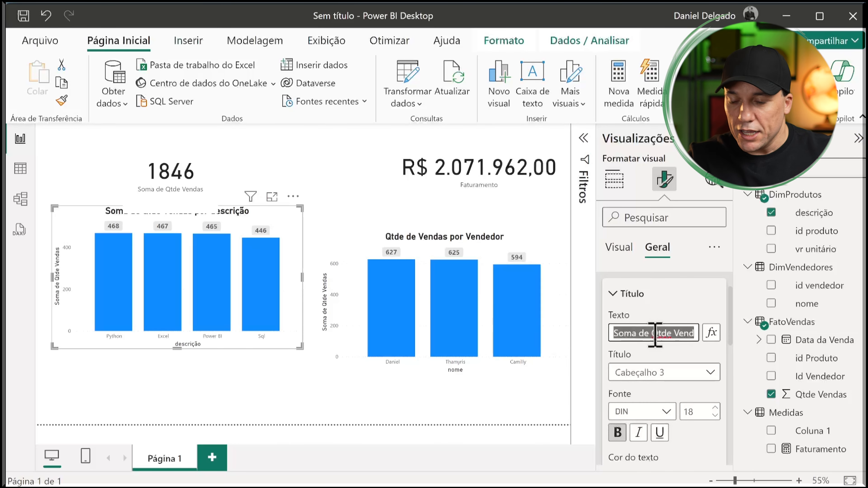
{"action": "type", "text": "Qt"}
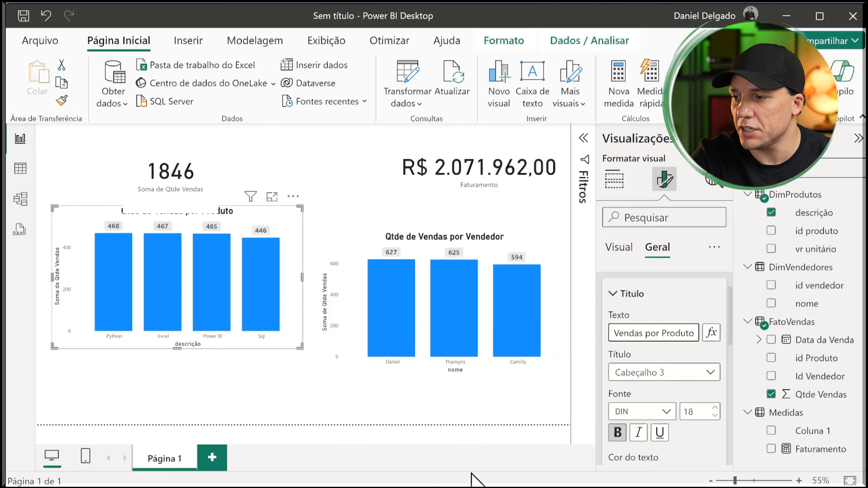
- Line up the two column charts at the same height lower on the page and move both cards inward and down toward them
{"action": "left_click", "coordinate": [383, 431]}
{"action": "left_click_drag", "start_coordinate": [346, 241], "coordinate": [346, 213]}
{"action": "left_click", "coordinate": [334, 358]}
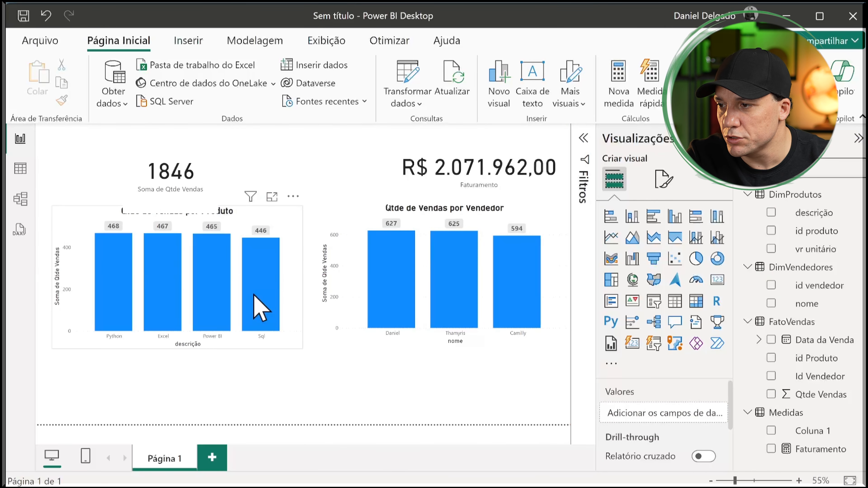
{"action": "left_click_drag", "start_coordinate": [287, 209], "coordinate": [286, 244]}
{"action": "left_click_drag", "start_coordinate": [336, 223], "coordinate": [337, 261]}
{"action": "left_click", "coordinate": [409, 400]}
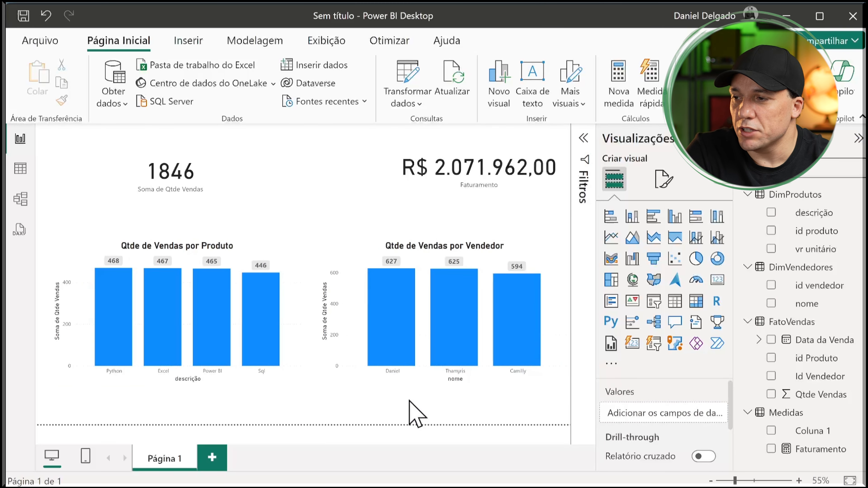
{"action": "left_click_drag", "start_coordinate": [503, 194], "coordinate": [468, 215]}
{"action": "left_click_drag", "start_coordinate": [138, 186], "coordinate": [175, 198]}
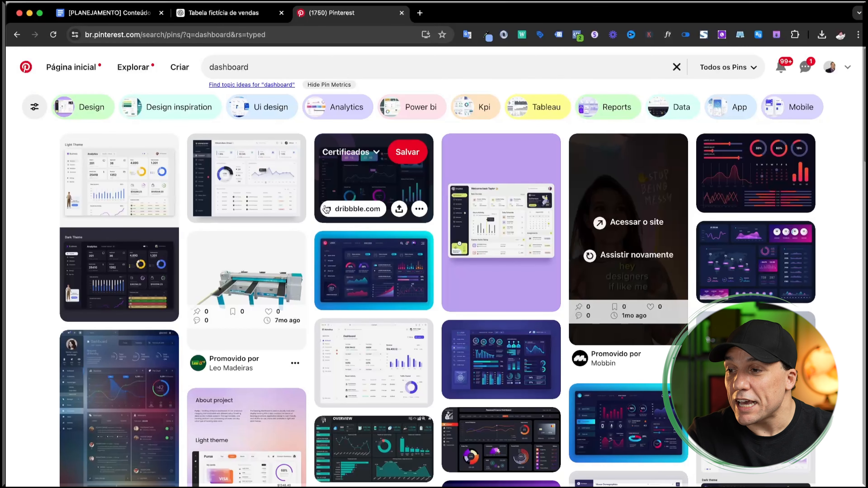
- Switch to Pinterest in the browser, open the dark blue freepik.com pin from the "dashboard" results and enlarge it to study the layout
{"action": "left_click", "coordinate": [260, 69]}
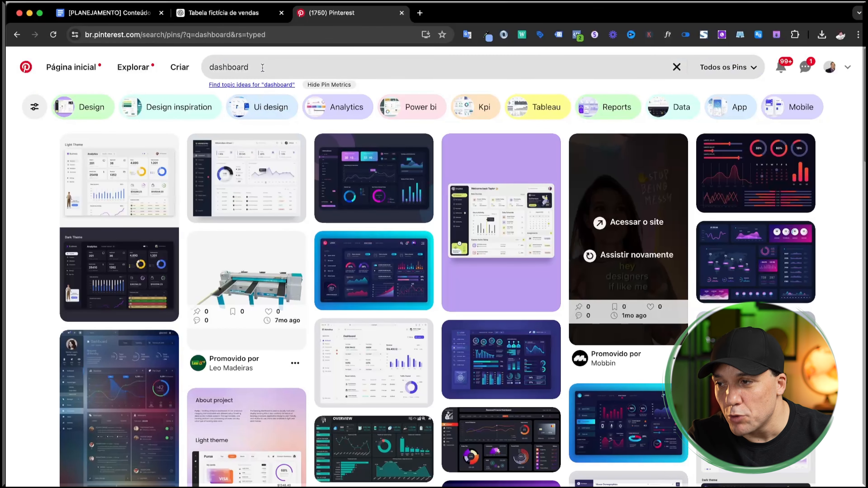
{"action": "left_click", "coordinate": [257, 178]}
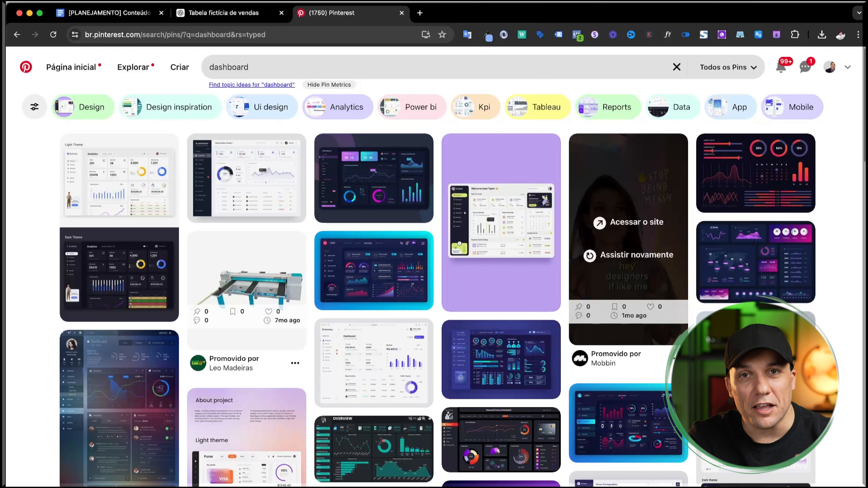
{"action": "mouse_move", "coordinate": [753, 268]}
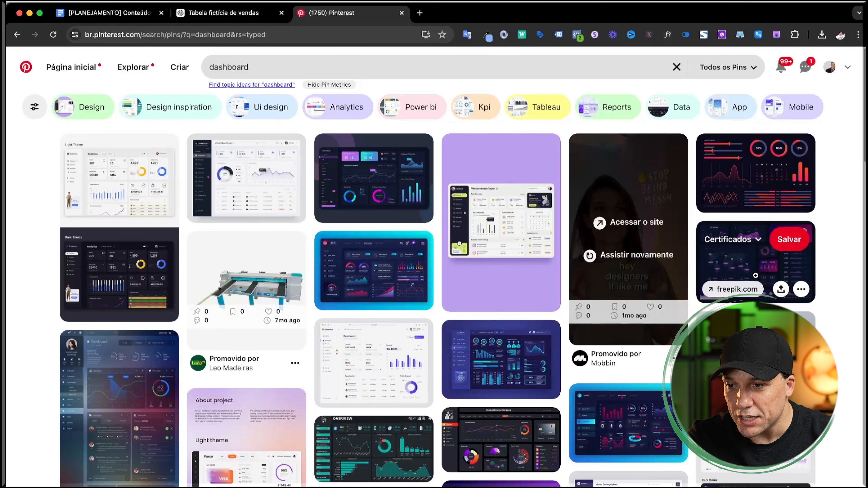
{"action": "left_click", "coordinate": [754, 273]}
{"action": "key", "text": "super+plus"}
{"action": "key", "text": "super+plus"}
{"action": "key", "text": "super+plus"}
{"action": "key", "text": "super+plus"}
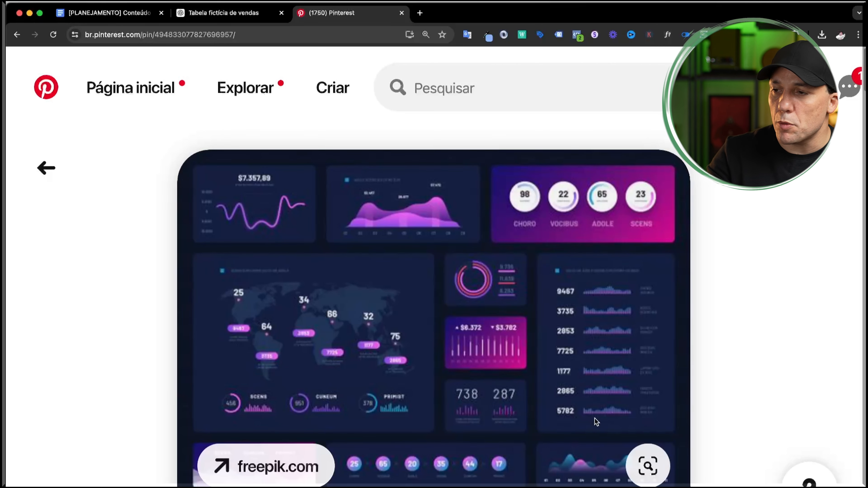
- Switch to PowerPoint and paste the copied dashboard screenshot onto the blank slide
{"action": "key", "text": "super+Tab"}
{"action": "key", "text": "super+Tab"}
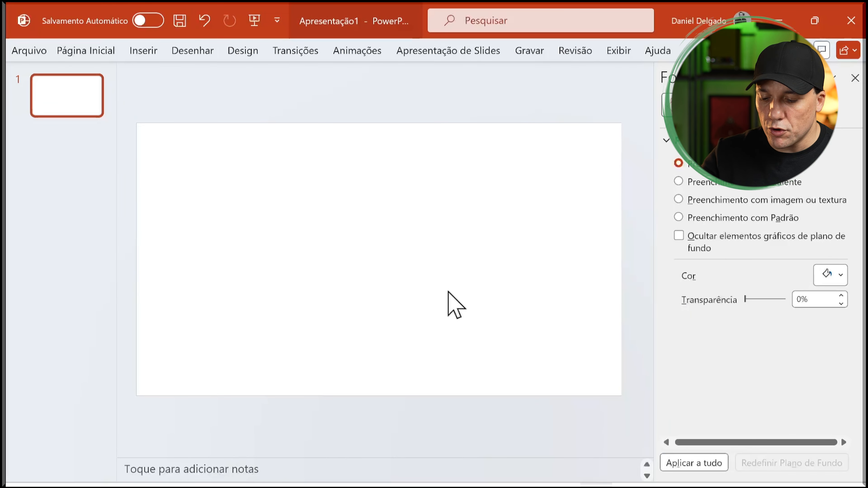
{"action": "key", "text": "ctrl+v"}
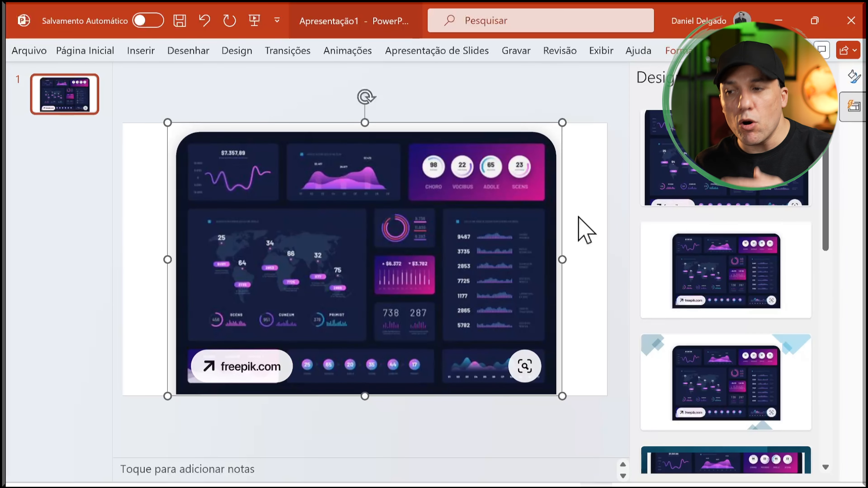
- Add a second slide below the screenshot slide and delete its title and content placeholders
{"action": "left_click", "coordinate": [87, 150]}
{"action": "key", "text": "shift+Return"}
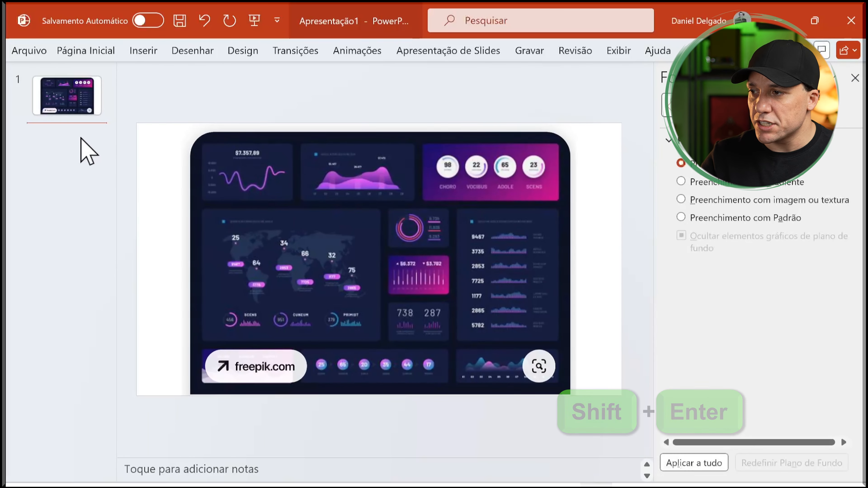
{"action": "left_click", "coordinate": [264, 156]}
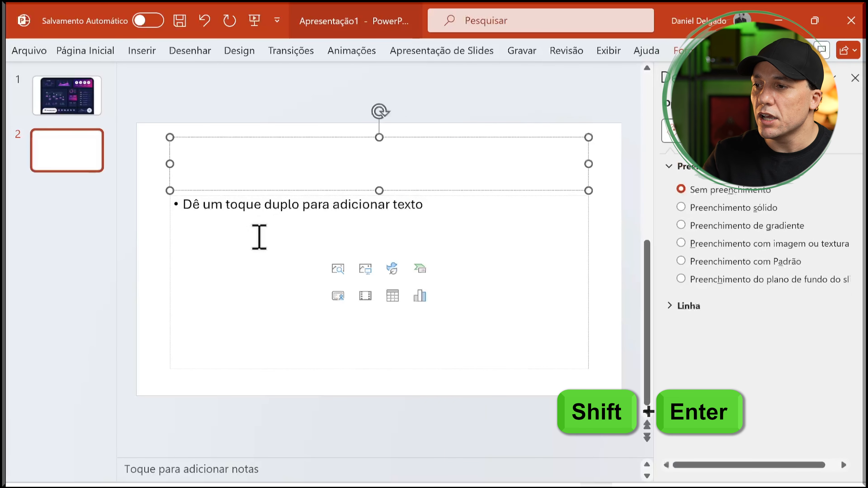
{"action": "left_click", "coordinate": [259, 236], "text": "shift"}
{"action": "key", "text": "Delete"}
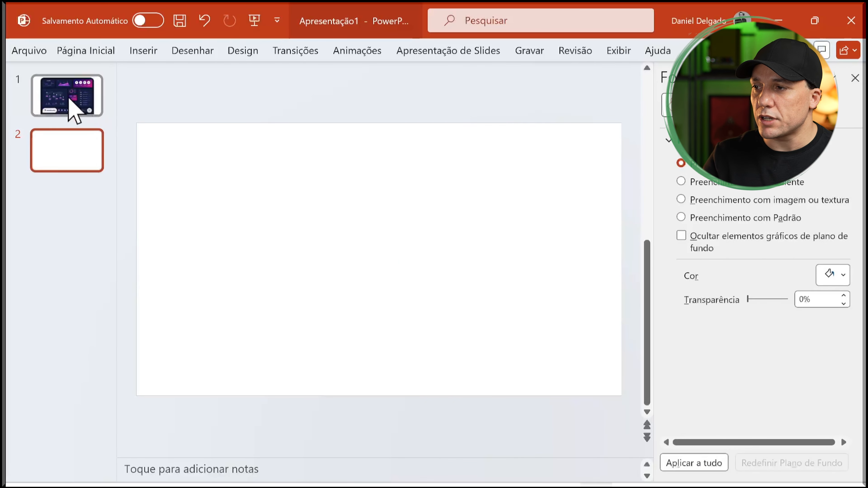
- On slide 2, draw a rounded rectangle covering almost the whole slide and slightly reduce its corner rounding
{"action": "left_click", "coordinate": [71, 109]}
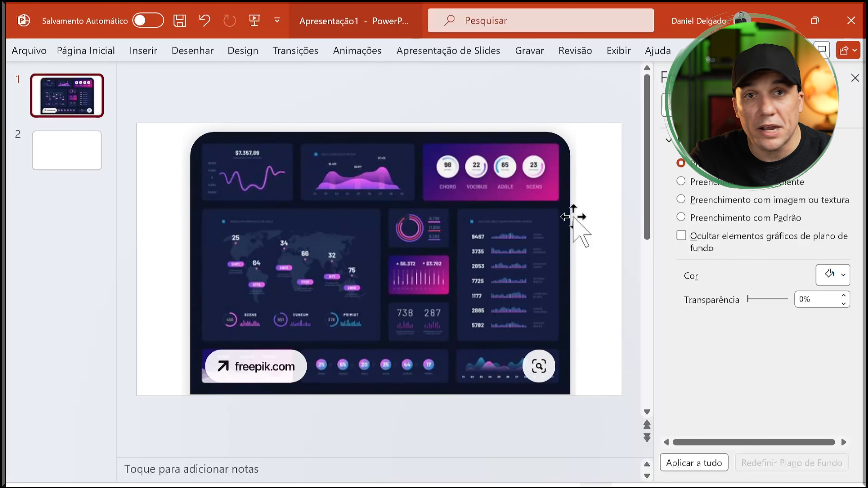
{"action": "left_click", "coordinate": [70, 159]}
{"action": "left_click", "coordinate": [143, 51]}
{"action": "left_click", "coordinate": [167, 102]}
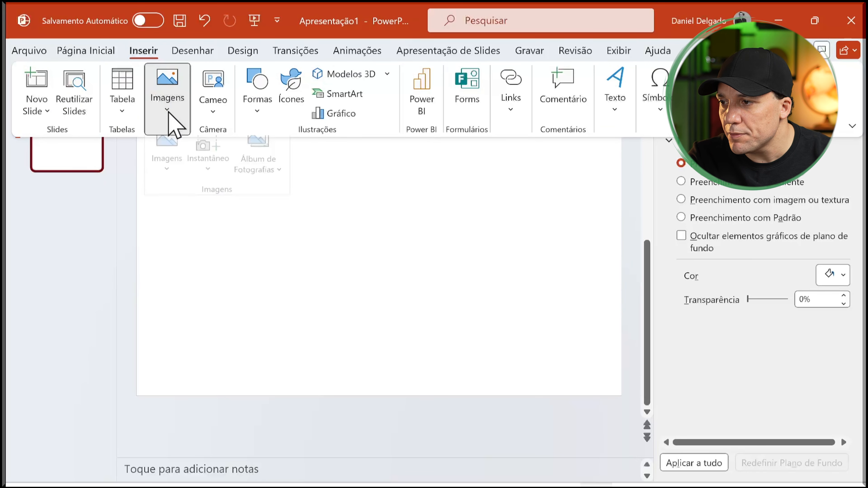
{"action": "left_click", "coordinate": [258, 101]}
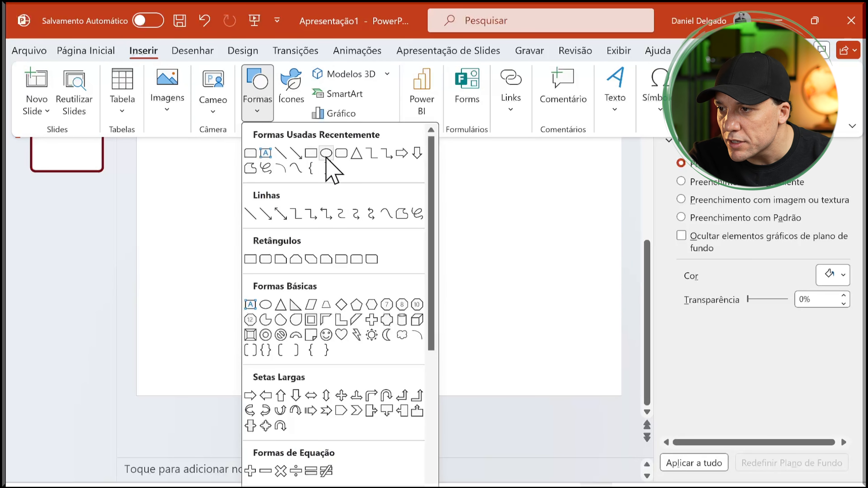
{"action": "left_click", "coordinate": [343, 153]}
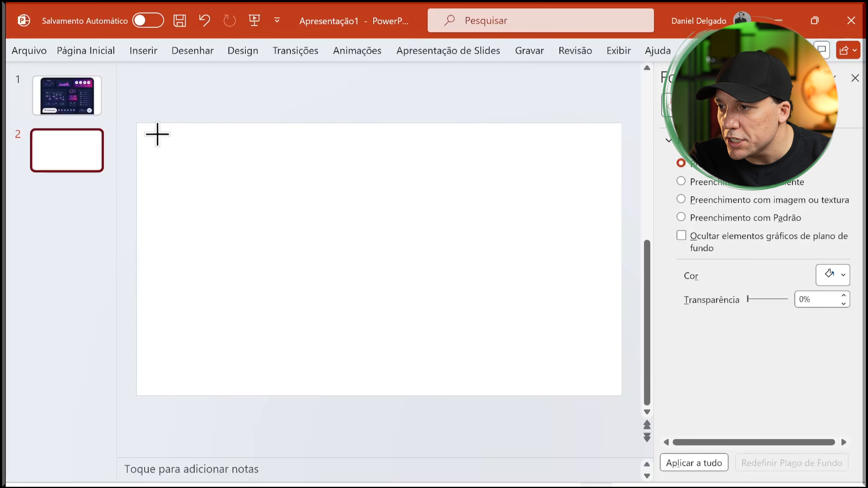
{"action": "left_click_drag", "start_coordinate": [141, 126], "coordinate": [618, 391]}
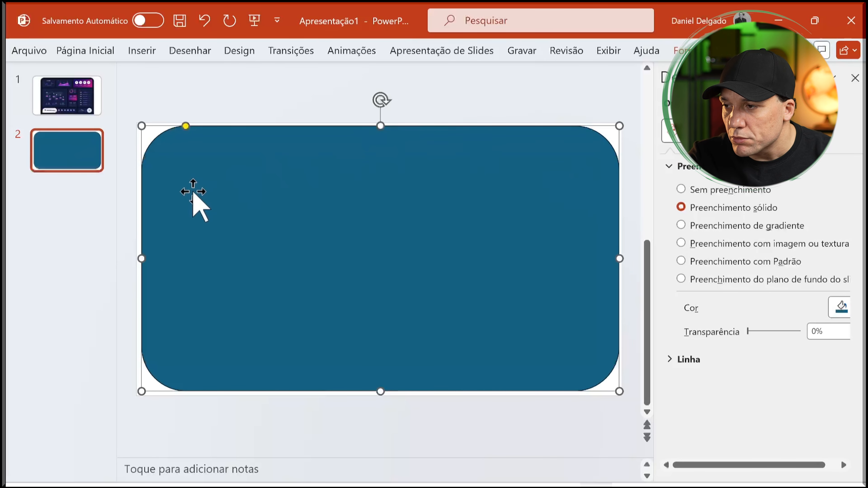
{"action": "mouse_move", "coordinate": [185, 126]}
{"action": "left_mouse_down"}
{"action": "mouse_move", "coordinate": [158, 122]}
{"action": "mouse_move", "coordinate": [190, 128]}
{"action": "mouse_move", "coordinate": [170, 126]}
{"action": "left_mouse_up"}
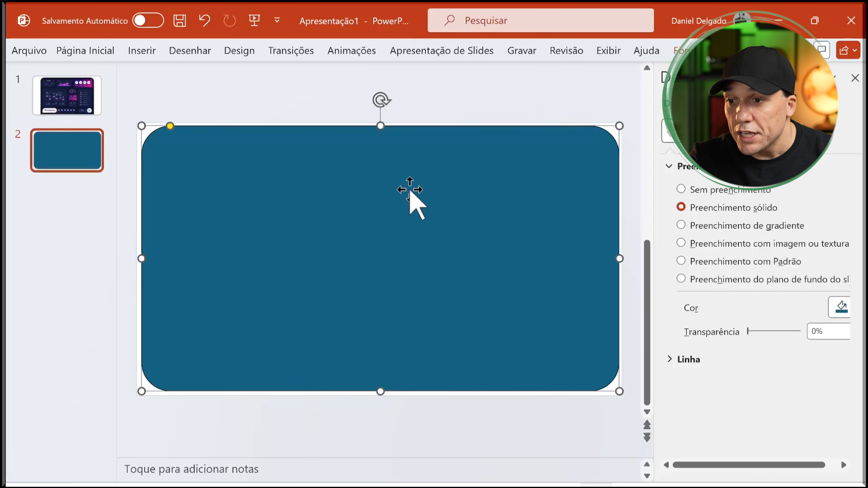
- Fill the rounded rectangle with a solid near-black theme color and remove its outline
{"action": "left_click", "coordinate": [839, 308]}
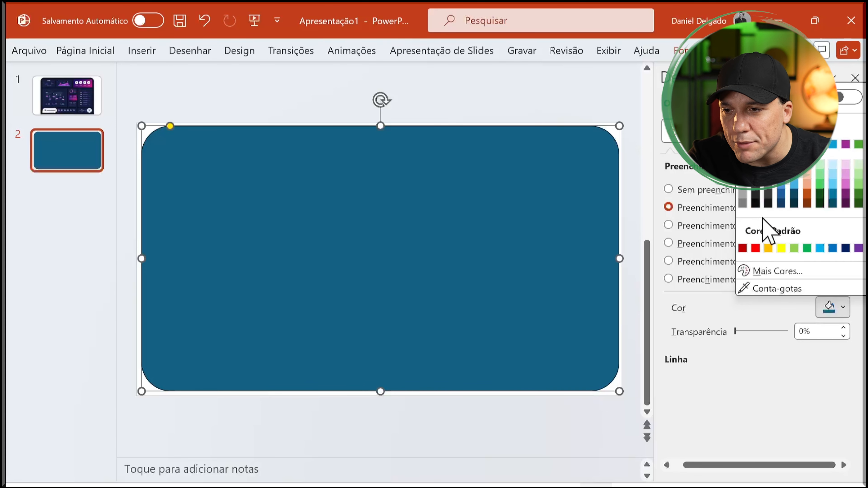
{"action": "left_click", "coordinate": [755, 195]}
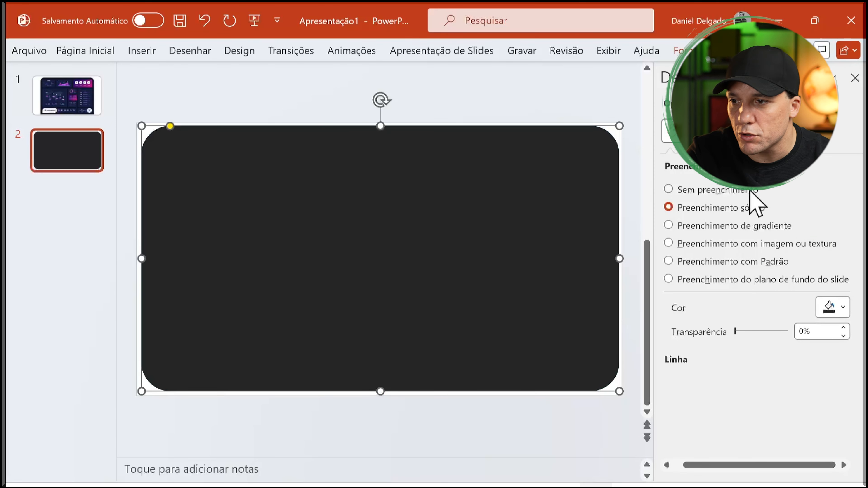
{"action": "left_click", "coordinate": [682, 51]}
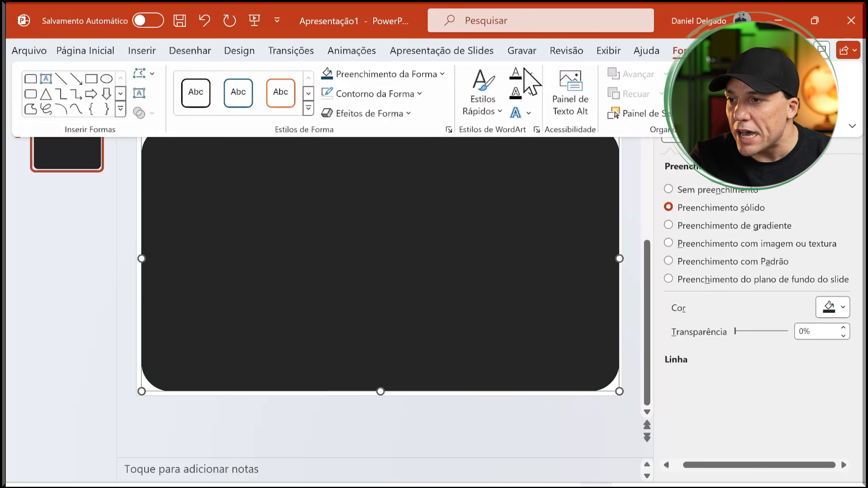
{"action": "left_click", "coordinate": [398, 94]}
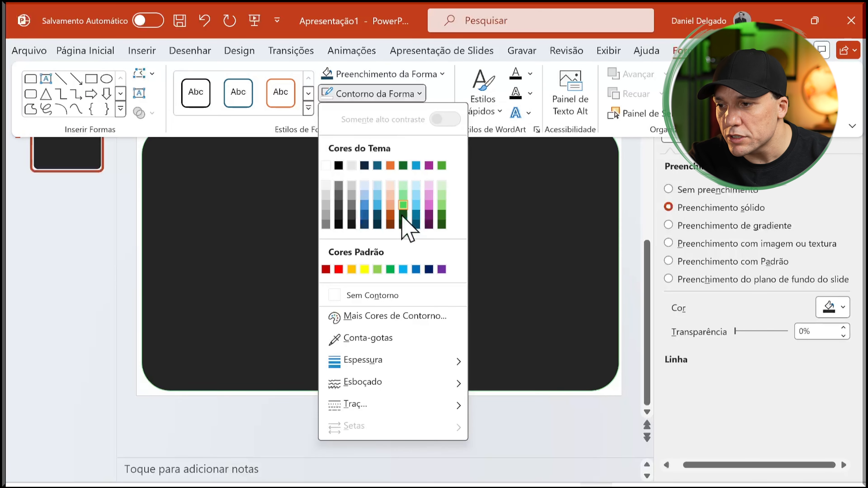
{"action": "left_click", "coordinate": [399, 295]}
{"action": "left_click", "coordinate": [194, 275]}
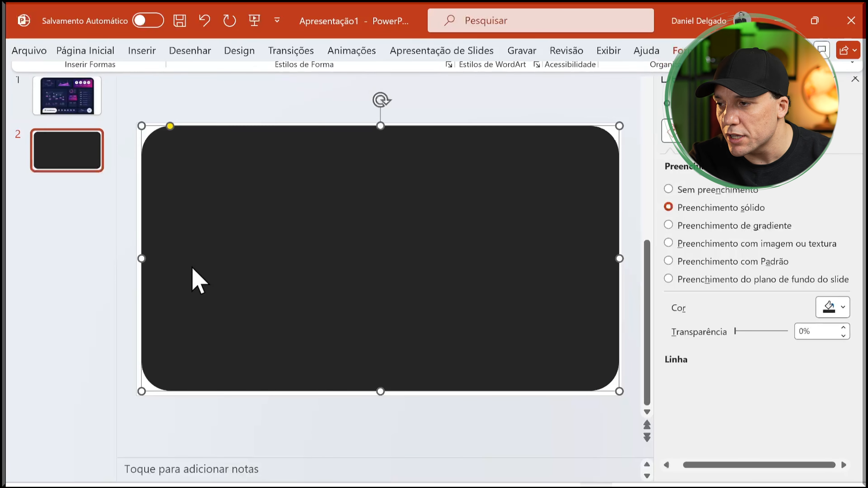
- Examine the panel arrangement of the reference dashboard on slide 1 and return to slide 2
{"action": "left_click", "coordinate": [58, 109]}
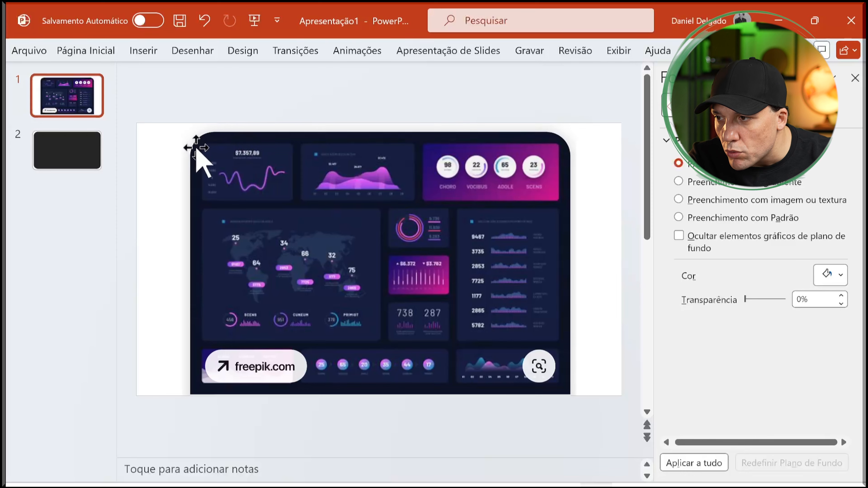
{"action": "scroll", "coordinate": [199, 150], "scroll_direction": "up", "scroll_amount": 3}
{"action": "scroll", "coordinate": [198, 151], "scroll_direction": "down", "scroll_amount": 3}
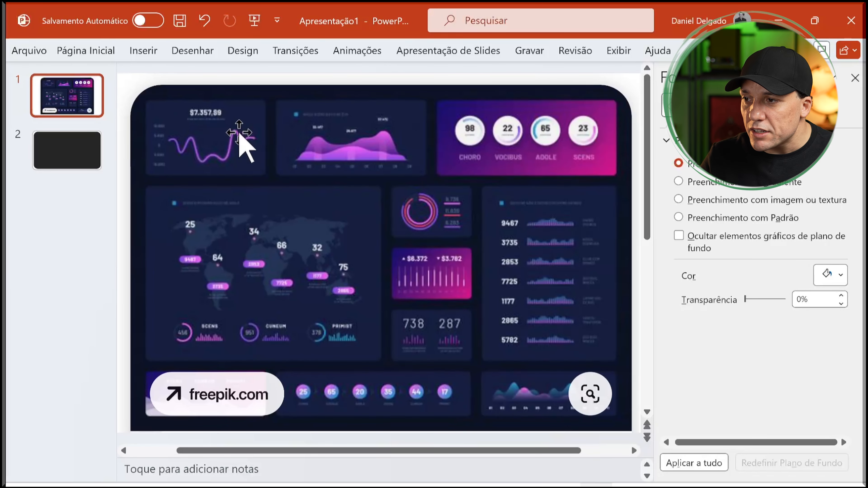
{"action": "scroll", "coordinate": [249, 147], "scroll_direction": "down", "scroll_amount": 2}
{"action": "left_click", "coordinate": [99, 149]}
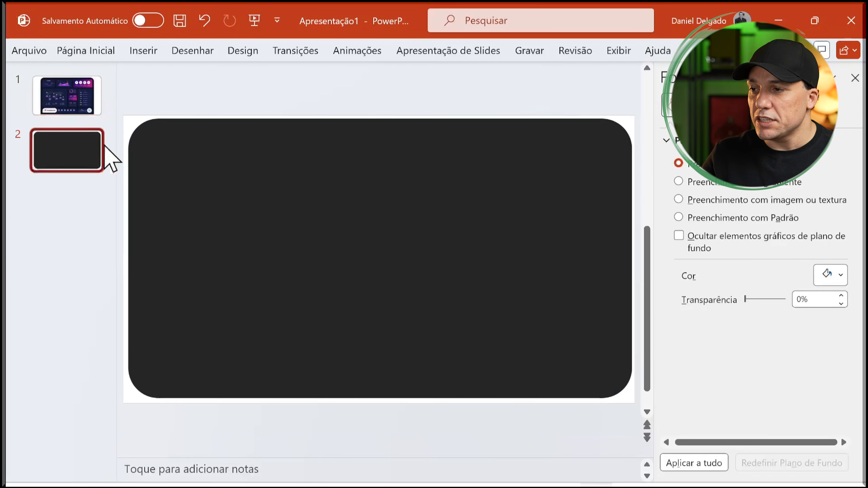
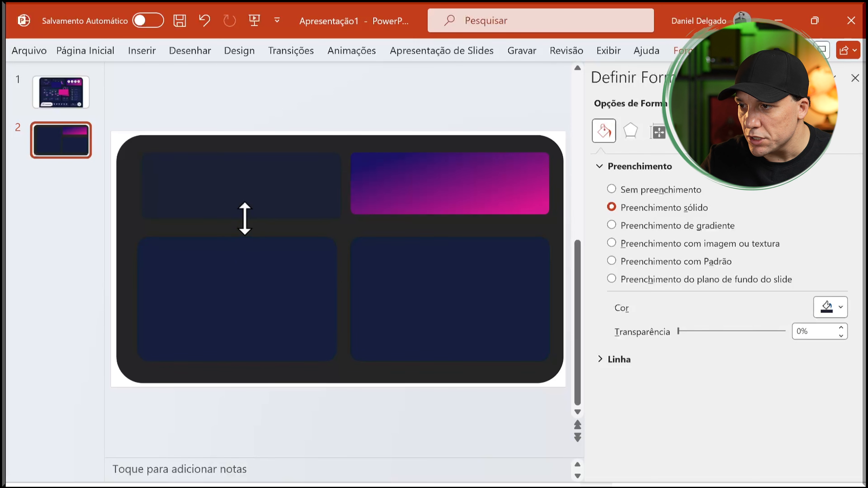
{"action": "left_click", "coordinate": [288, 227]}
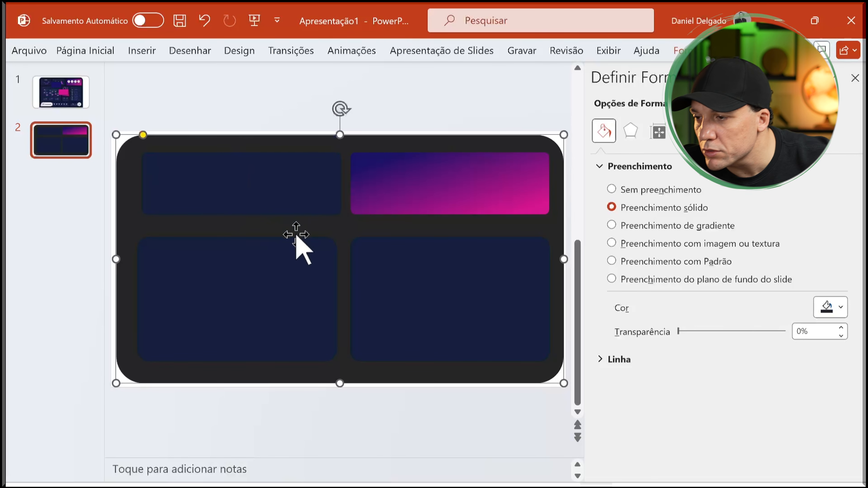
{"action": "left_click", "coordinate": [182, 186]}
{"action": "left_click", "coordinate": [370, 191]}
{"action": "left_click", "coordinate": [284, 261]}
{"action": "left_click", "coordinate": [358, 270]}
{"action": "left_click", "coordinate": [288, 198]}
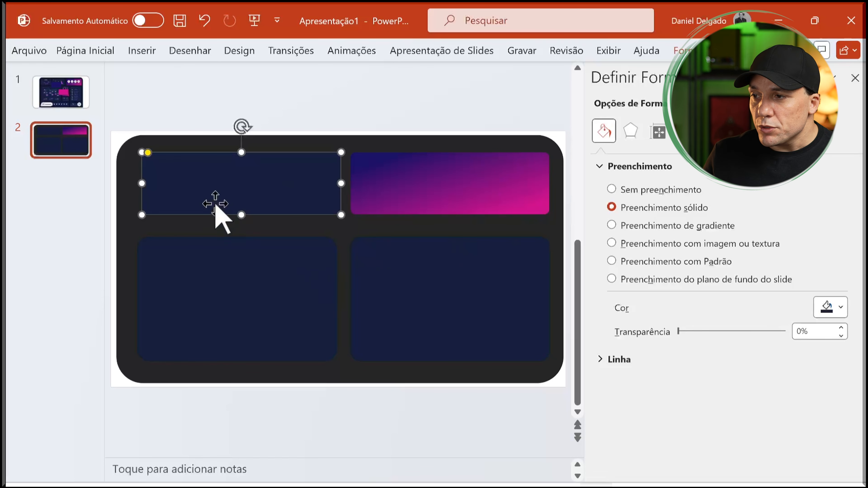
- Enlarge the dark background rectangle so that it reaches the slide's edges on all sides
{"action": "left_click", "coordinate": [120, 263]}
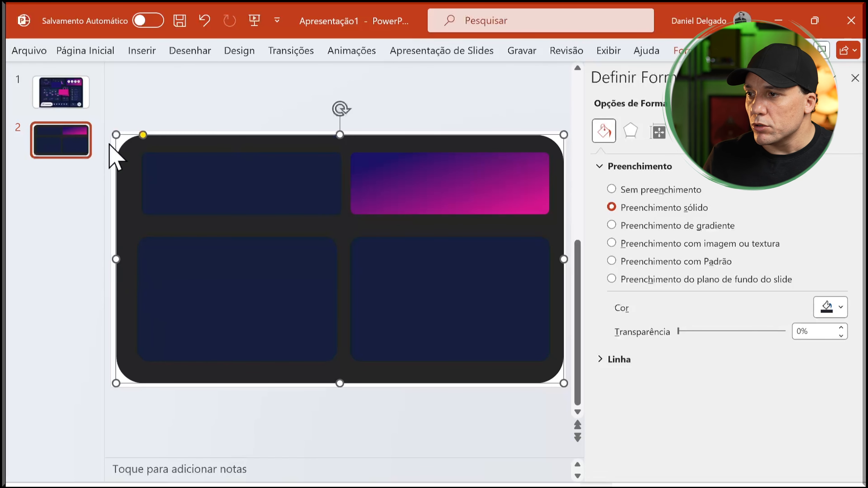
{"action": "mouse_move", "coordinate": [118, 133]}
{"action": "left_mouse_down"}
{"action": "mouse_move", "coordinate": [109, 127]}
{"action": "mouse_move", "coordinate": [101, 145]}
{"action": "mouse_move", "coordinate": [113, 134]}
{"action": "left_mouse_up"}
{"action": "left_click_drag", "start_coordinate": [564, 383], "coordinate": [565, 387]}
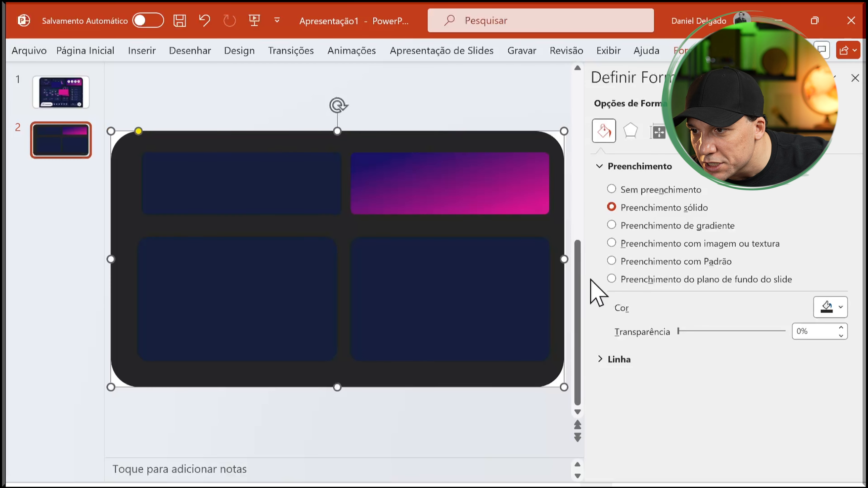
{"action": "left_click_drag", "start_coordinate": [562, 259], "coordinate": [565, 259]}
{"action": "left_click", "coordinate": [188, 109]}
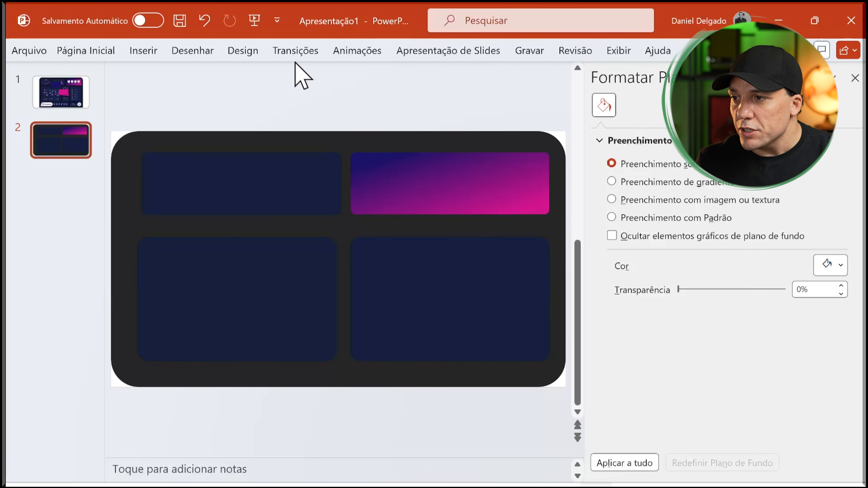
- Start saving a copy of the presentation and browse for a location on the computer
{"action": "left_click", "coordinate": [29, 51]}
{"action": "left_click", "coordinate": [64, 295]}
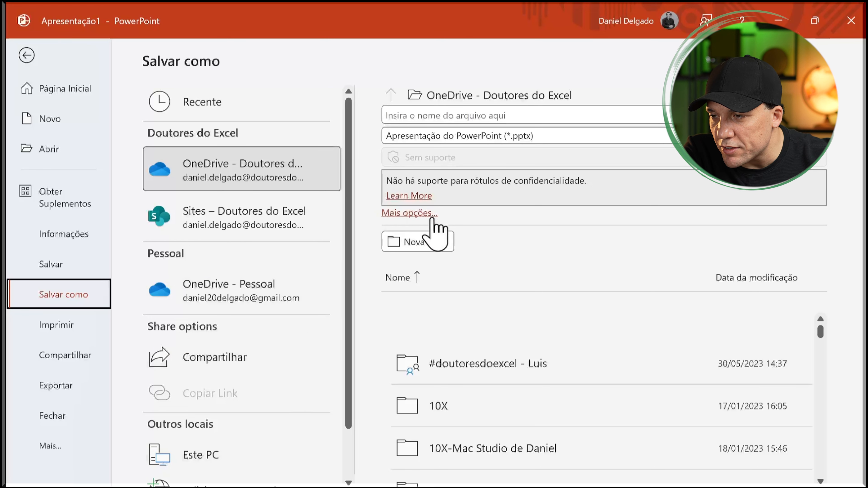
{"action": "left_click", "coordinate": [427, 242]}
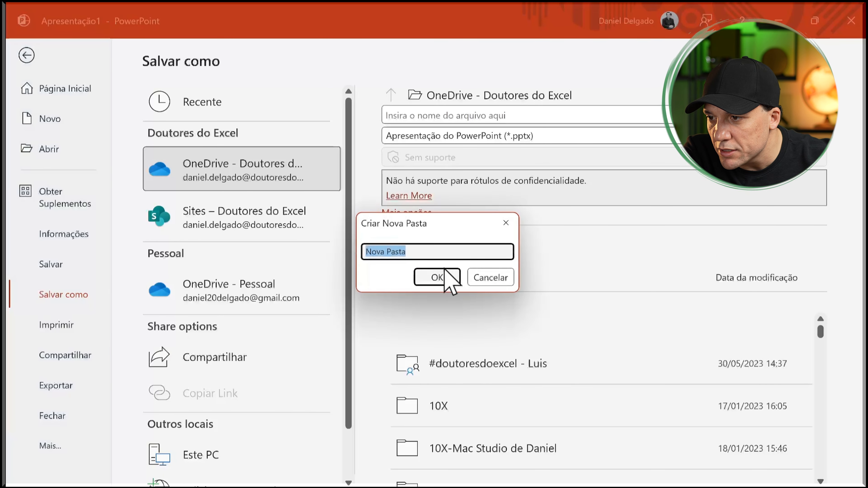
{"action": "left_click", "coordinate": [489, 277]}
{"action": "scroll", "coordinate": [309, 390], "scroll_direction": "down", "scroll_amount": 2}
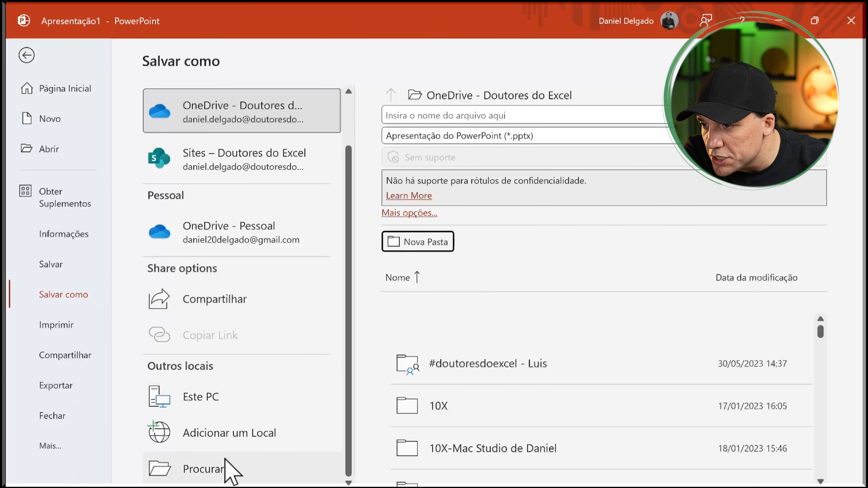
{"action": "left_click", "coordinate": [225, 469]}
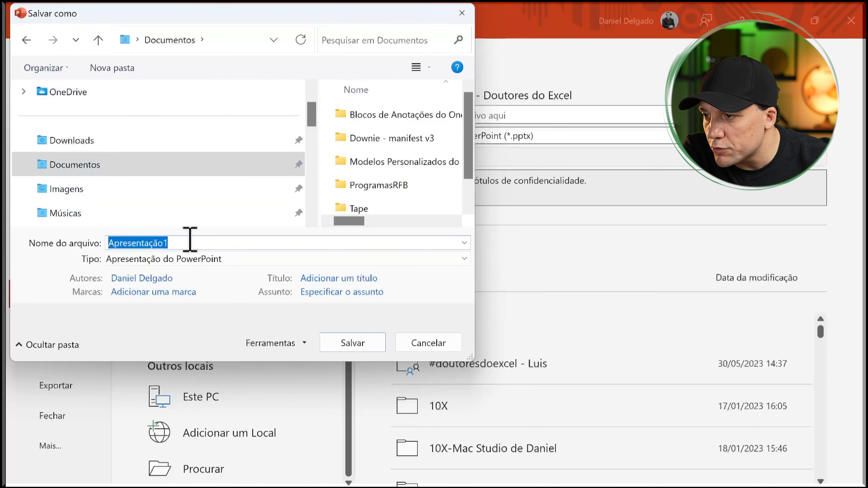
- Export only the current slide to Documentos in PNG format as "imagem de fundo painek power bi"
{"action": "type", "text": "imagem de fundo painel power bi"}
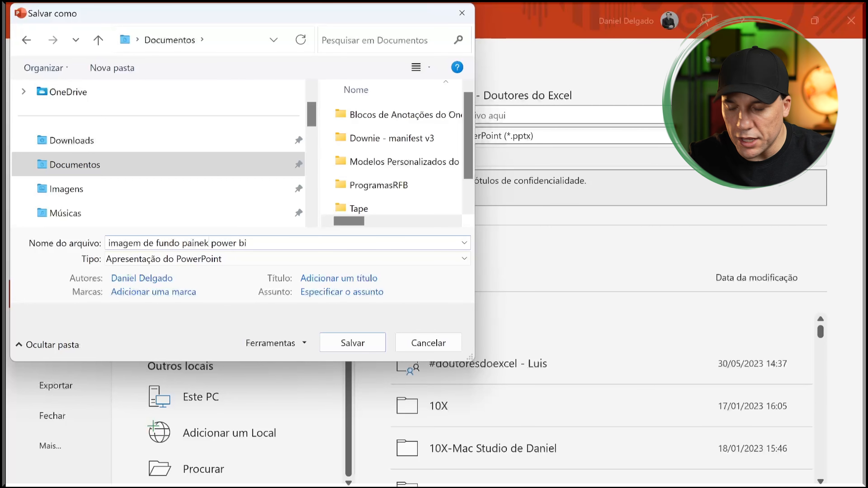
{"action": "left_click", "coordinate": [226, 261]}
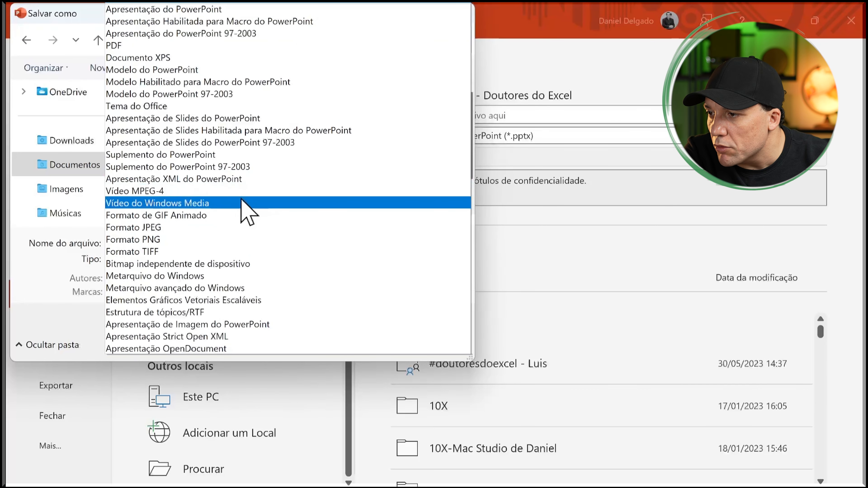
{"action": "left_click", "coordinate": [210, 238]}
{"action": "left_click", "coordinate": [359, 344]}
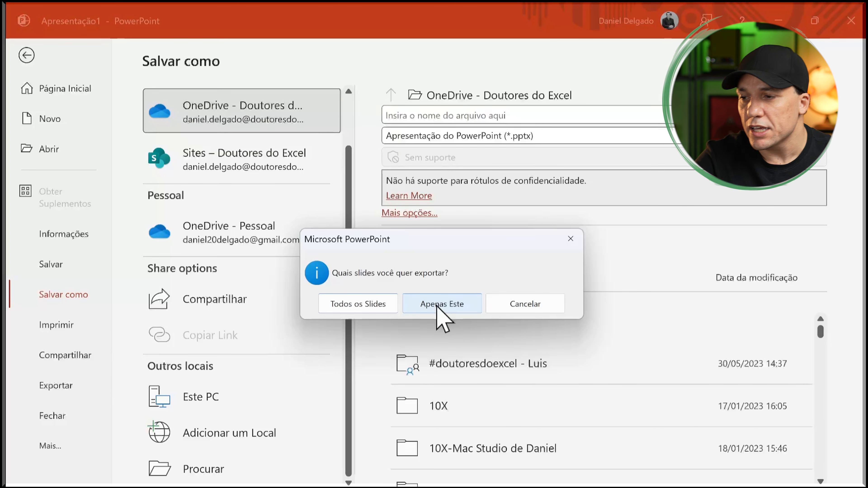
{"action": "left_click", "coordinate": [450, 304]}
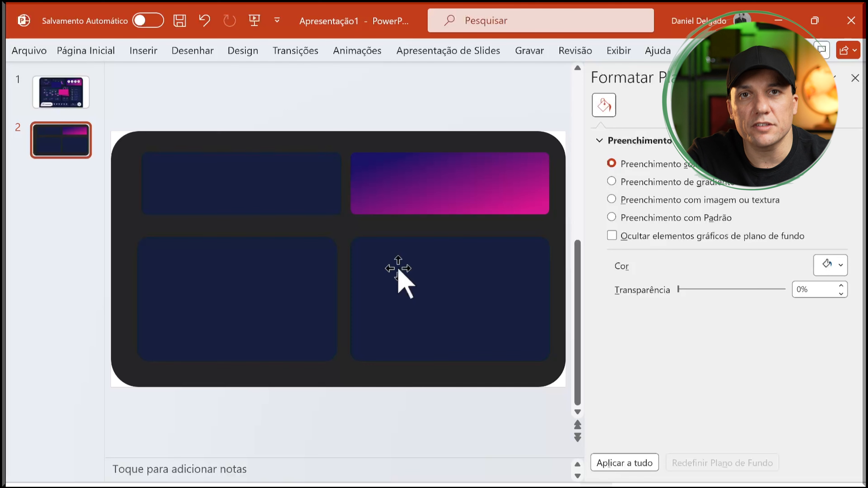
- Check the exported "imagem de fundo painel power bi.png" from the Documentos folder in Paint, and close both windows
{"action": "left_click", "coordinate": [456, 486]}
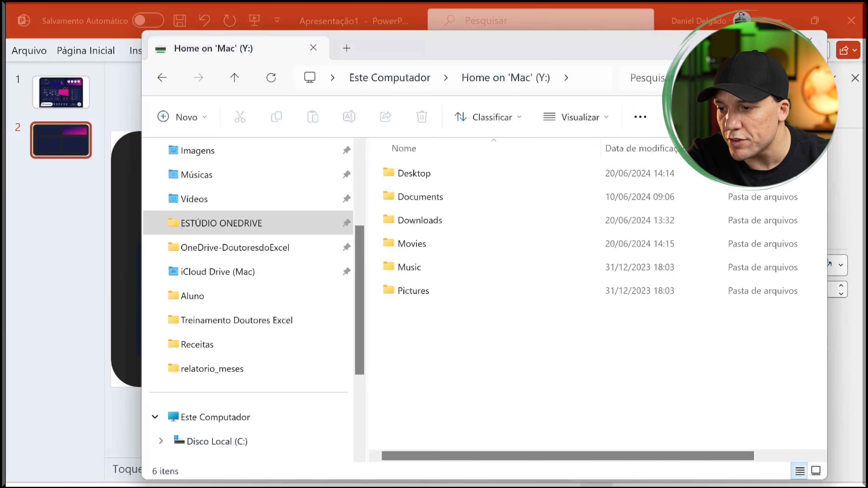
{"action": "scroll", "coordinate": [281, 289], "scroll_direction": "up", "scroll_amount": 3}
{"action": "scroll", "coordinate": [287, 297], "scroll_direction": "down", "scroll_amount": 6}
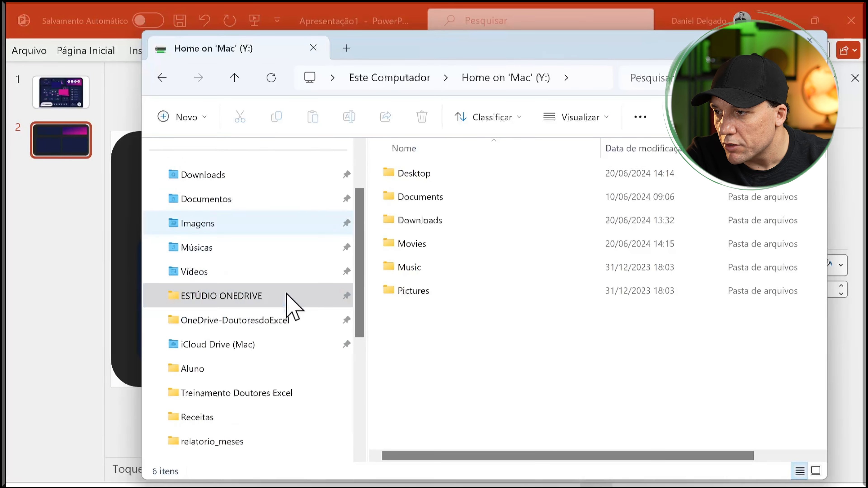
{"action": "scroll", "coordinate": [263, 277], "scroll_direction": "up", "scroll_amount": 5}
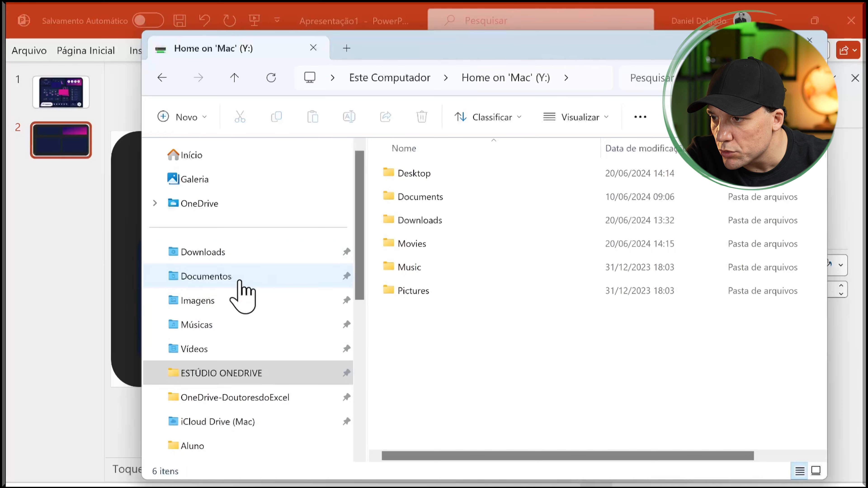
{"action": "left_click", "coordinate": [246, 279]}
{"action": "left_click", "coordinate": [614, 149]}
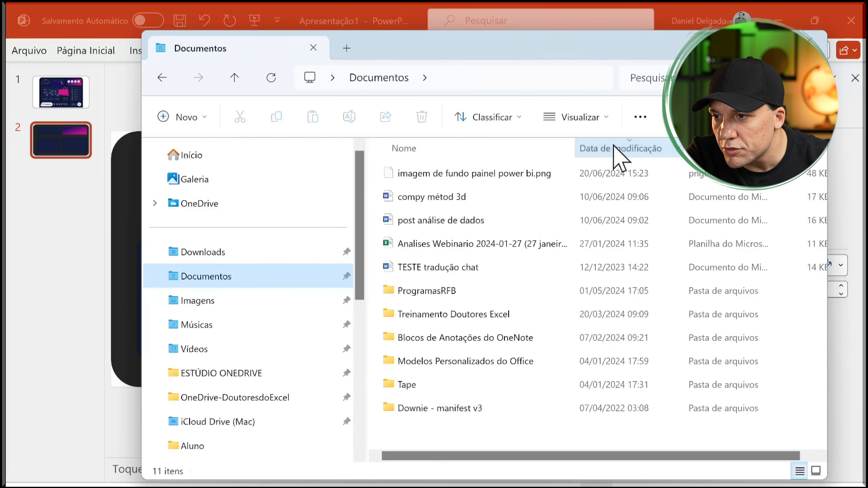
{"action": "double_click", "coordinate": [502, 174]}
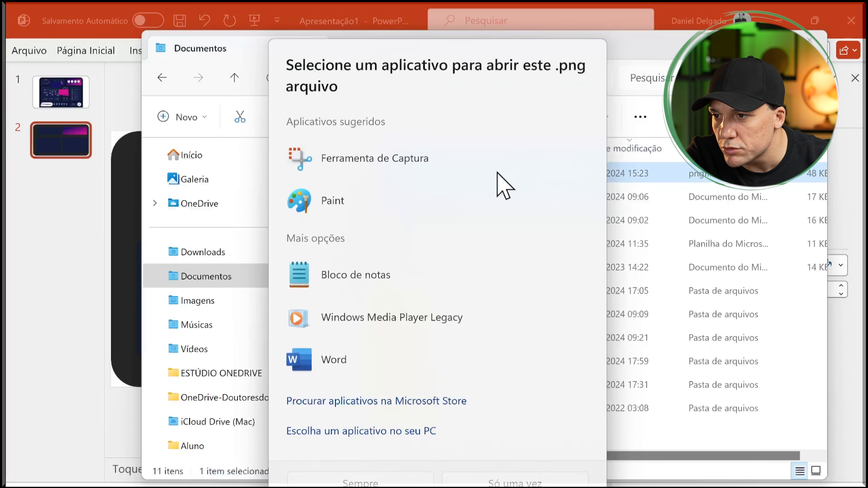
{"action": "double_click", "coordinate": [360, 200]}
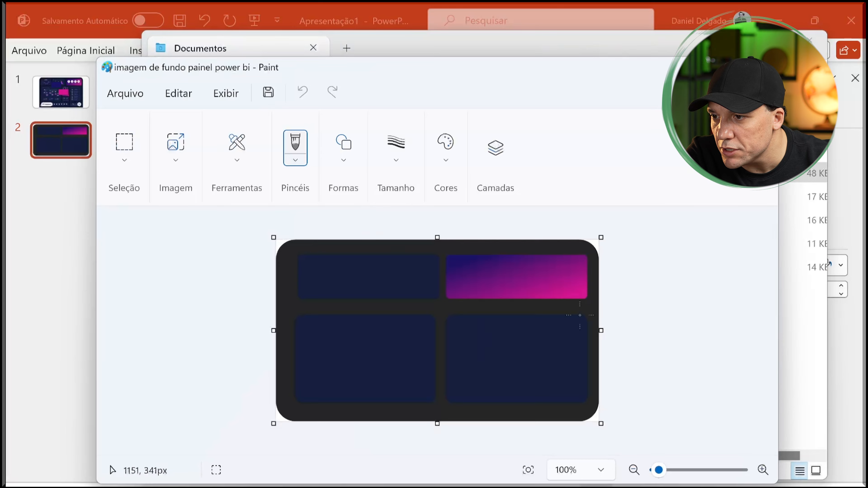
{"action": "left_click", "coordinate": [762, 67]}
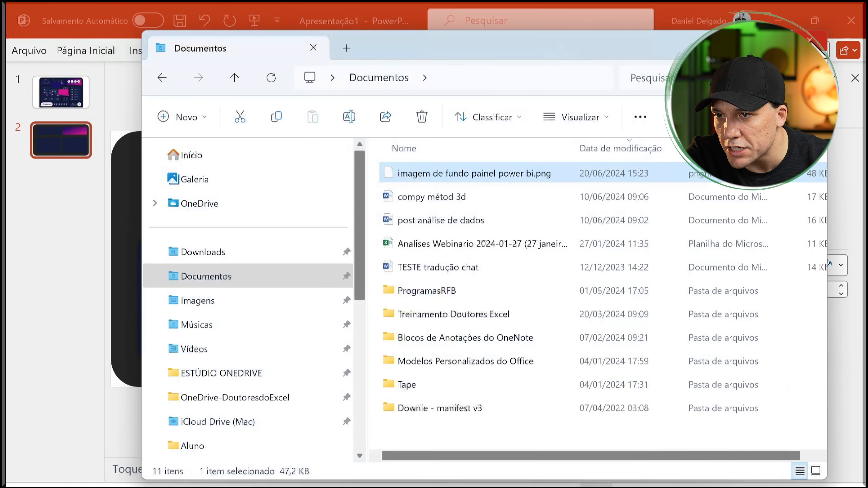
{"action": "left_click", "coordinate": [809, 40]}
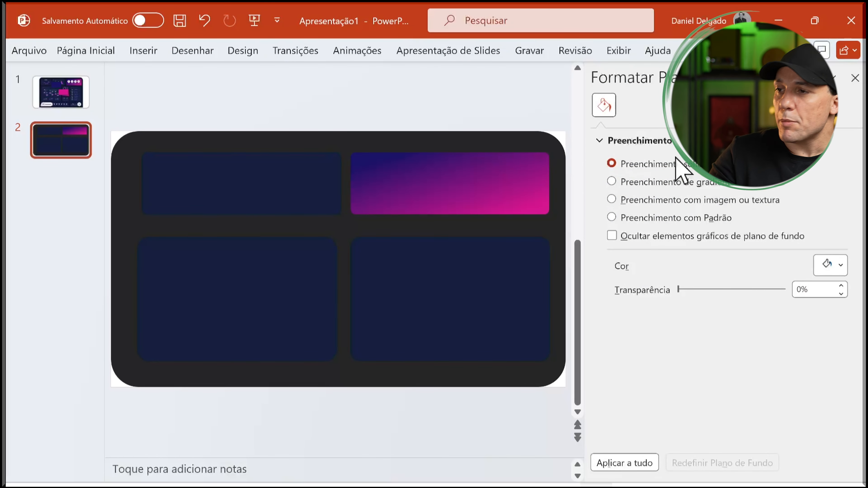
- Switch to Power BI Desktop and set "imagem de fundo painel power bi.png" as the report page's canvas background image
{"action": "key", "text": "alt+Tab"}
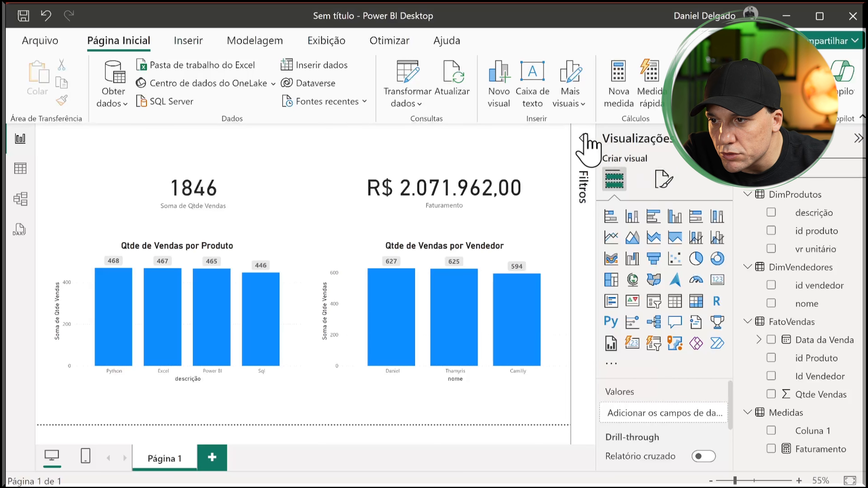
{"action": "left_click", "coordinate": [662, 179]}
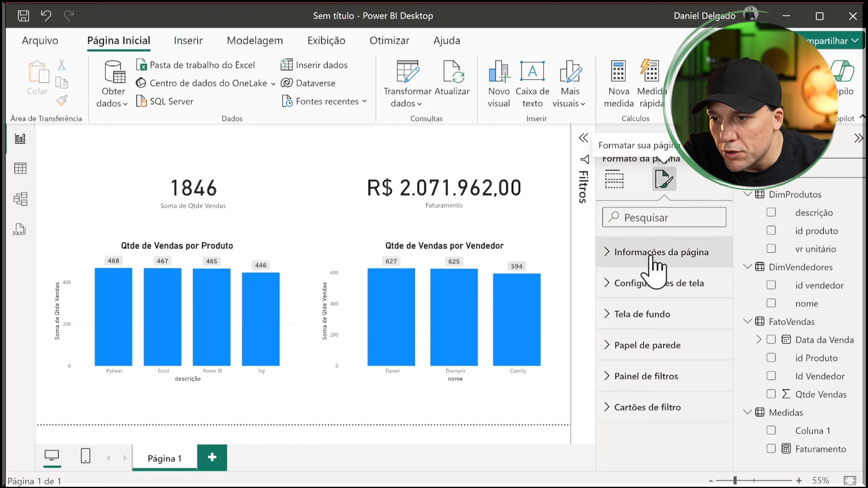
{"action": "left_click", "coordinate": [668, 316]}
{"action": "left_click", "coordinate": [712, 407]}
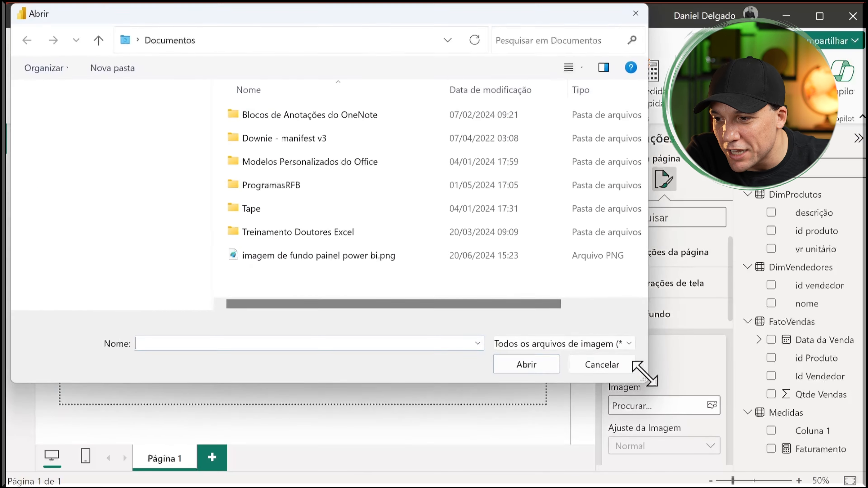
{"action": "double_click", "coordinate": [386, 254]}
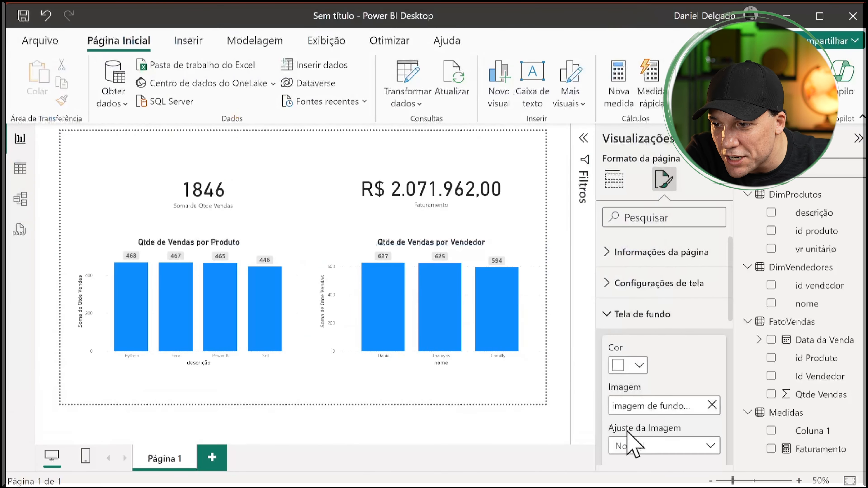
- Set the page background image's fit to Preencher and its transparency to 0%
{"action": "left_click", "coordinate": [635, 447]}
{"action": "left_click", "coordinate": [635, 428]}
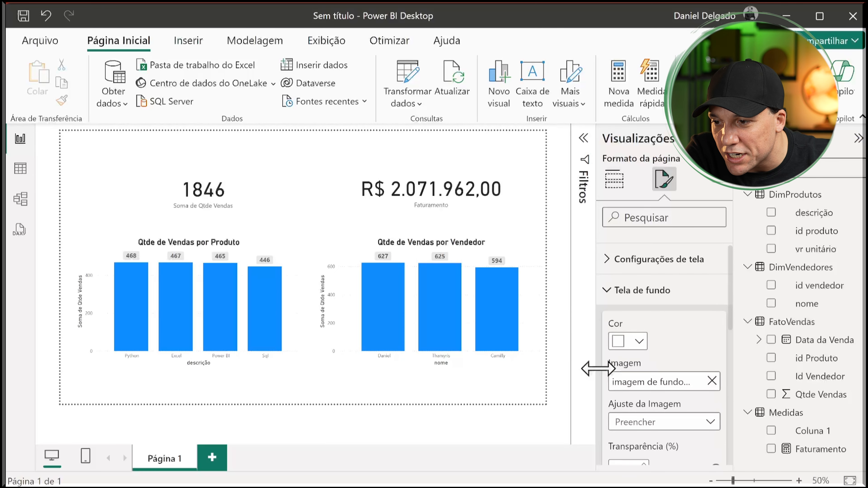
{"action": "scroll", "coordinate": [644, 386], "scroll_direction": "down", "scroll_amount": 5}
{"action": "scroll", "coordinate": [641, 350], "scroll_direction": "up", "scroll_amount": 4}
{"action": "left_click_drag", "start_coordinate": [717, 329], "coordinate": [618, 334]}
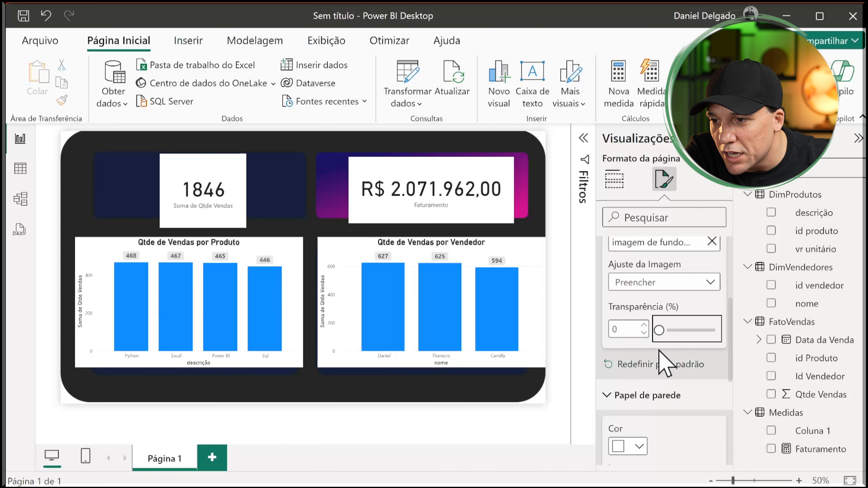
- Move the Soma de Qtde Vendas card slightly up and left within its navy panel and turn off the card's background
{"action": "left_click", "coordinate": [101, 189]}
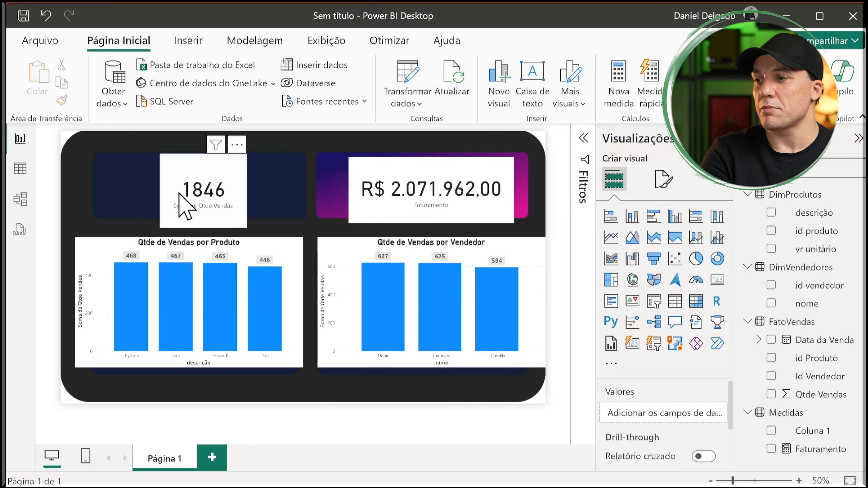
{"action": "left_click", "coordinate": [200, 190]}
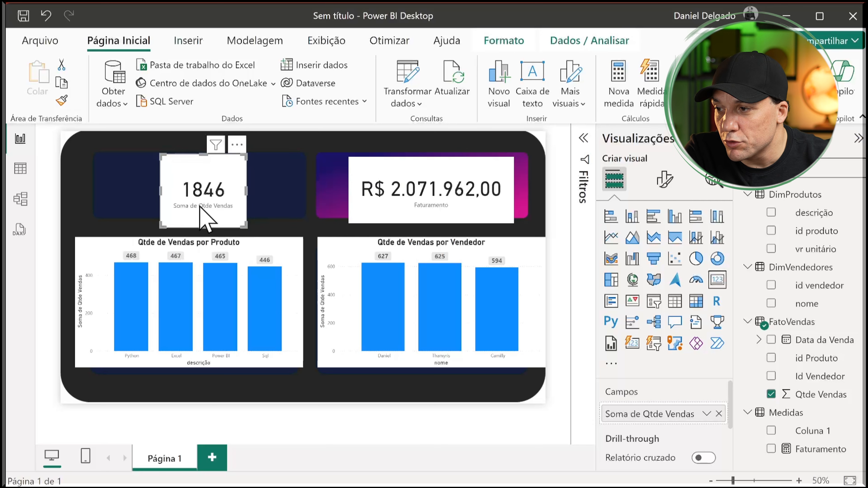
{"action": "left_click_drag", "start_coordinate": [231, 173], "coordinate": [213, 168]}
{"action": "left_click", "coordinate": [665, 179]}
{"action": "left_click", "coordinate": [657, 248]}
{"action": "left_click", "coordinate": [628, 342]}
{"action": "scroll", "coordinate": [680, 364], "scroll_direction": "down", "scroll_amount": 1}
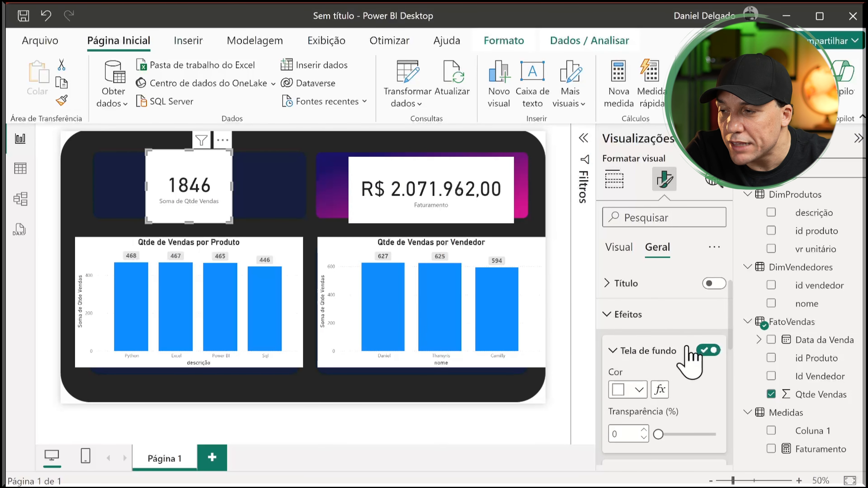
{"action": "left_click", "coordinate": [708, 351]}
{"action": "left_click", "coordinate": [659, 315]}
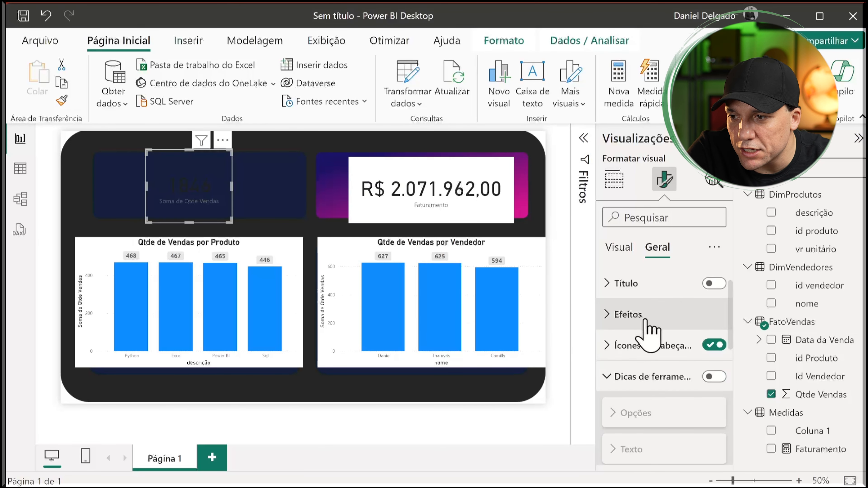
- Colour the Soma de Qtde Vendas card's callout value white and its category label light gray
{"action": "scroll", "coordinate": [668, 337], "scroll_direction": "up", "scroll_amount": 1}
{"action": "left_click", "coordinate": [619, 247]}
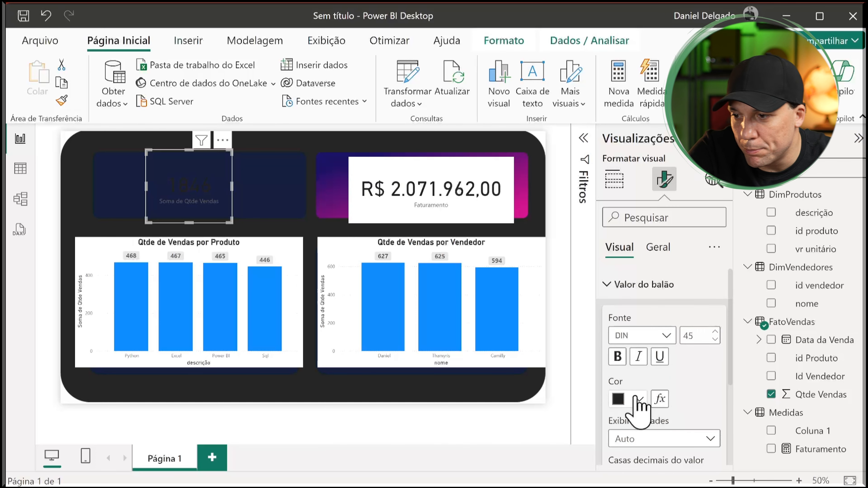
{"action": "left_click", "coordinate": [638, 399]}
{"action": "left_click", "coordinate": [634, 334]}
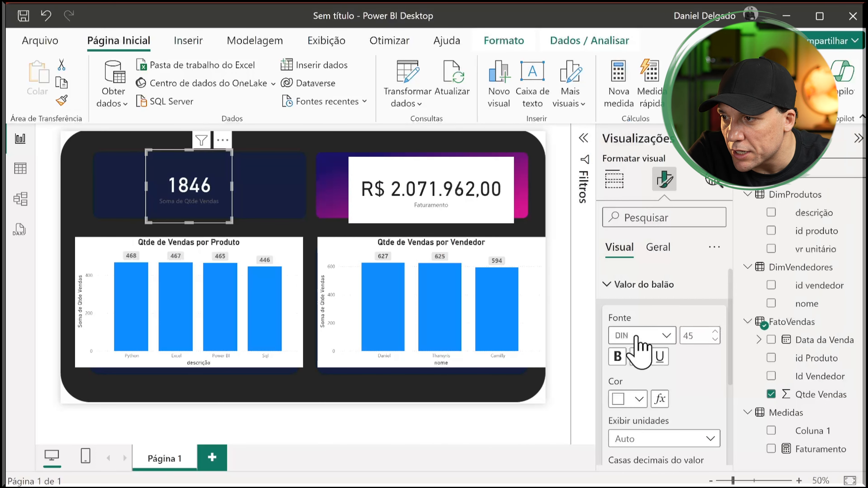
{"action": "left_click", "coordinate": [647, 288]}
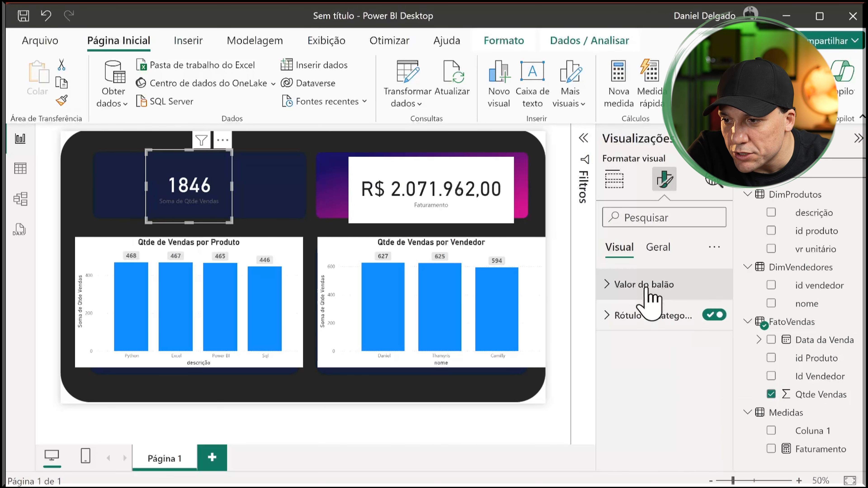
{"action": "left_click", "coordinate": [651, 318]}
{"action": "left_click", "coordinate": [641, 430]}
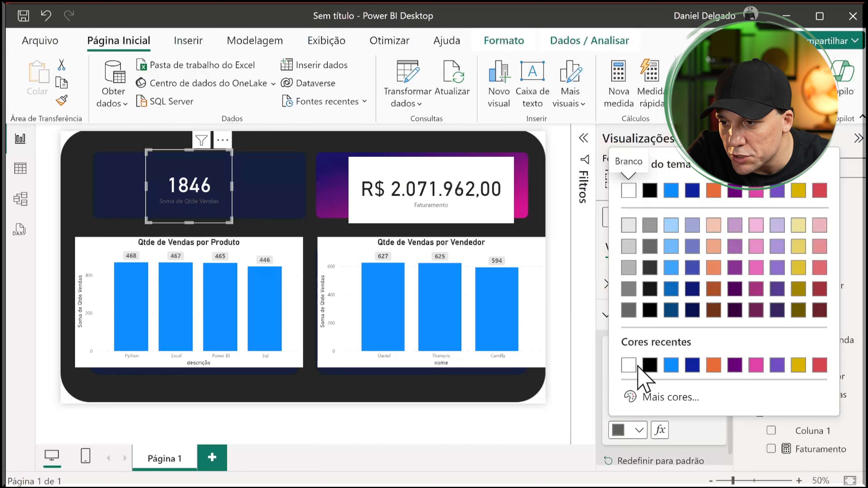
{"action": "left_click", "coordinate": [629, 246]}
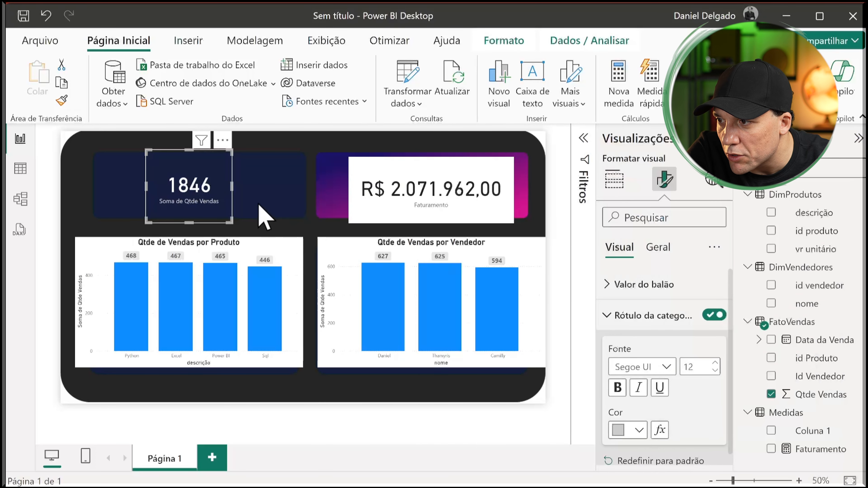
- Reduce the height of the Soma de Qtde Vendas card to fit its panel and copy its formatting to the Faturamento card
{"action": "left_click_drag", "start_coordinate": [232, 222], "coordinate": [231, 204]}
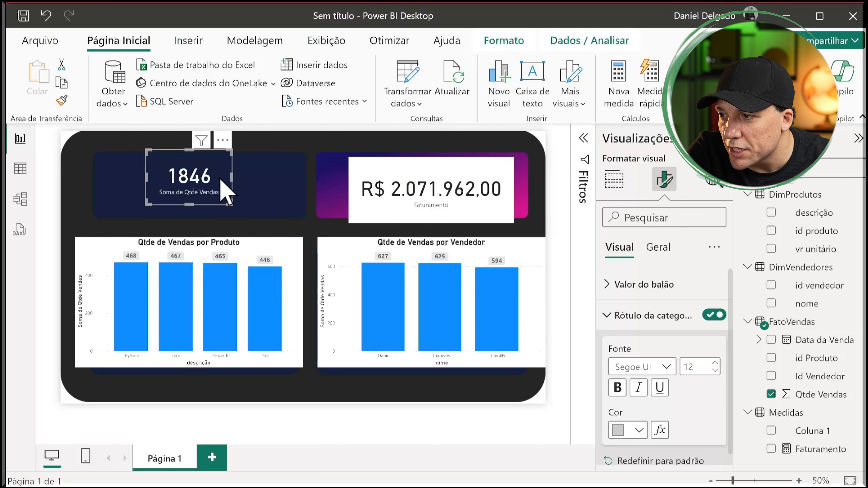
{"action": "left_click", "coordinate": [64, 101]}
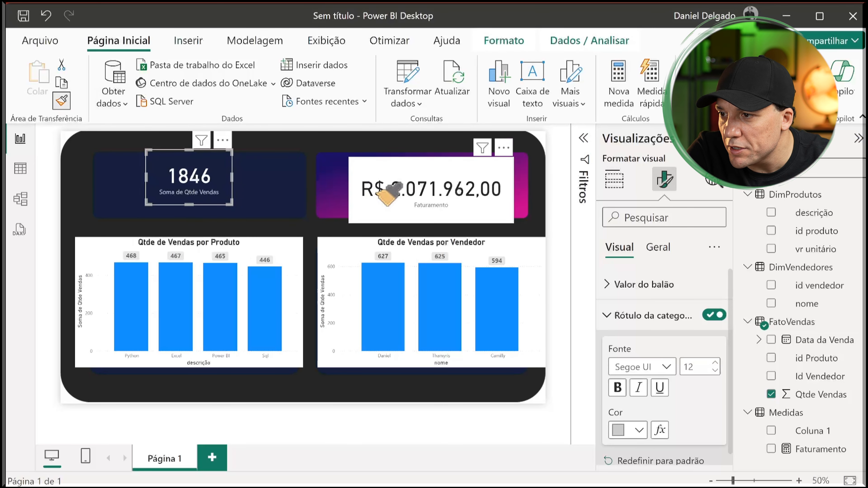
{"action": "left_click", "coordinate": [397, 173]}
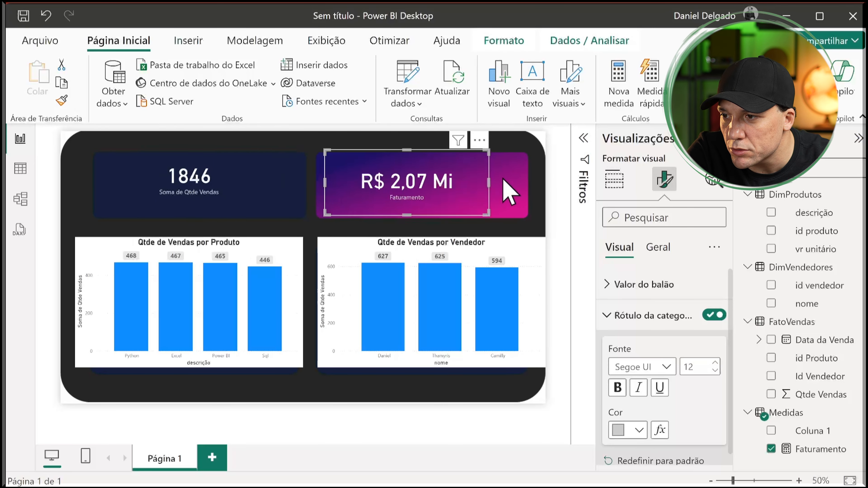
- Widen the Faturamento card to nearly fill the gradient panel and set its callout value's display units to Nenhum
{"action": "left_click_drag", "start_coordinate": [489, 184], "coordinate": [522, 185]}
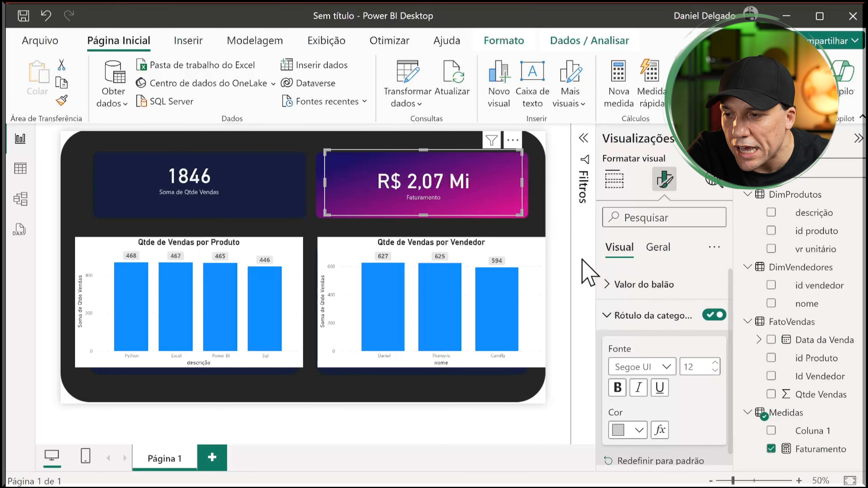
{"action": "left_click", "coordinate": [645, 294]}
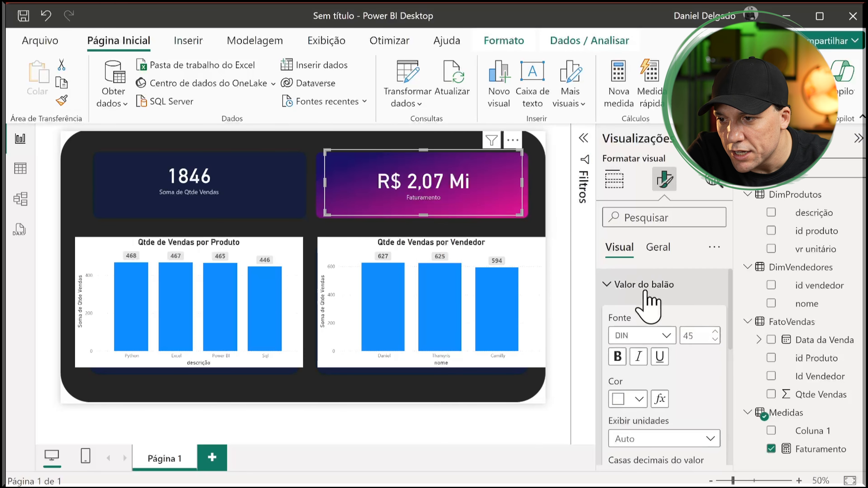
{"action": "scroll", "coordinate": [680, 338], "scroll_direction": "down", "scroll_amount": 2}
{"action": "left_click", "coordinate": [671, 359]}
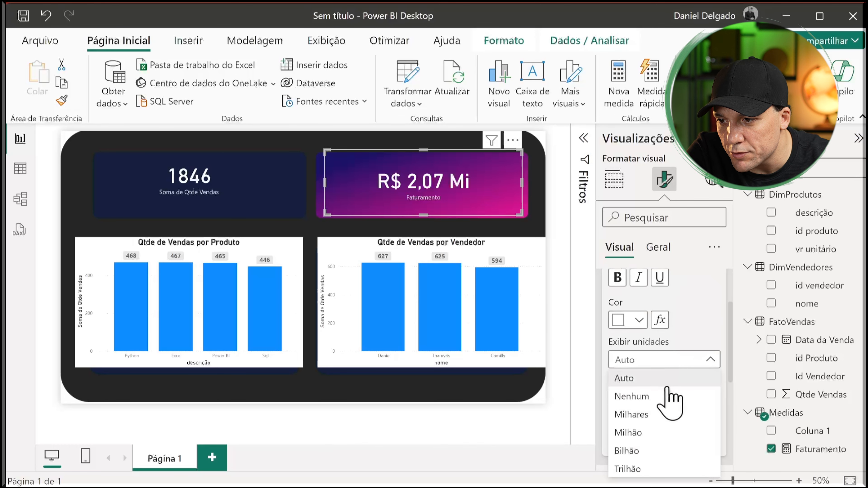
{"action": "left_click", "coordinate": [667, 397]}
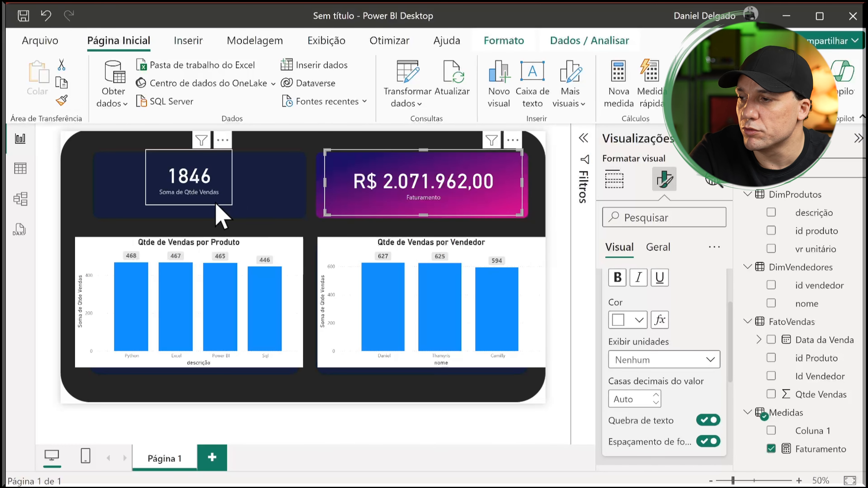
- Move the Qtde de Vendas por Produto chart onto the lower-left navy panel and turn off its background
{"action": "left_click", "coordinate": [289, 230]}
{"action": "left_click", "coordinate": [292, 267]}
{"action": "left_click_drag", "start_coordinate": [286, 252], "coordinate": [307, 262]}
{"action": "left_click", "coordinate": [664, 180]}
{"action": "left_click", "coordinate": [658, 247]}
{"action": "left_click", "coordinate": [628, 346]}
{"action": "left_click", "coordinate": [706, 365]}
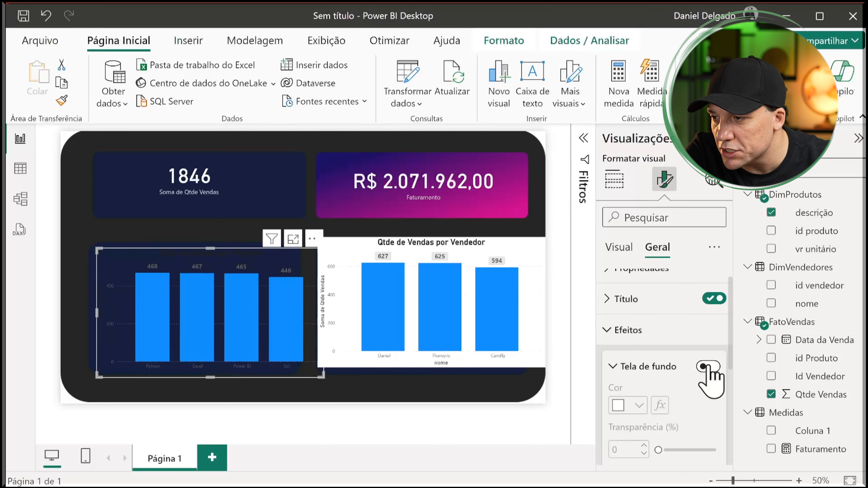
{"action": "left_click", "coordinate": [651, 332]}
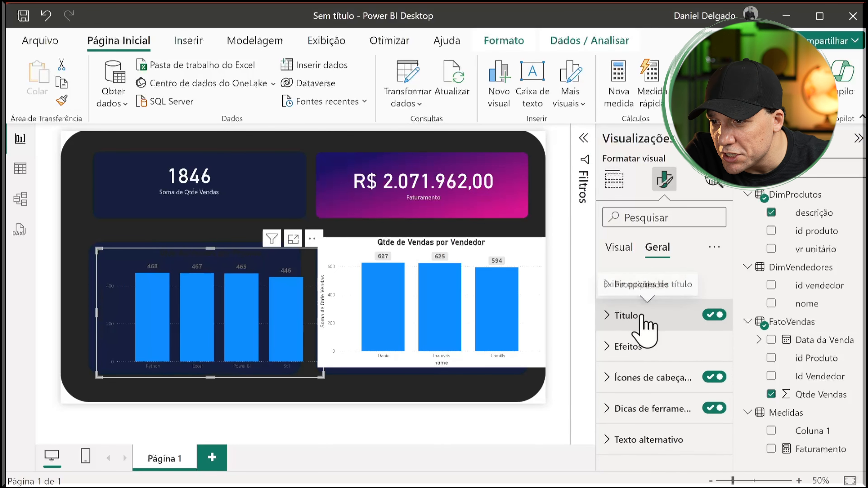
- Set the title text colour of the Qtde de Vendas por Produto chart to white
{"action": "left_click", "coordinate": [645, 329]}
{"action": "scroll", "coordinate": [662, 385], "scroll_direction": "down", "scroll_amount": 1}
{"action": "scroll", "coordinate": [666, 390], "scroll_direction": "down", "scroll_amount": 3}
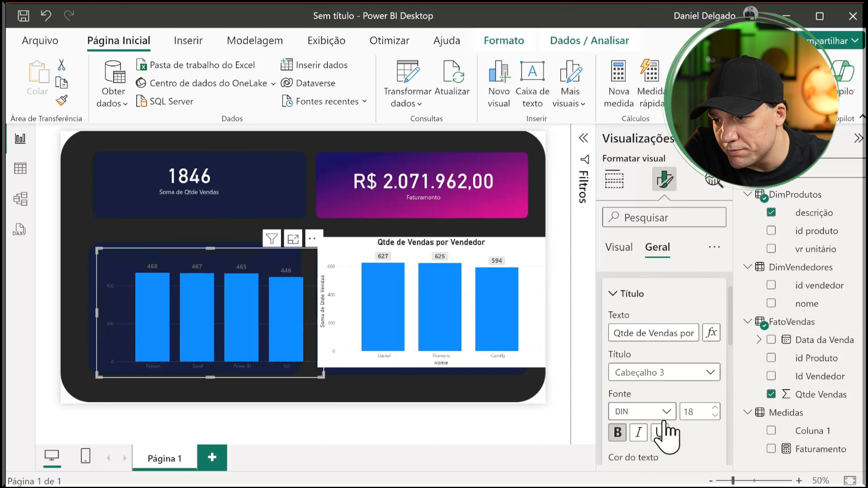
{"action": "left_click", "coordinate": [637, 442]}
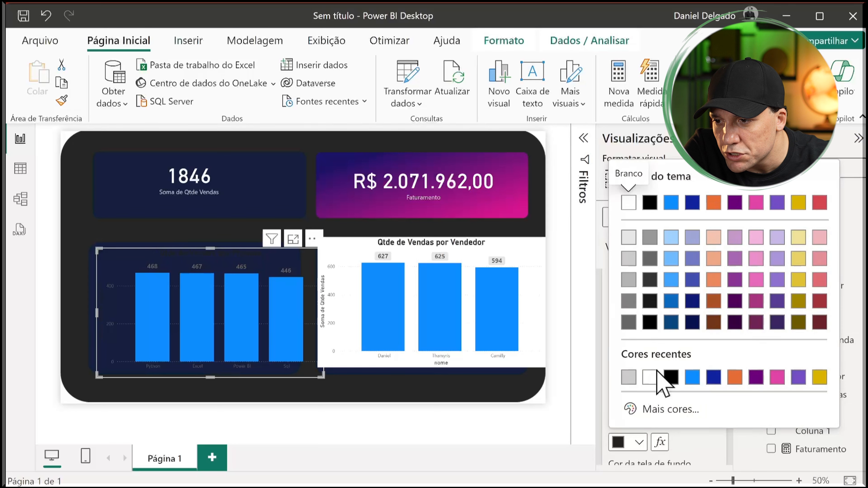
{"action": "left_click", "coordinate": [649, 377]}
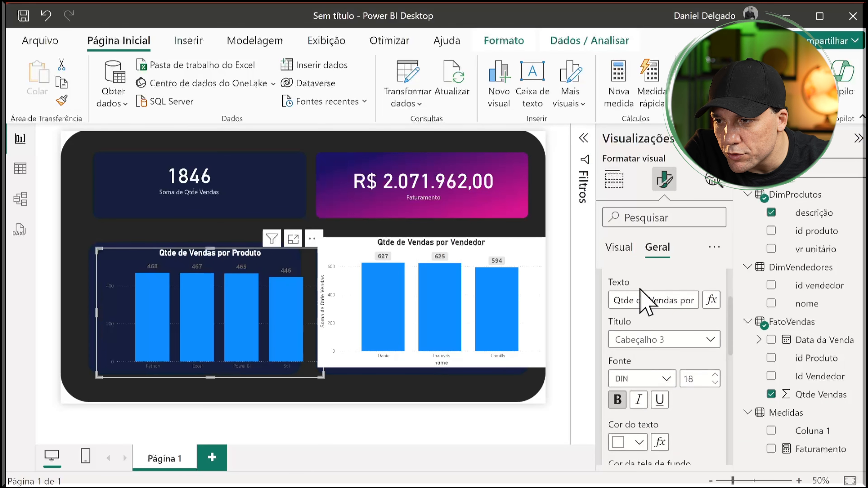
- Set the data label value colour of the Qtde de Vendas por Produto chart to white
{"action": "scroll", "coordinate": [639, 307], "scroll_direction": "up", "scroll_amount": 4}
{"action": "left_click", "coordinate": [635, 353]}
{"action": "scroll", "coordinate": [672, 376], "scroll_direction": "down", "scroll_amount": 2}
{"action": "scroll", "coordinate": [671, 376], "scroll_direction": "up", "scroll_amount": 2}
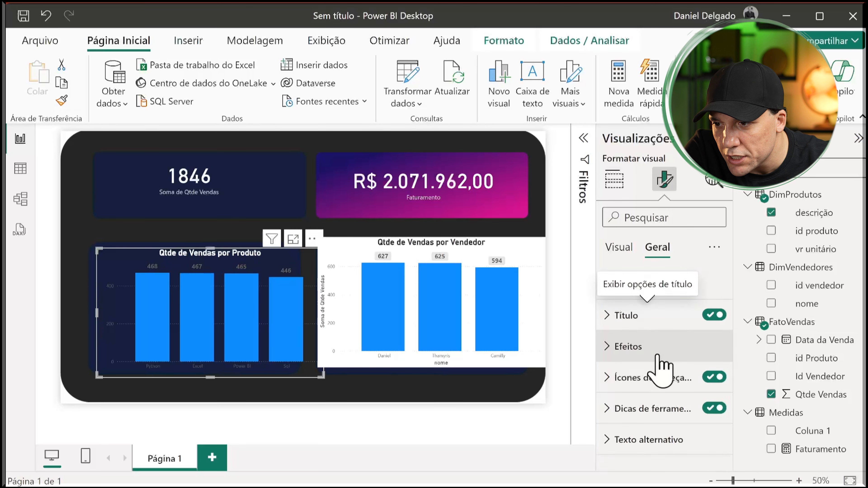
{"action": "scroll", "coordinate": [664, 417], "scroll_direction": "down", "scroll_amount": 5}
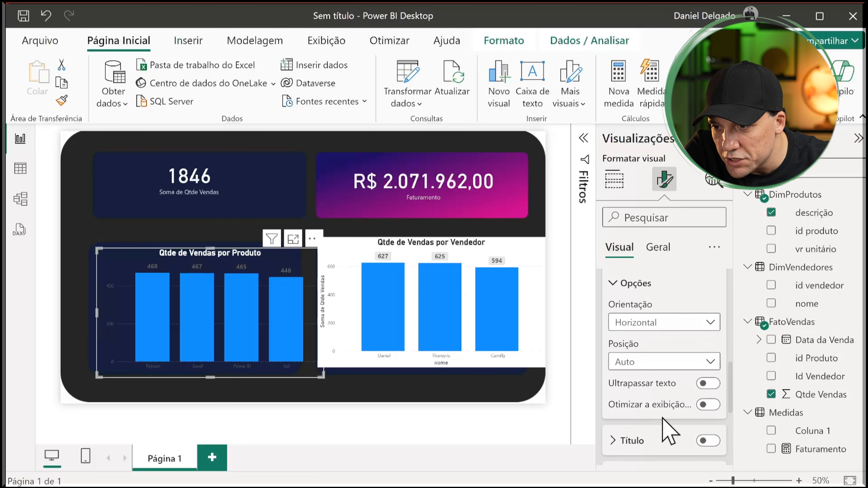
{"action": "scroll", "coordinate": [663, 417], "scroll_direction": "down", "scroll_amount": 3}
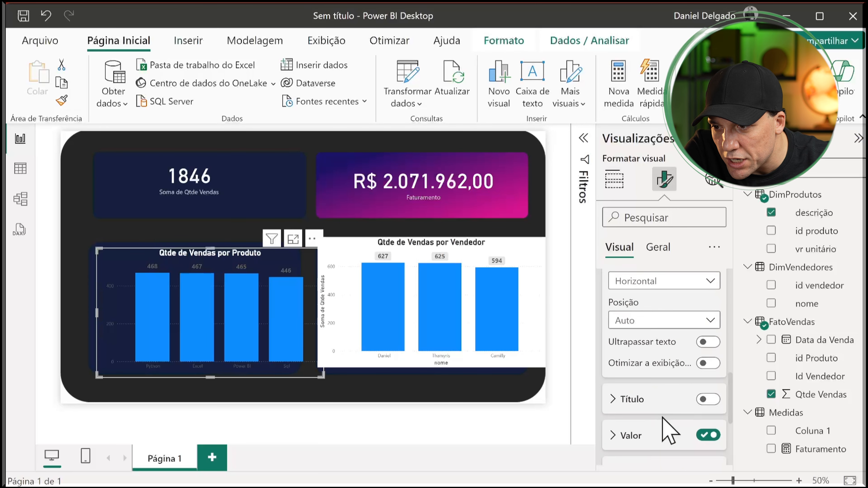
{"action": "left_click", "coordinate": [652, 382]}
{"action": "scroll", "coordinate": [656, 403], "scroll_direction": "down", "scroll_amount": 3}
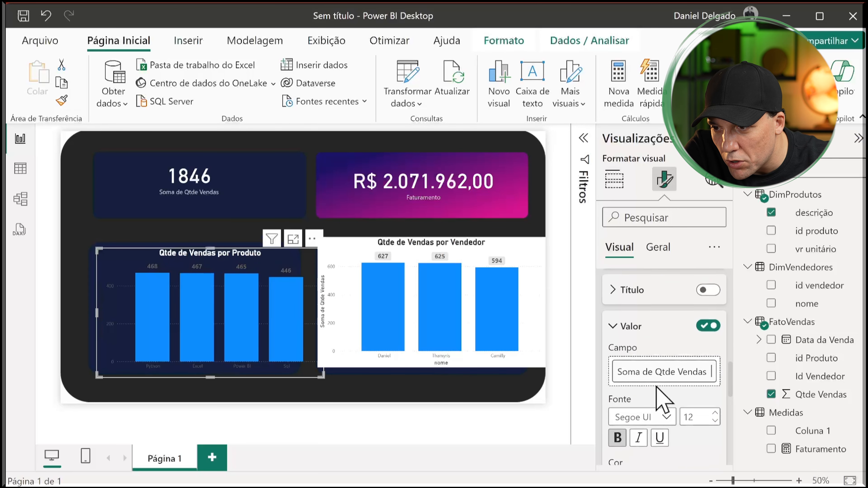
{"action": "left_click", "coordinate": [639, 404]}
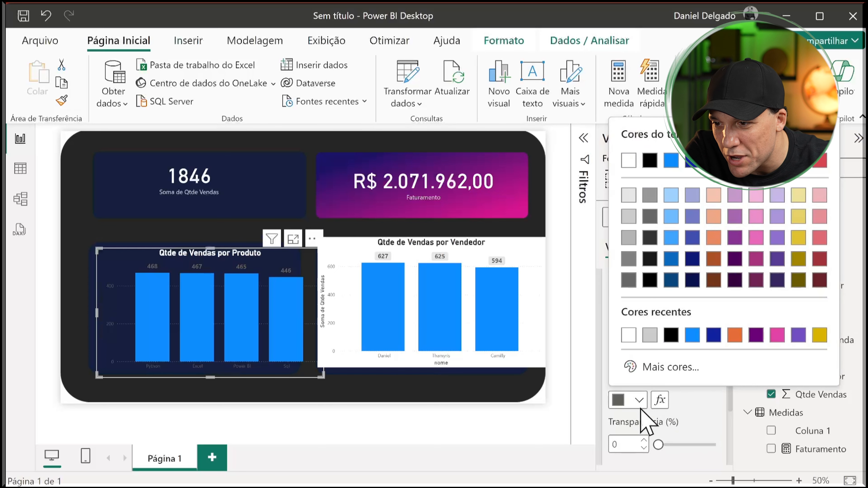
{"action": "left_click", "coordinate": [629, 336]}
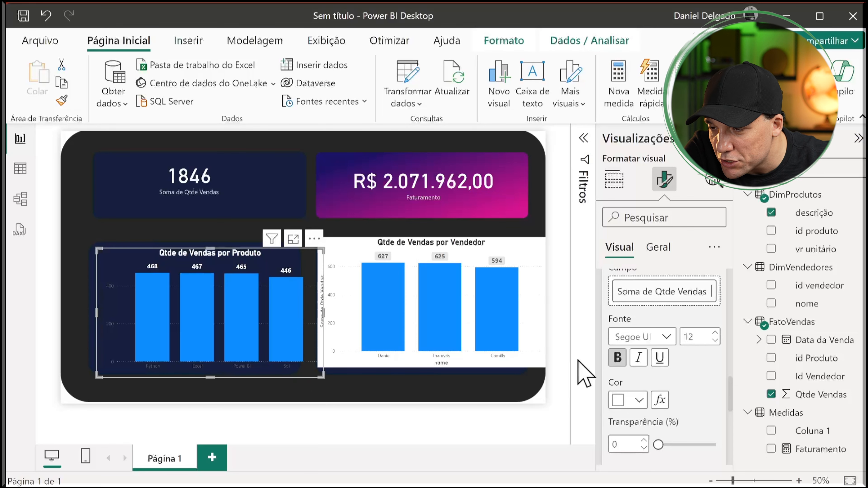
- Set the X-axis value colour of the Qtde de Vendas por Produto chart to light grey
{"action": "scroll", "coordinate": [678, 318], "scroll_direction": "up", "scroll_amount": 8}
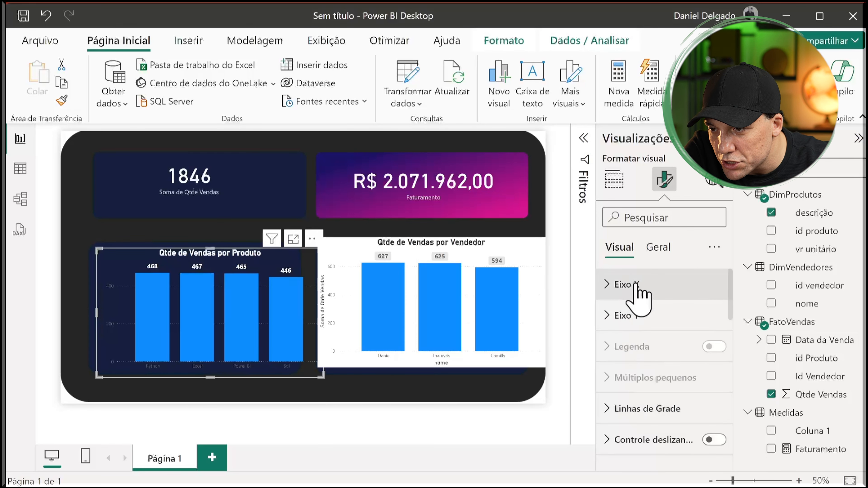
{"action": "left_click", "coordinate": [635, 291]}
{"action": "scroll", "coordinate": [645, 363], "scroll_direction": "down", "scroll_amount": 1}
{"action": "left_click", "coordinate": [638, 399]}
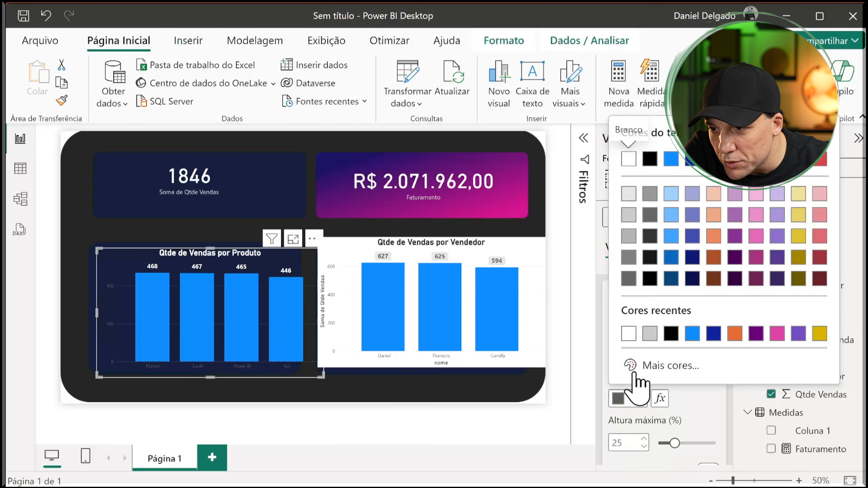
{"action": "left_click", "coordinate": [629, 216]}
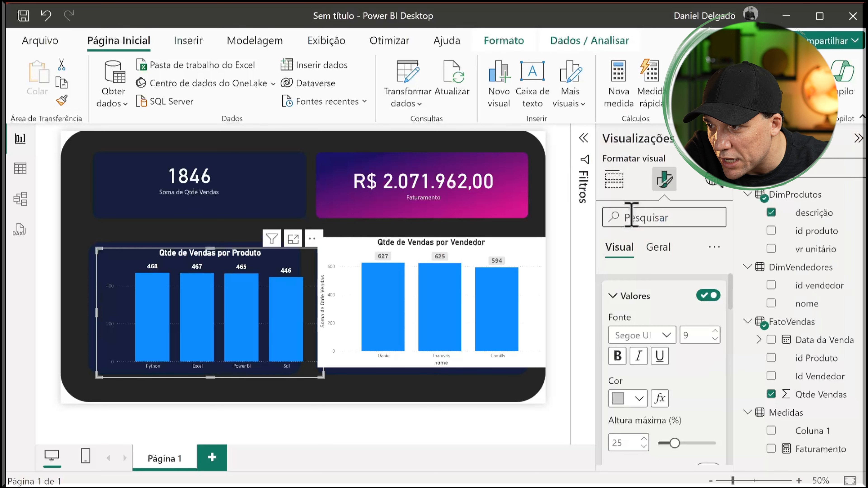
{"action": "left_click", "coordinate": [622, 299]}
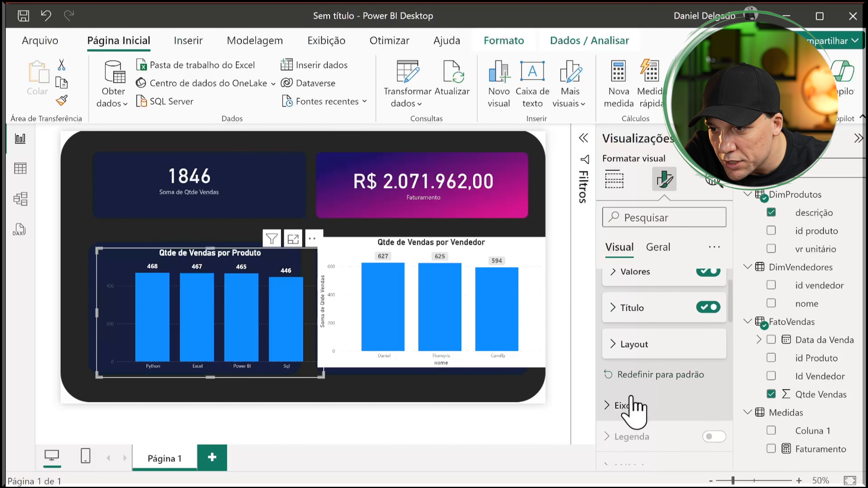
- Set the Y-axis title colour of the Qtde de Vendas por Produto chart to the lightest grey
{"action": "left_click", "coordinate": [636, 408]}
{"action": "scroll", "coordinate": [649, 409], "scroll_direction": "down", "scroll_amount": 3}
{"action": "scroll", "coordinate": [649, 410], "scroll_direction": "down", "scroll_amount": 5}
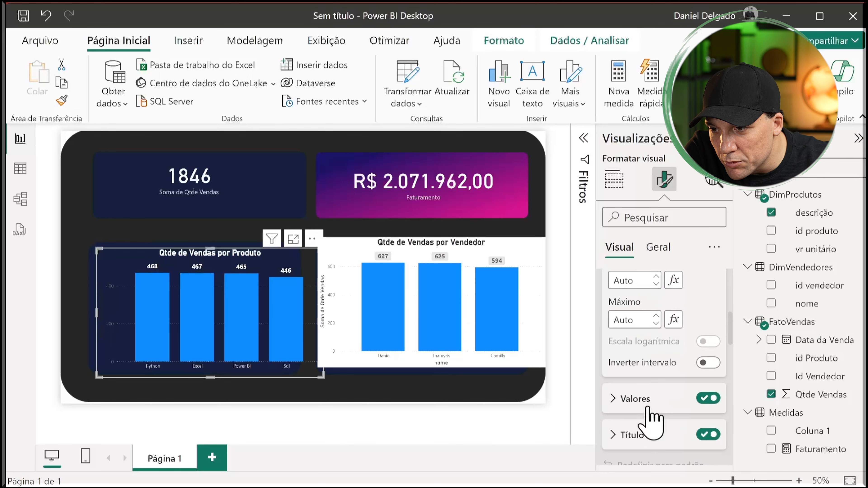
{"action": "left_click", "coordinate": [650, 392]}
{"action": "scroll", "coordinate": [678, 407], "scroll_direction": "down", "scroll_amount": 5}
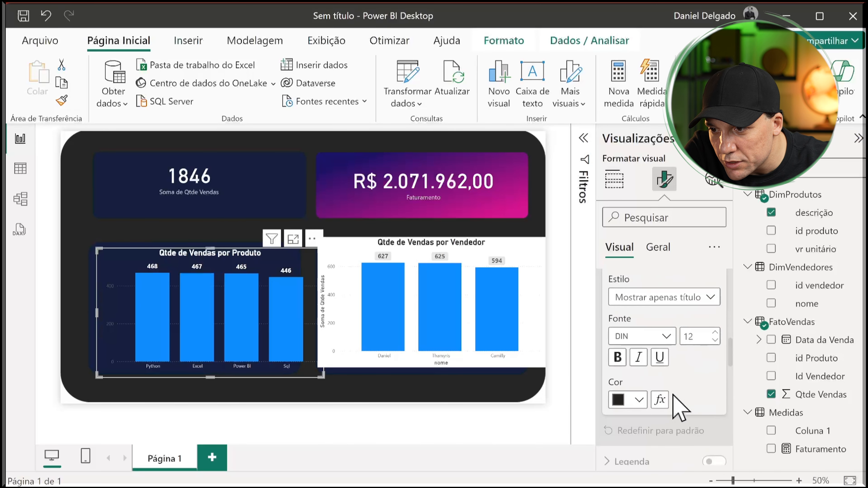
{"action": "left_click", "coordinate": [639, 401]}
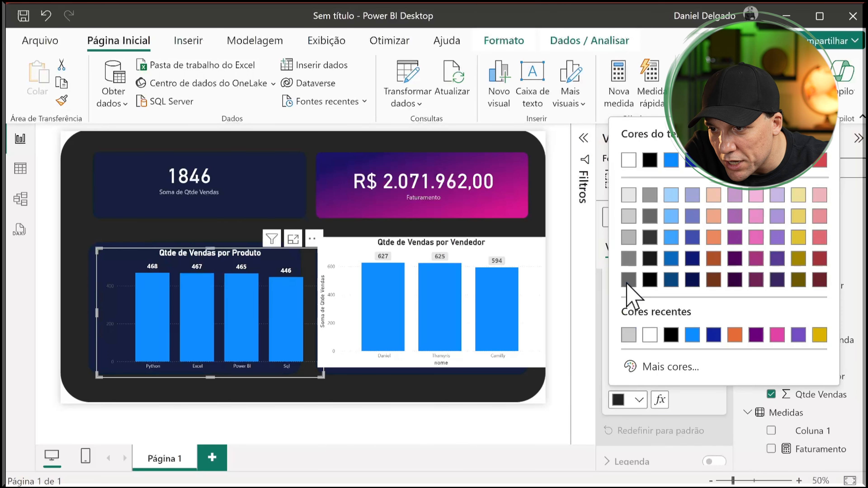
{"action": "left_click", "coordinate": [628, 195]}
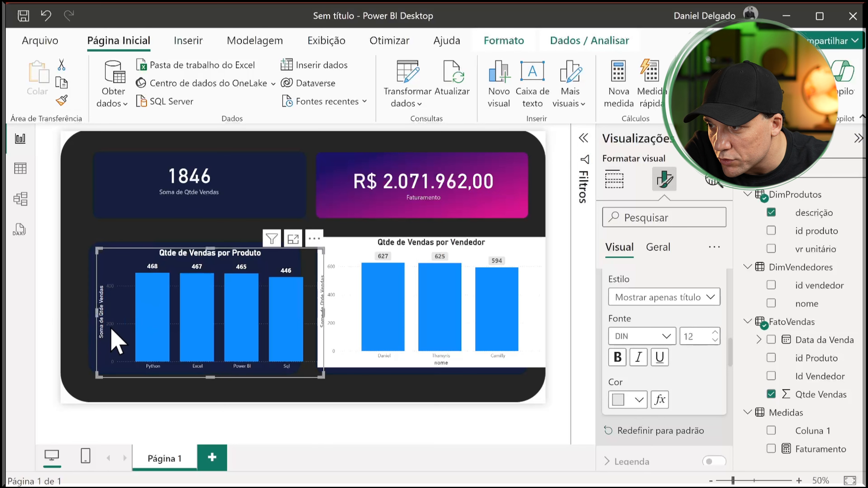
- Shrink the Qtde de Vendas por Produto chart so it fits inside the lower-left navy panel
{"action": "mouse_move", "coordinate": [109, 322]}
{"action": "left_mouse_down"}
{"action": "mouse_move", "coordinate": [95, 319]}
{"action": "mouse_move", "coordinate": [115, 328]}
{"action": "left_mouse_up"}
{"action": "left_click_drag", "start_coordinate": [321, 372], "coordinate": [287, 362]}
{"action": "left_click", "coordinate": [317, 376]}
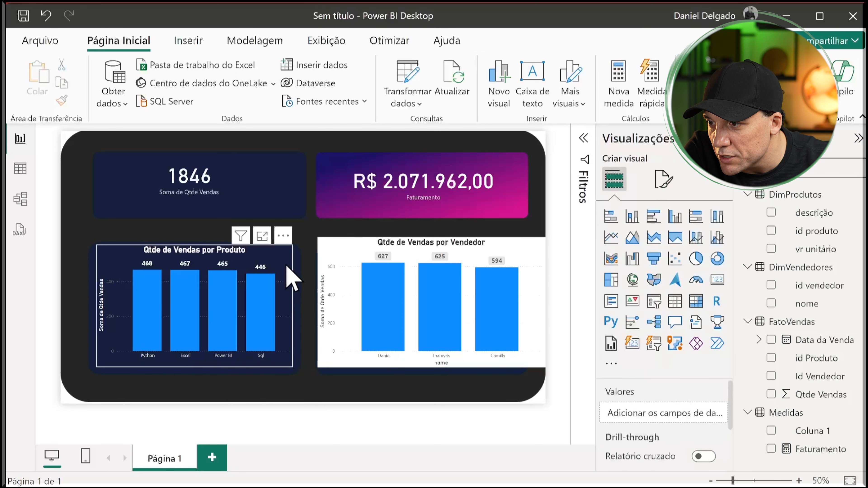
- Copy the formatting of the Qtde de Vendas por Produto chart to the Qtde de Vendas por Vendedor chart
{"action": "left_click", "coordinate": [291, 277]}
{"action": "left_click", "coordinate": [68, 101]}
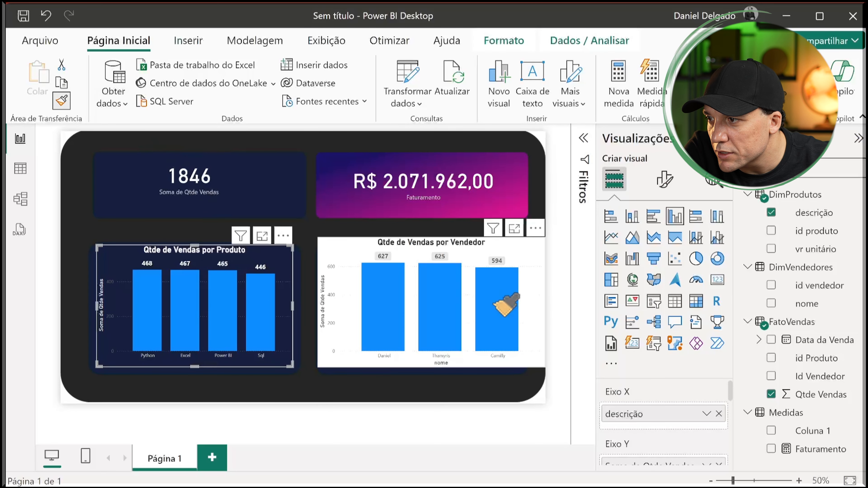
{"action": "left_click", "coordinate": [538, 264]}
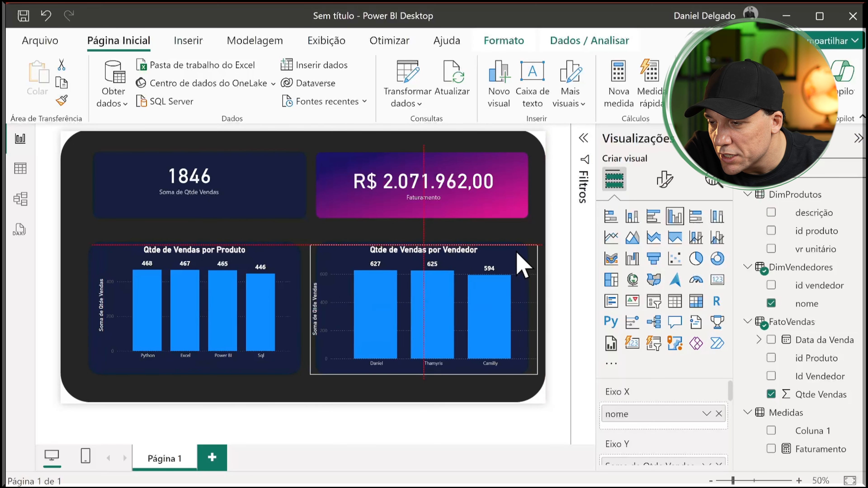
- Resize and position the Qtde de Vendas por Vendedor chart to fit inside the lower-right navy panel
{"action": "left_click", "coordinate": [327, 253]}
{"action": "left_click", "coordinate": [320, 248]}
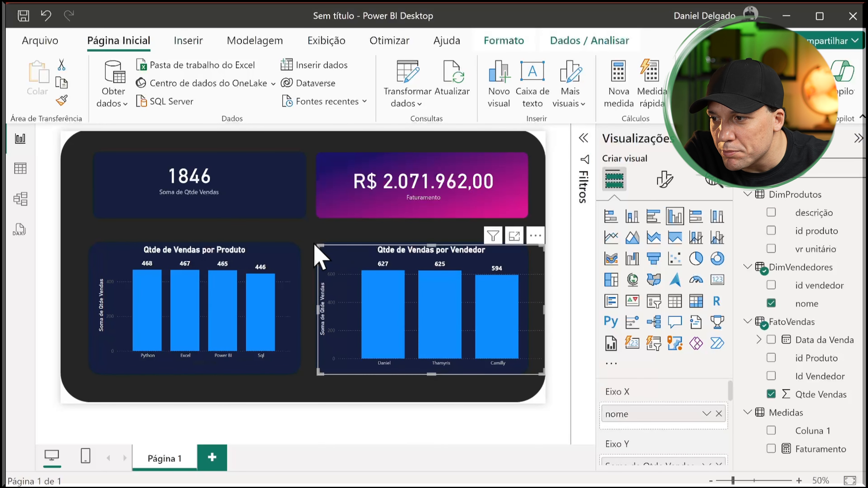
{"action": "mouse_move", "coordinate": [335, 253]}
{"action": "left_mouse_down"}
{"action": "mouse_move", "coordinate": [350, 265]}
{"action": "mouse_move", "coordinate": [342, 262]}
{"action": "left_mouse_up"}
{"action": "left_click_drag", "start_coordinate": [357, 291], "coordinate": [342, 290]}
{"action": "left_click_drag", "start_coordinate": [325, 261], "coordinate": [325, 253]}
{"action": "left_click", "coordinate": [329, 134]}
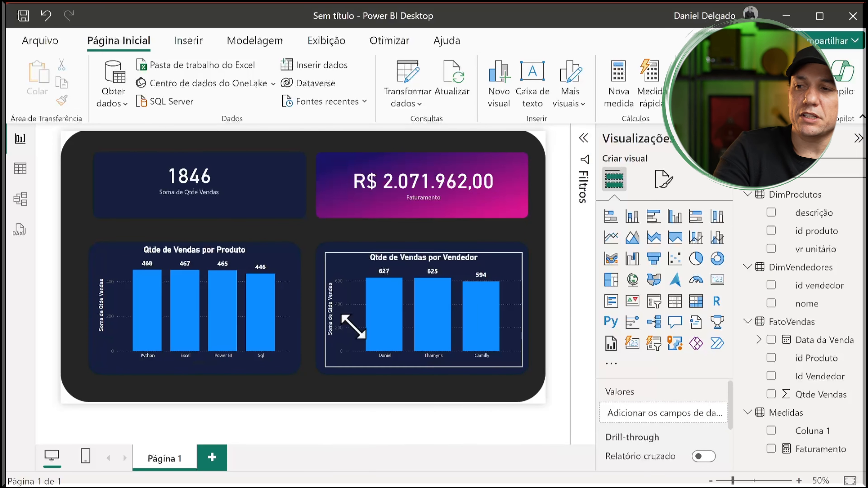
{"action": "mouse_move", "coordinate": [393, 299]}
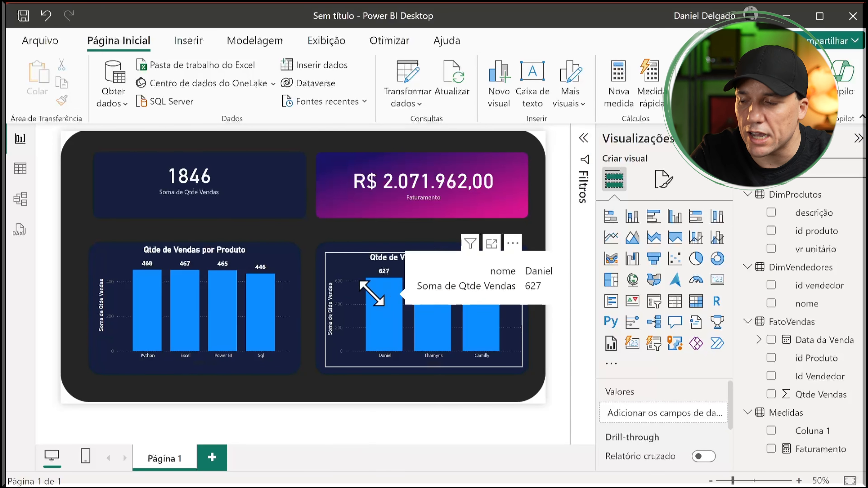